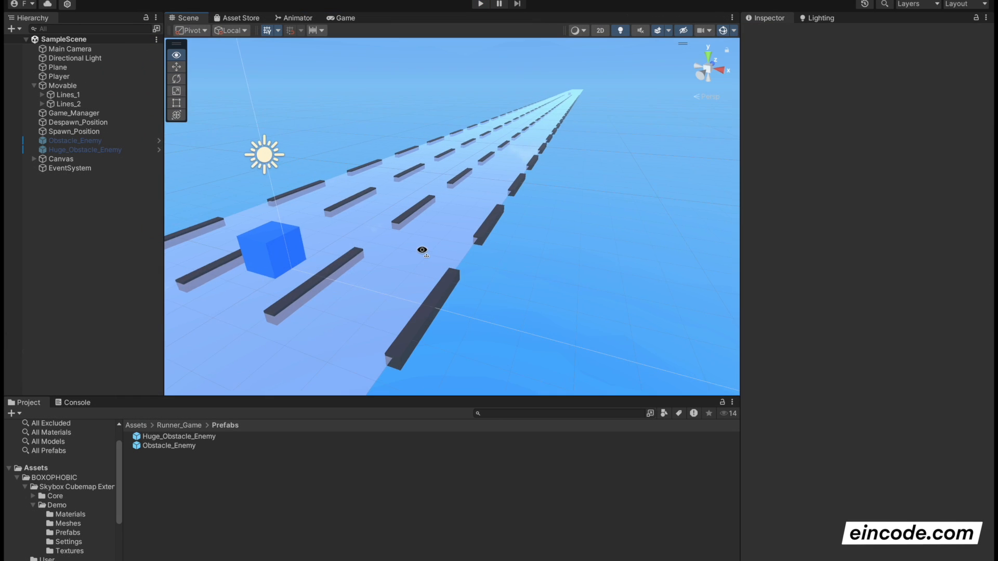
pyautogui.moveTo(390, 226); pyautogui.dragTo(475, 213, button='right')
pyautogui.press('s')
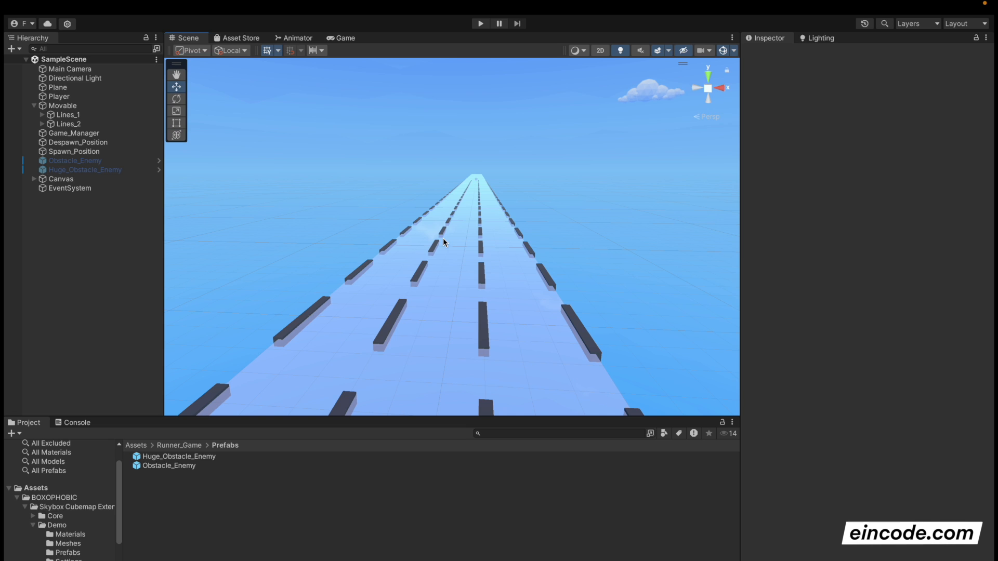
# Open the Package Manager and search its packages for "post pro".
pyautogui.moveTo(347, 3)
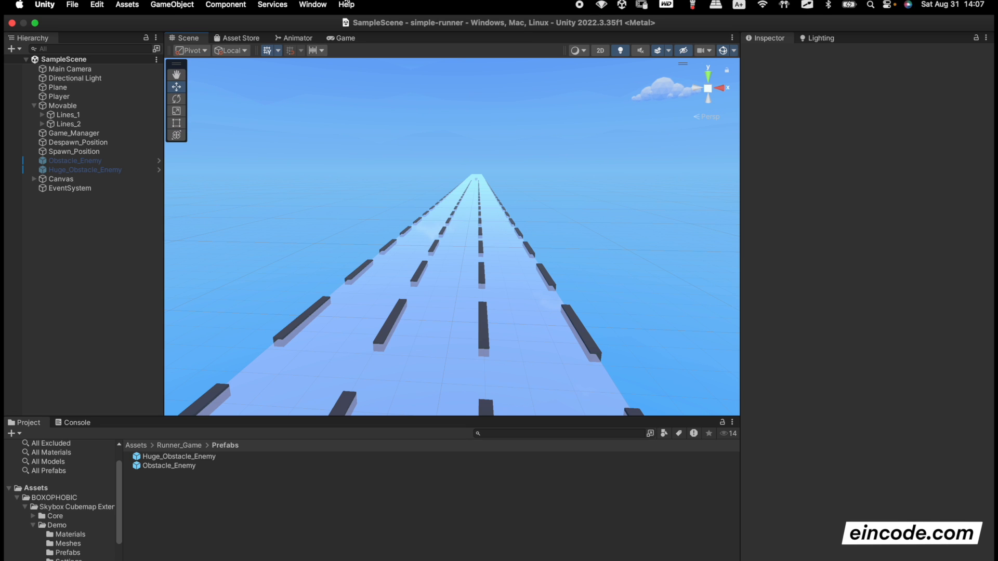
pyautogui.click(312, 5)
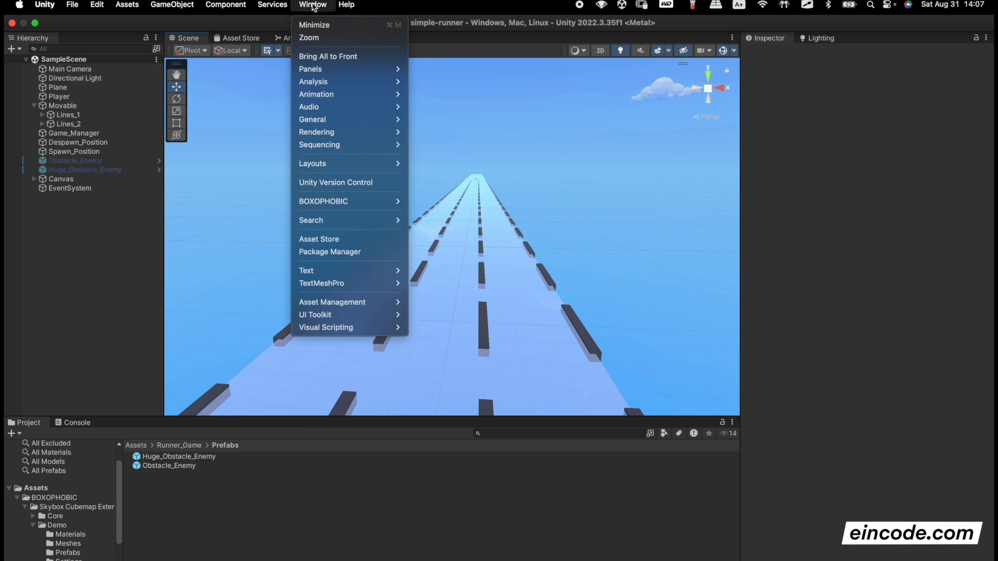
pyautogui.click(343, 255)
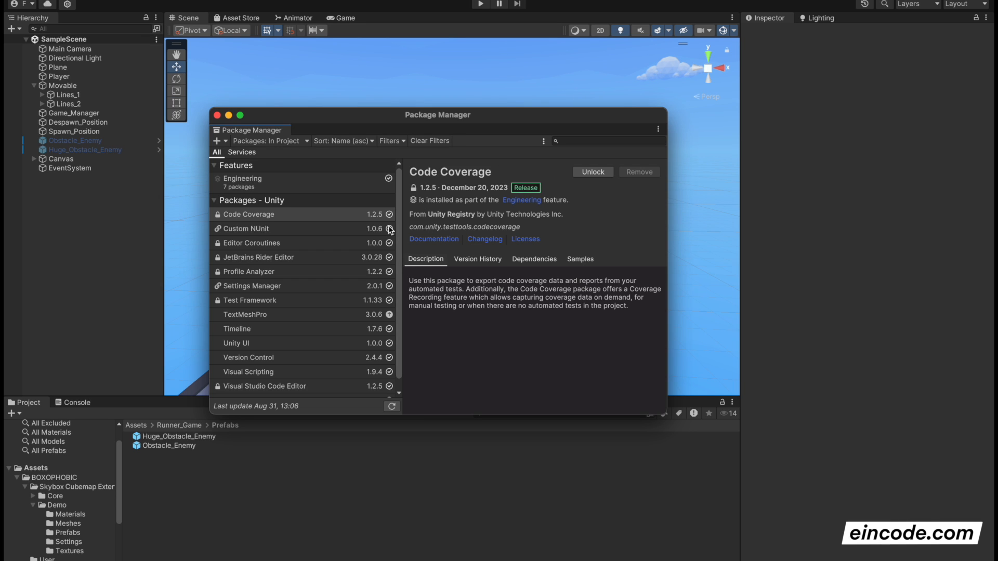
pyautogui.click(581, 144)
pyautogui.write('post pro')
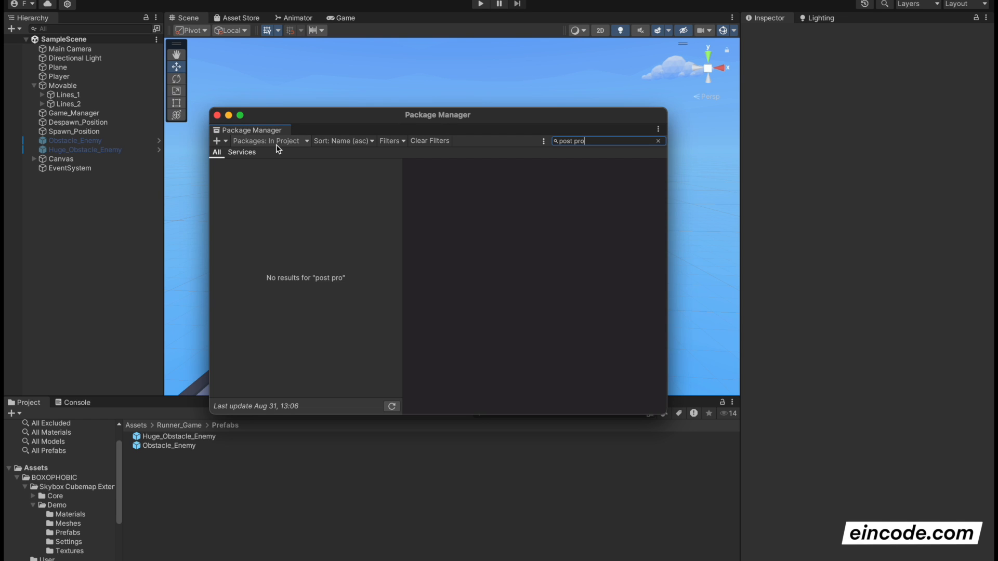
# Switch the package source to Unity Registry, install the Post Processing package, and close the Package Manager.
pyautogui.click(295, 143)
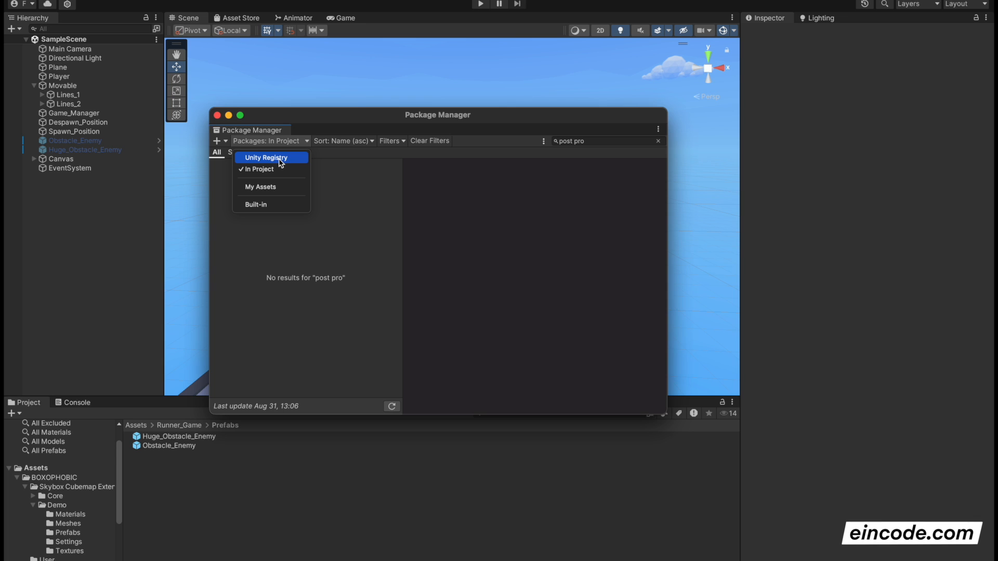
pyautogui.click(281, 158)
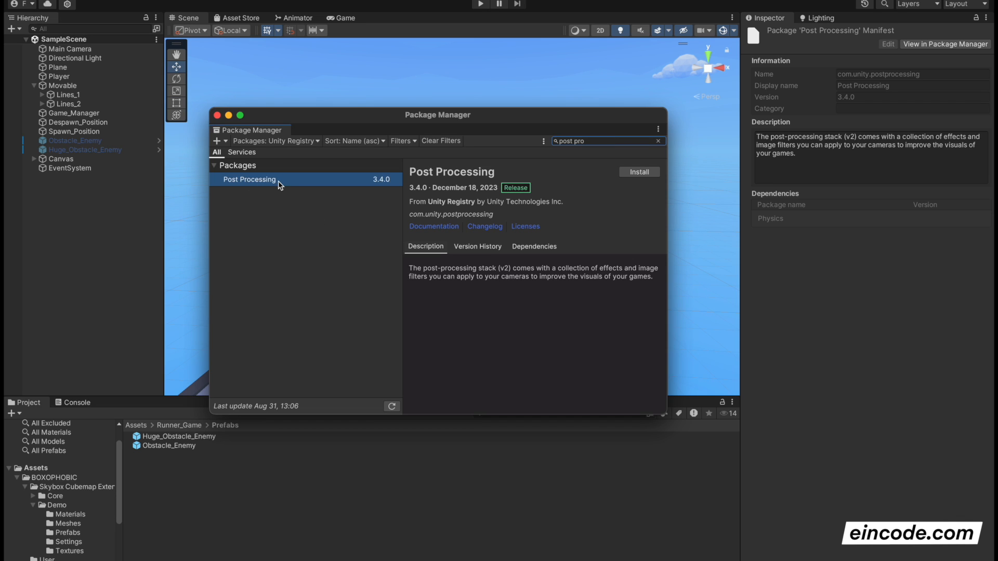
pyautogui.click(639, 172)
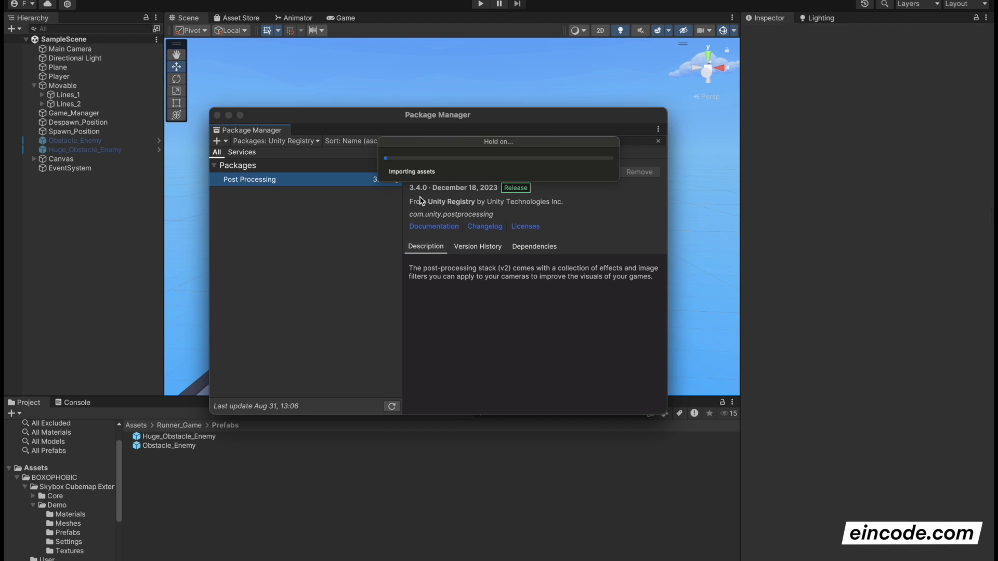
pyautogui.click(217, 115)
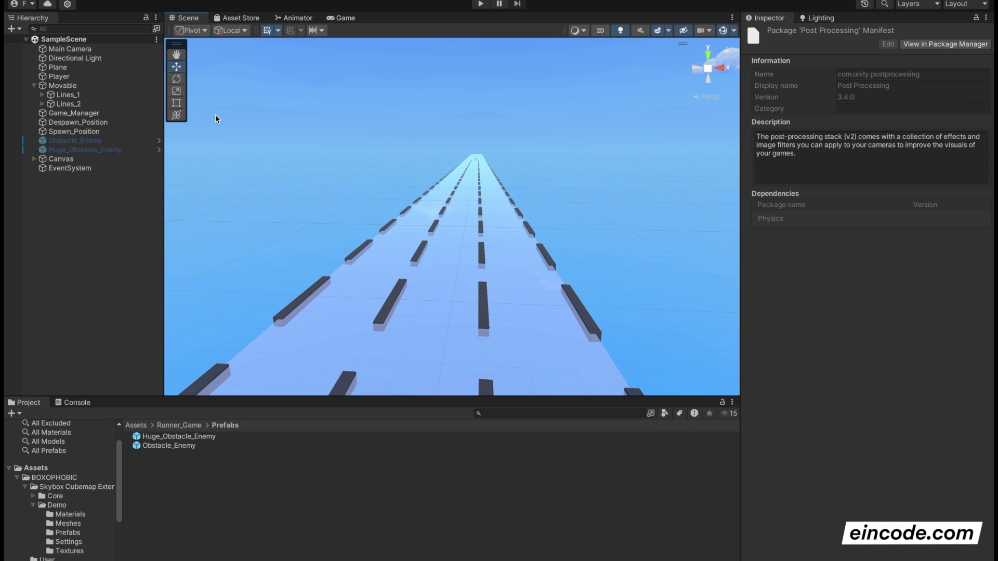
# Add a Post-process Layer component to the Main Camera.
pyautogui.click(81, 49)
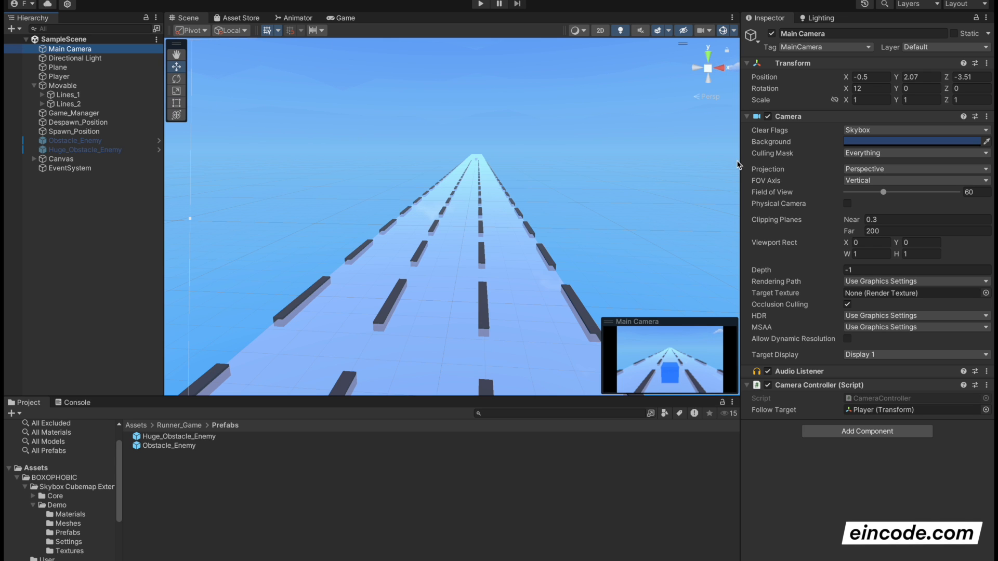
pyautogui.moveTo(738, 165); pyautogui.dragTo(631, 165)
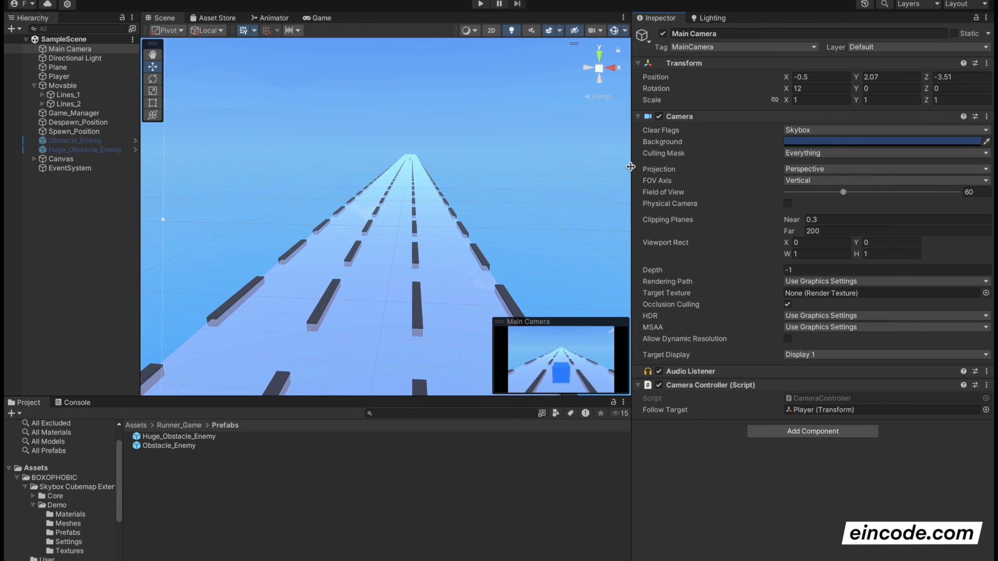
pyautogui.click(795, 432)
pyautogui.write('pos')
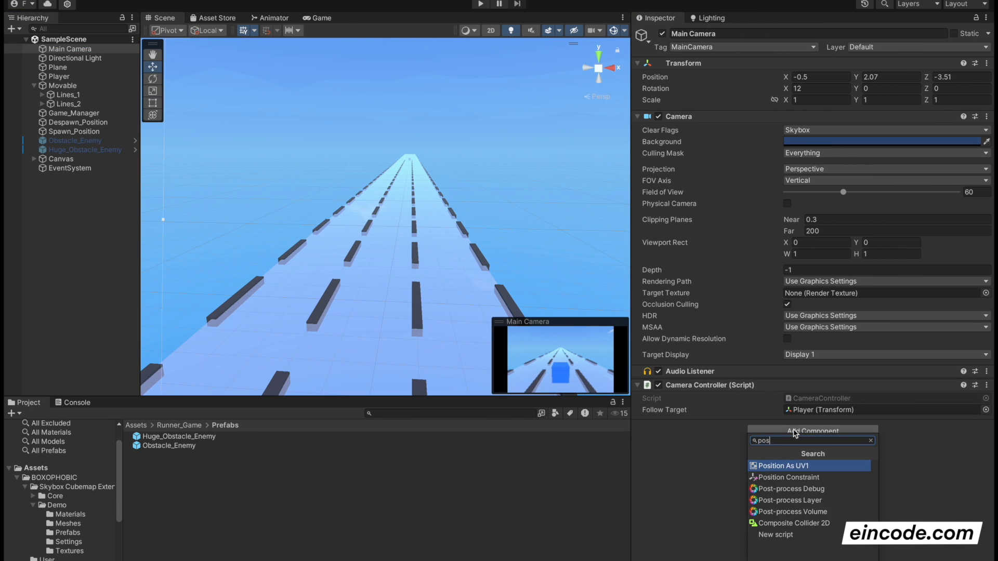
pyautogui.write('r')
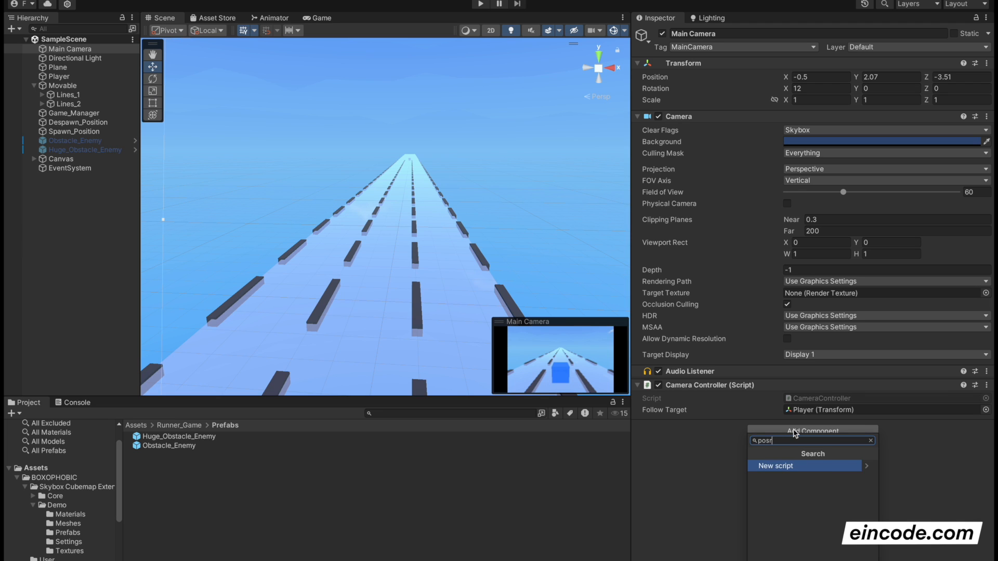
pyautogui.press('BackSpace')
pyautogui.write('t p')
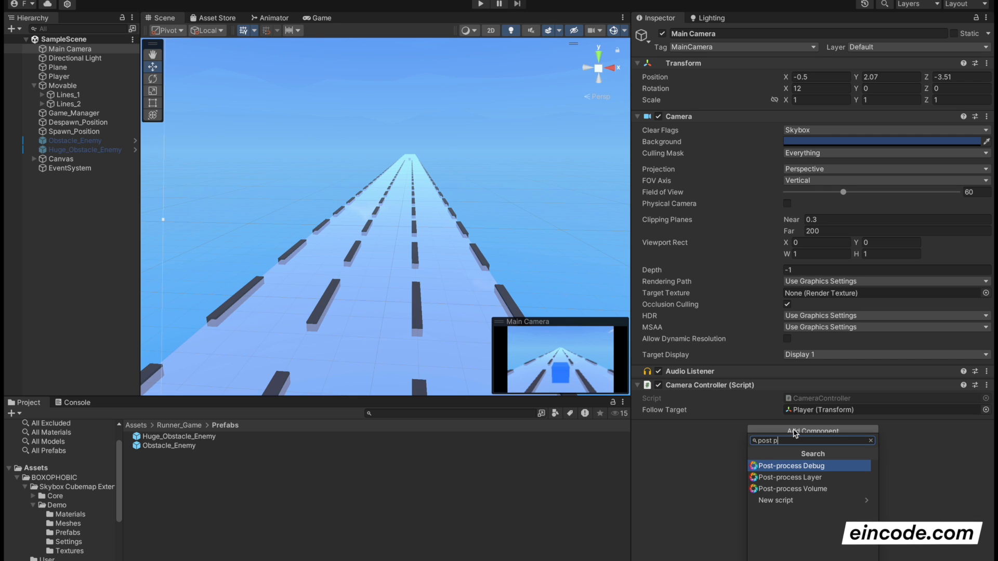
pyautogui.press('Down')
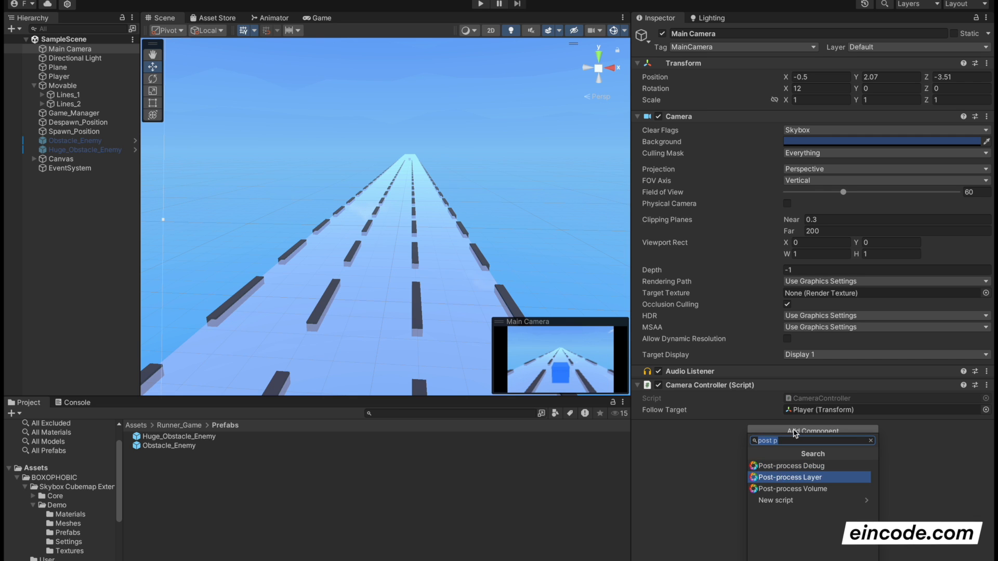
pyautogui.press('Return')
# Set the volume blending layer of the camera's Post-process Layer to Everything.
pyautogui.scroll(-2, 685, 328)
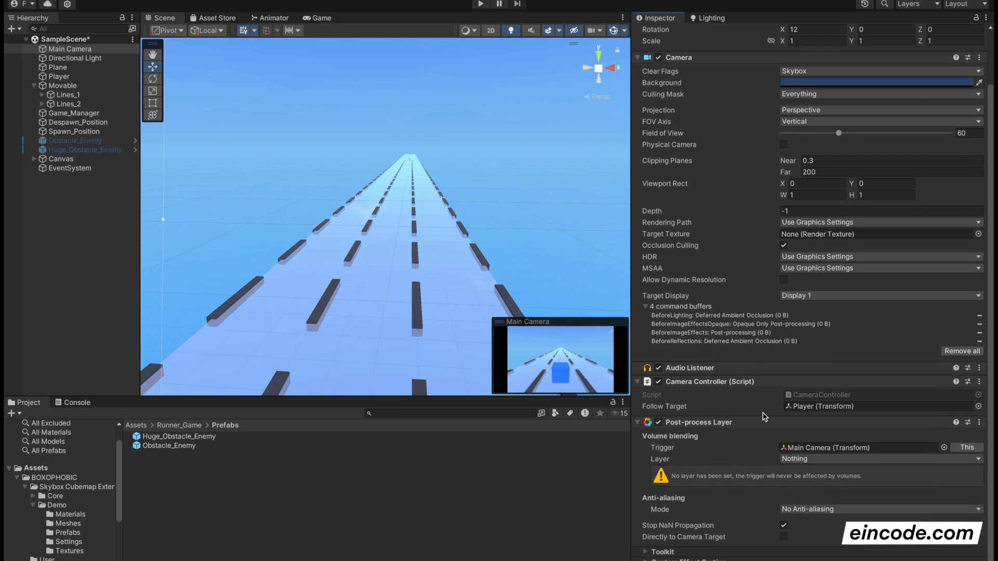
pyautogui.moveTo(631, 263); pyautogui.dragTo(635, 263)
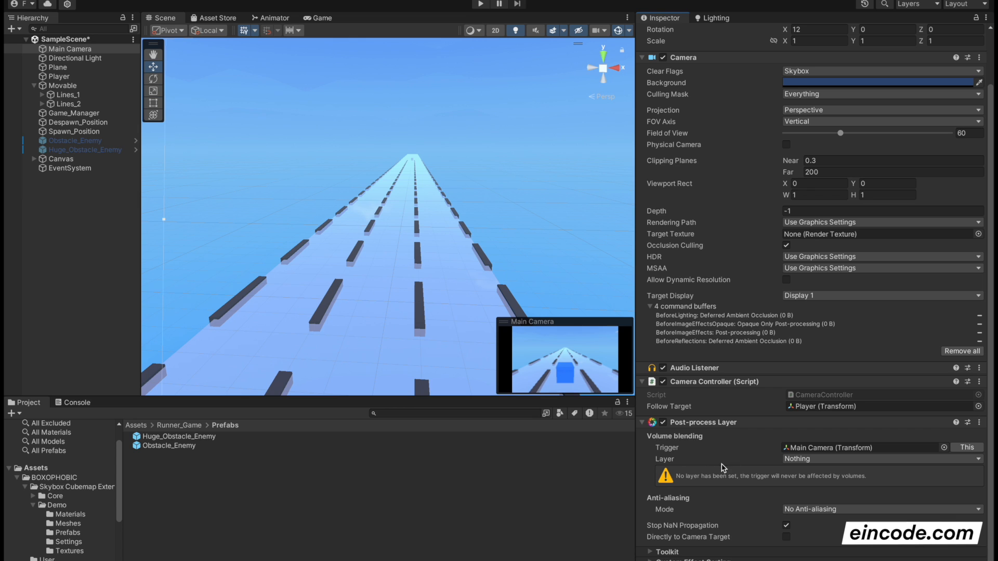
pyautogui.click(807, 465)
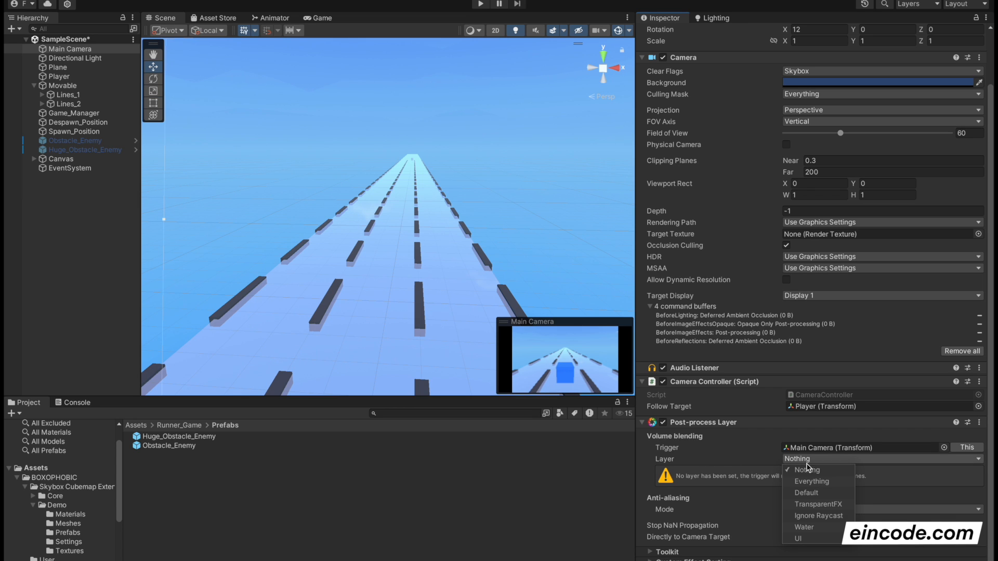
pyautogui.click(811, 482)
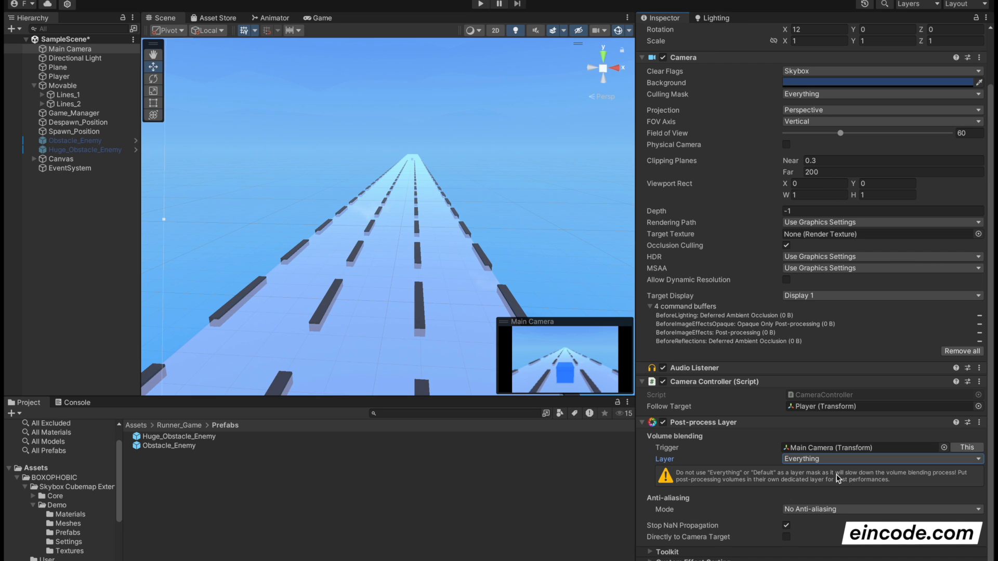
pyautogui.click(803, 460)
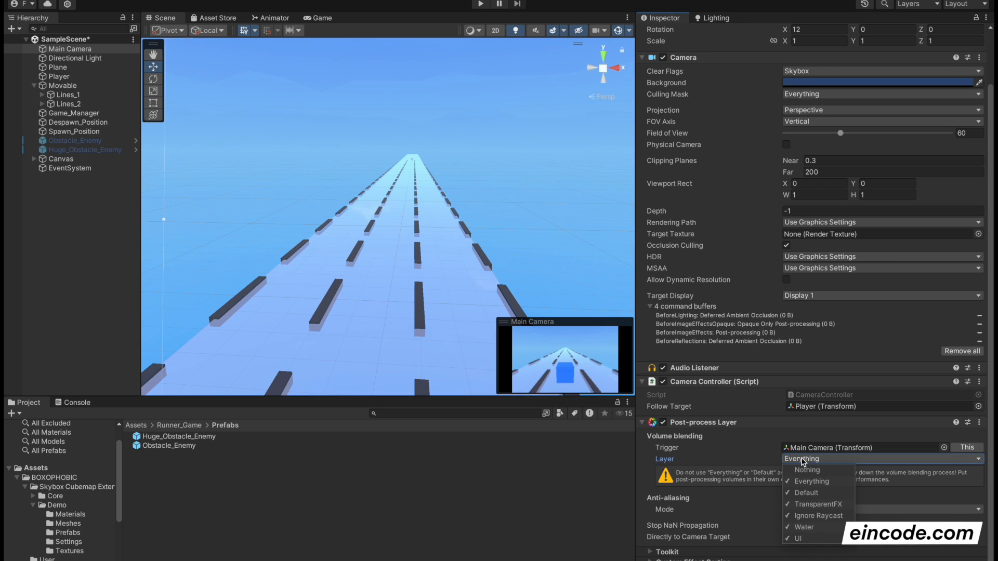
pyautogui.click(769, 488)
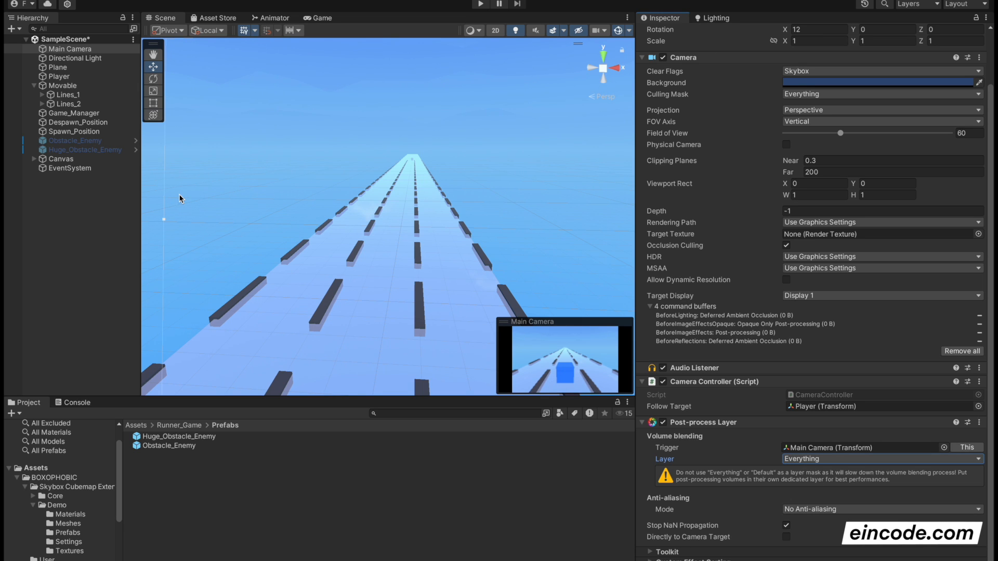
# Create an empty scene object named Post_Process and add a Post-process Volume component to it.
pyautogui.click(92, 187)
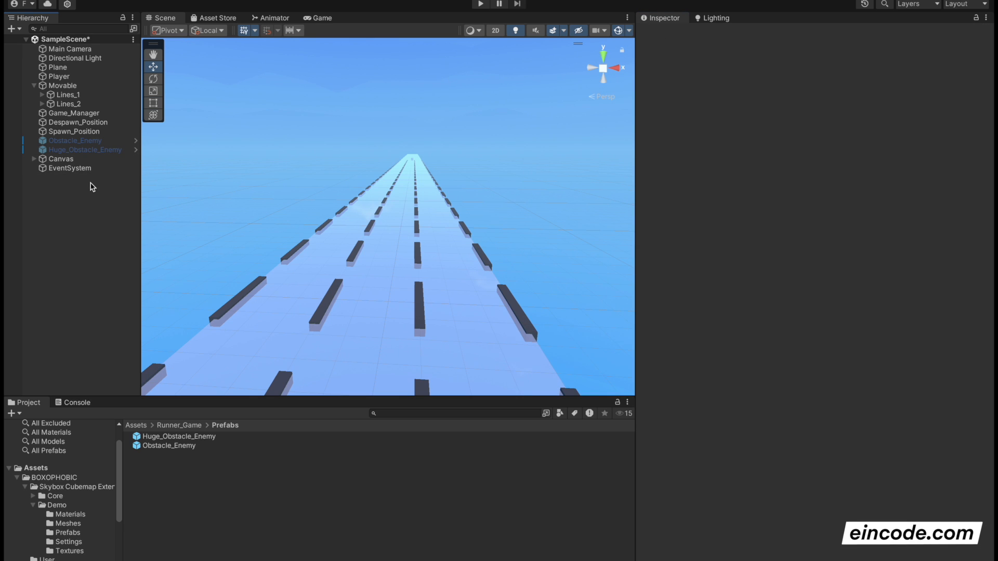
pyautogui.rightClick(96, 187)
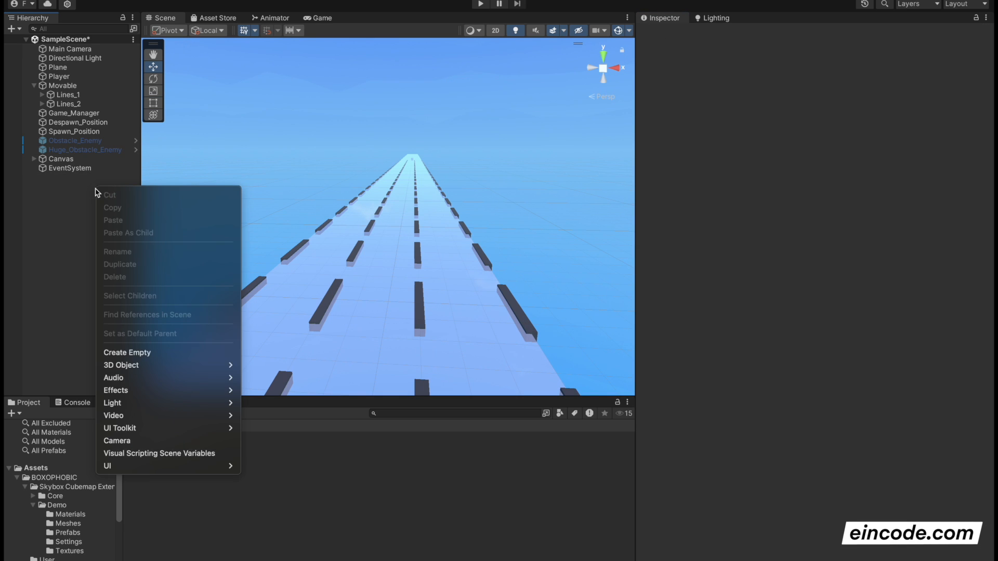
pyautogui.click(127, 353)
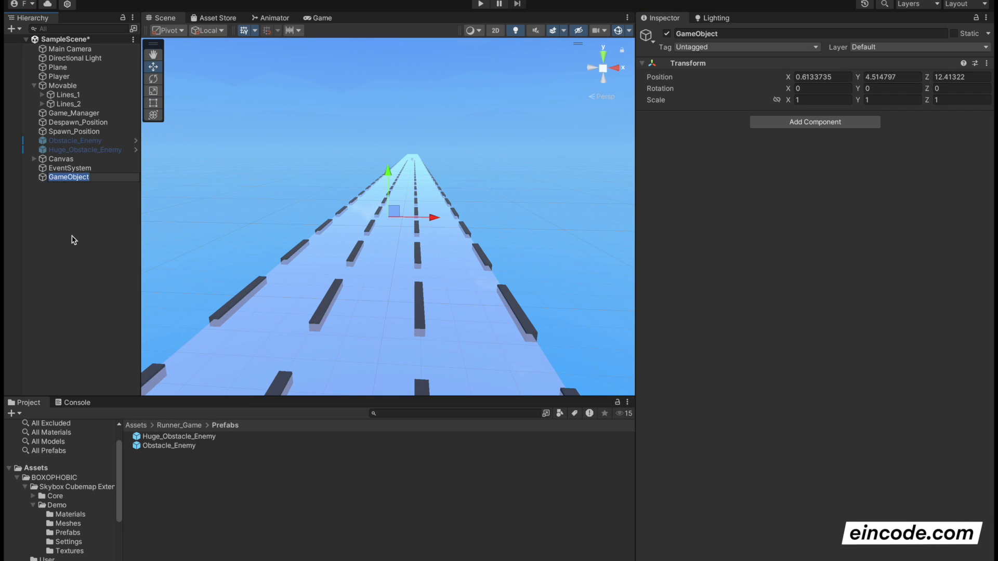
pyautogui.write('Post_Process')
pyautogui.press('Return')
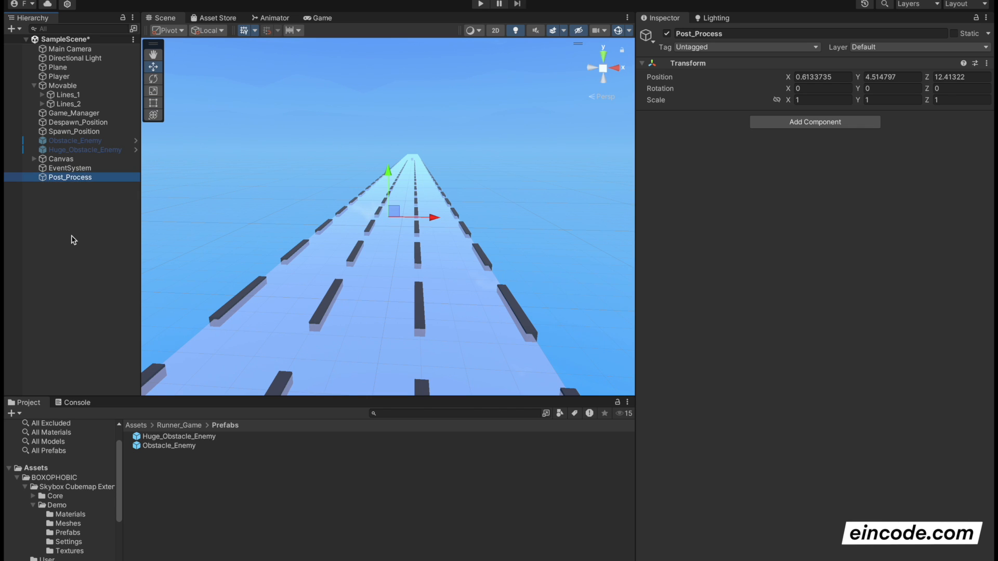
pyautogui.click(818, 122)
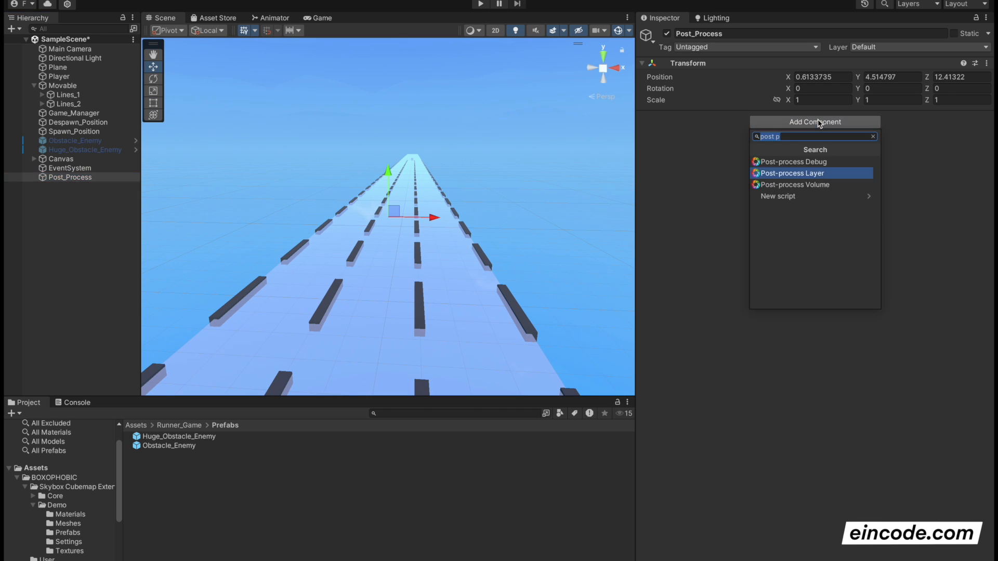
pyautogui.click(792, 186)
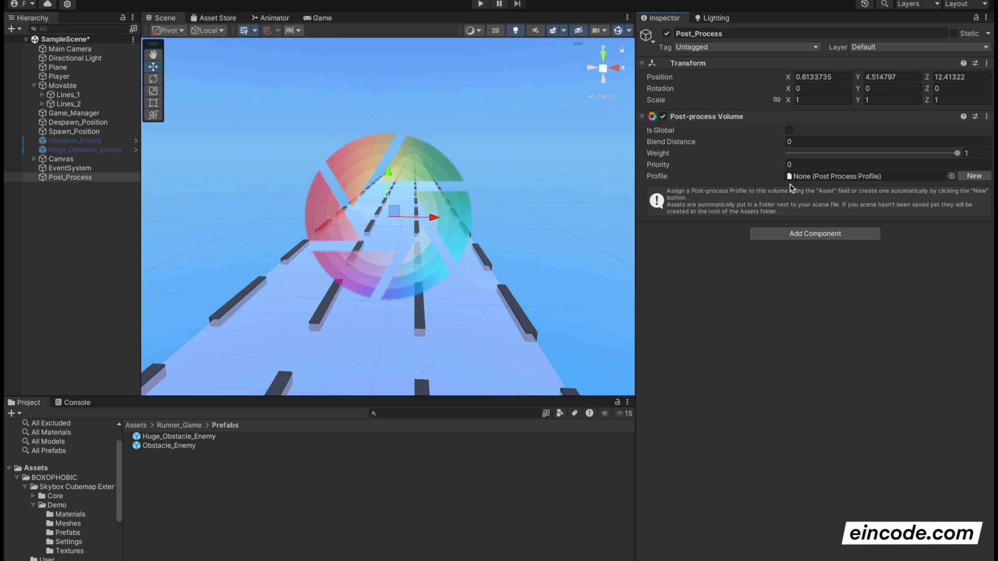
# Move the Post_Process object along Z to about -7.47, behind the camera, and make its volume global.
pyautogui.keyDown('alt'); pyautogui.moveTo(446, 248); pyautogui.dragTo(354, 197); pyautogui.keyUp('alt')
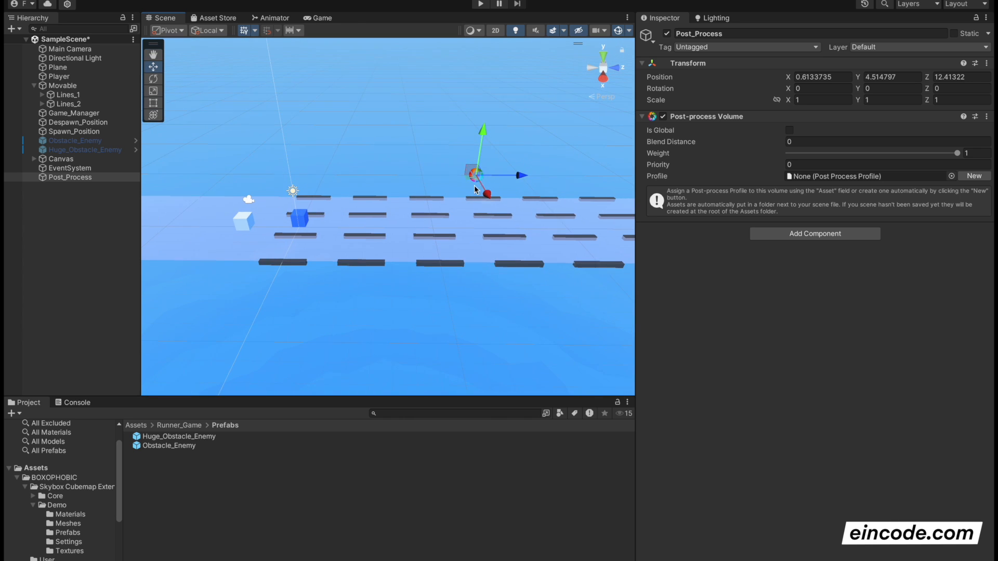
pyautogui.moveTo(515, 178); pyautogui.dragTo(333, 192)
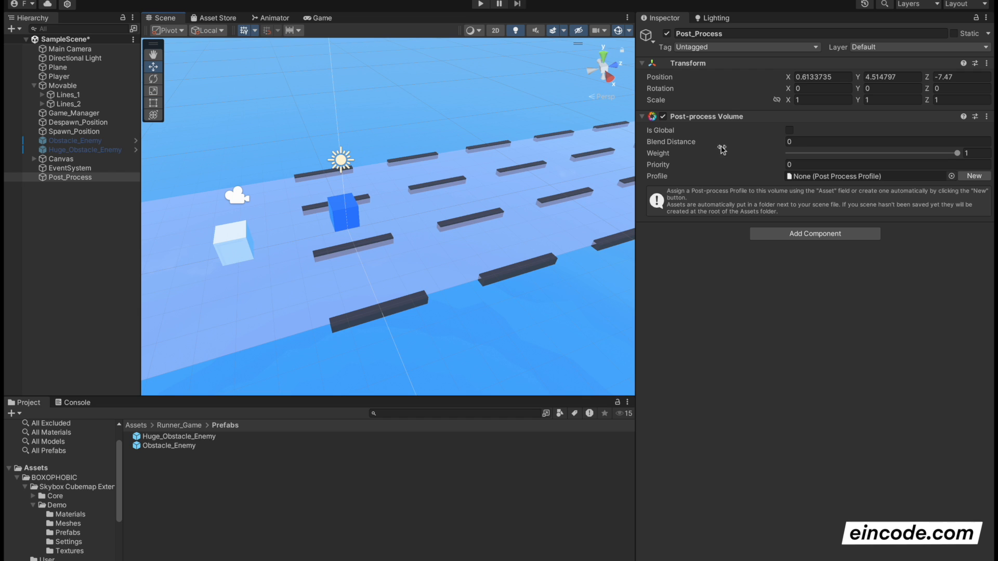
pyautogui.click(789, 131)
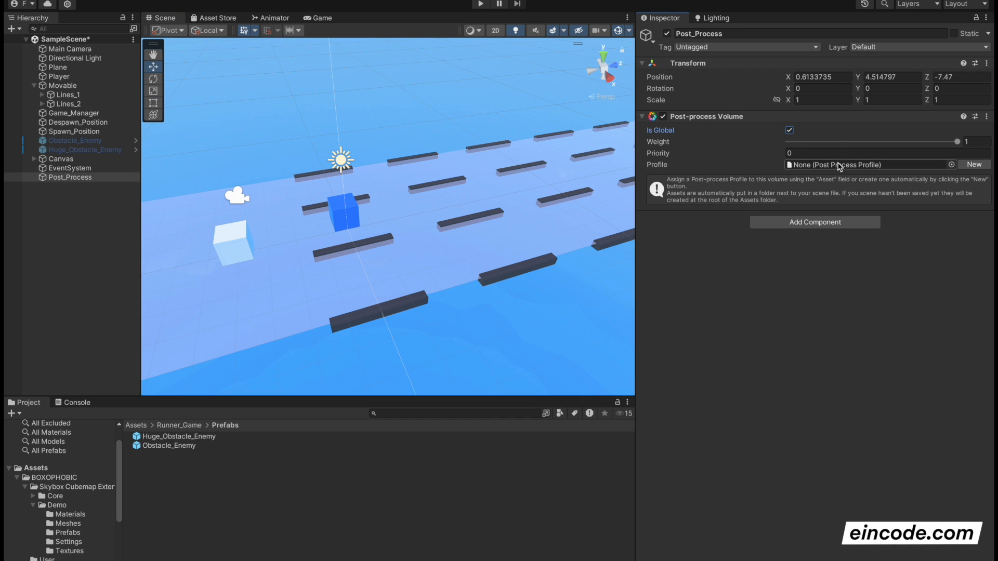
# Create a post-processing profile asset in the Runner_Game folder and name it "Post-processing Profile".
pyautogui.click(191, 425)
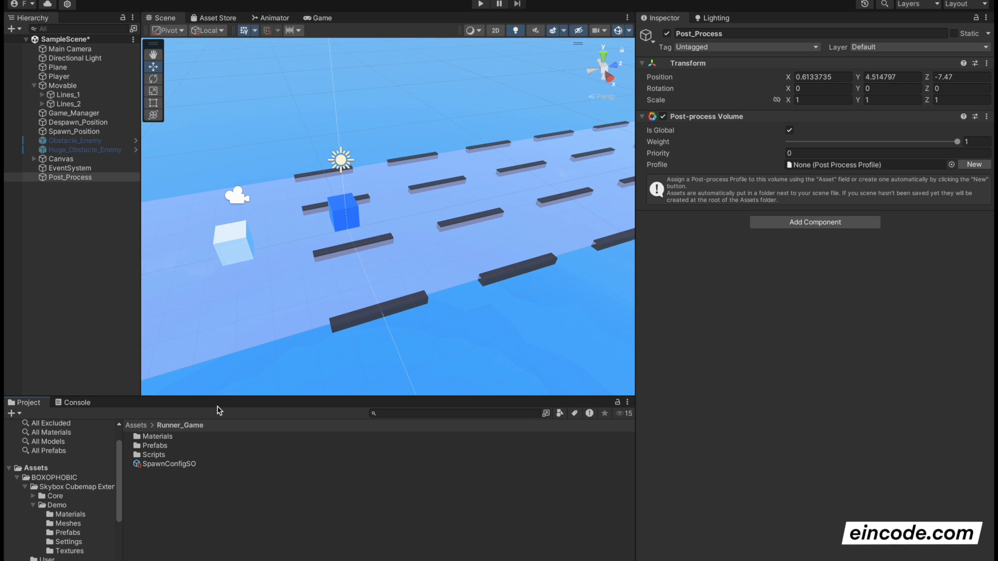
pyautogui.moveTo(222, 397); pyautogui.dragTo(254, 326)
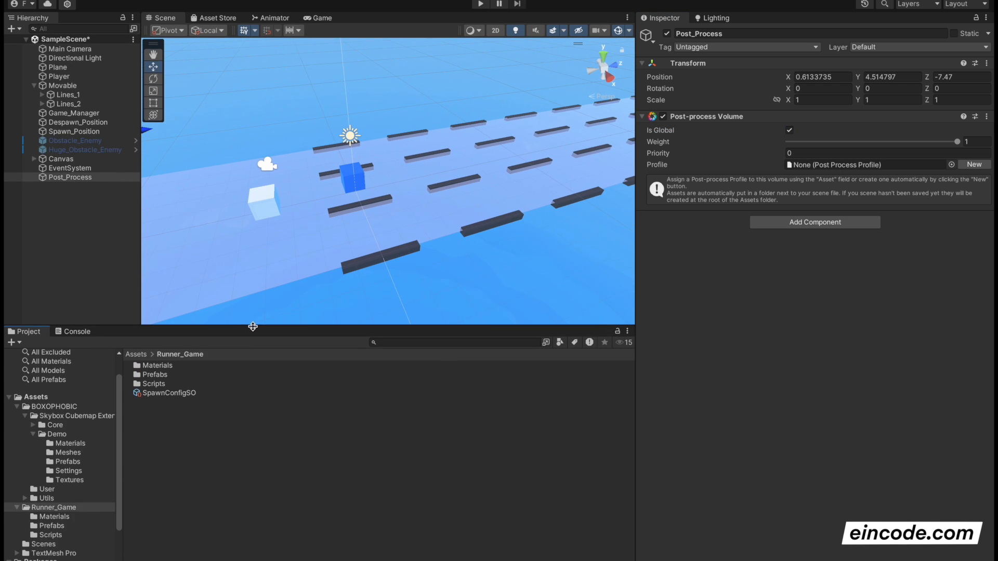
pyautogui.rightClick(190, 414)
pyautogui.moveTo(264, 268)
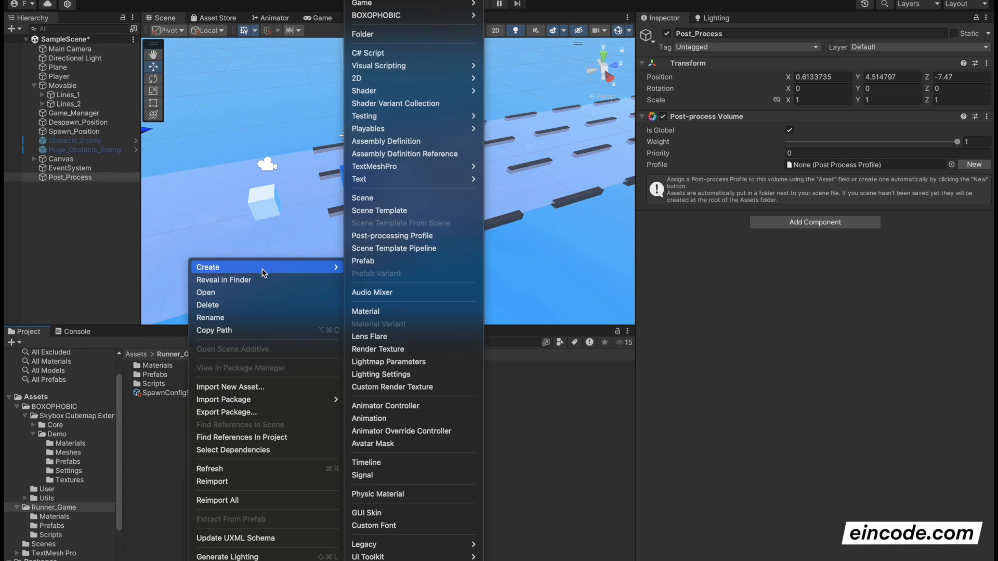
pyautogui.click(412, 236)
pyautogui.click(199, 375)
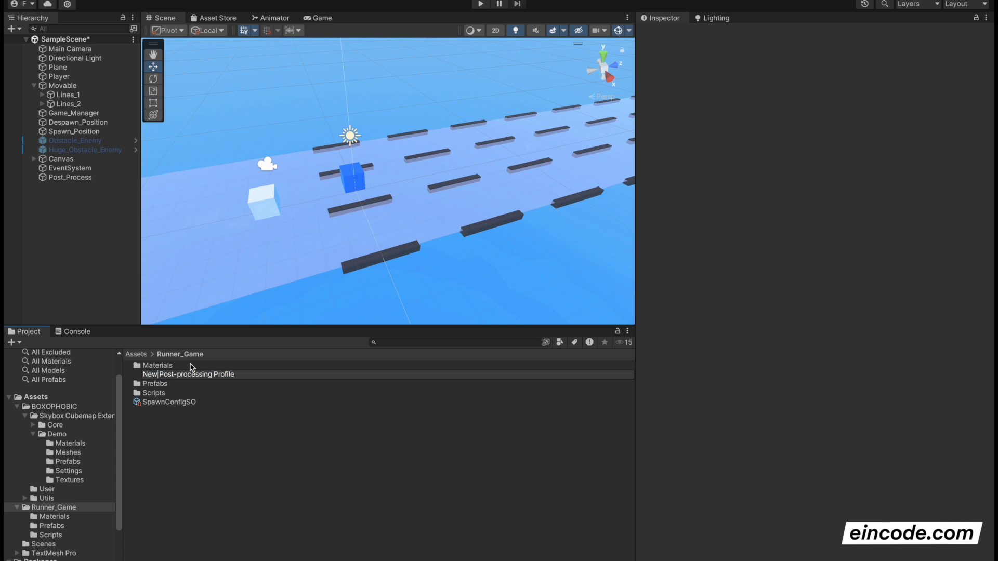
pyautogui.hotkey('shift', 'Home')
pyautogui.press('BackSpace')
pyautogui.press('Return')
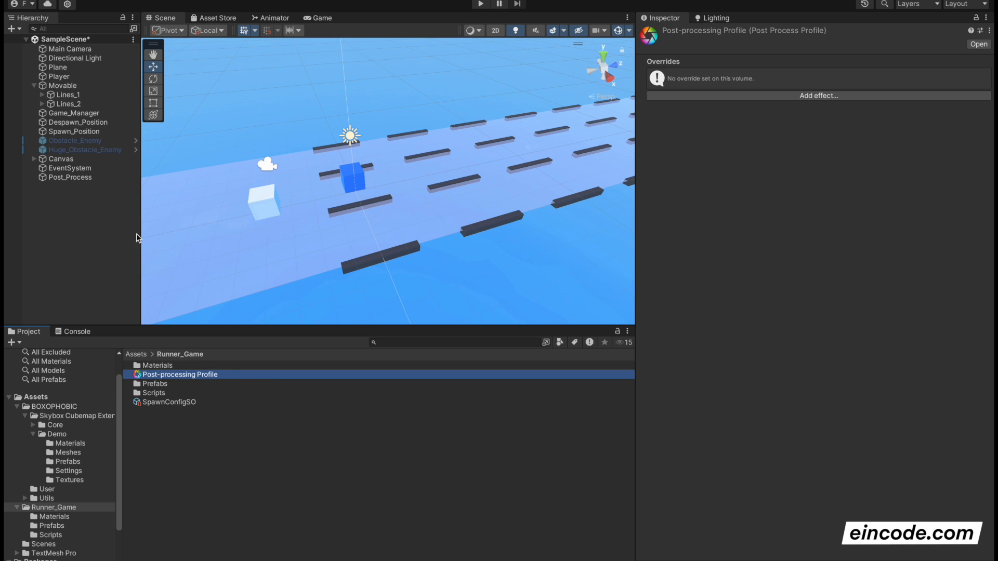
# Assign the Post-processing Profile asset to the Post_Process object's volume and add a Bloom effect to it.
pyautogui.click(77, 178)
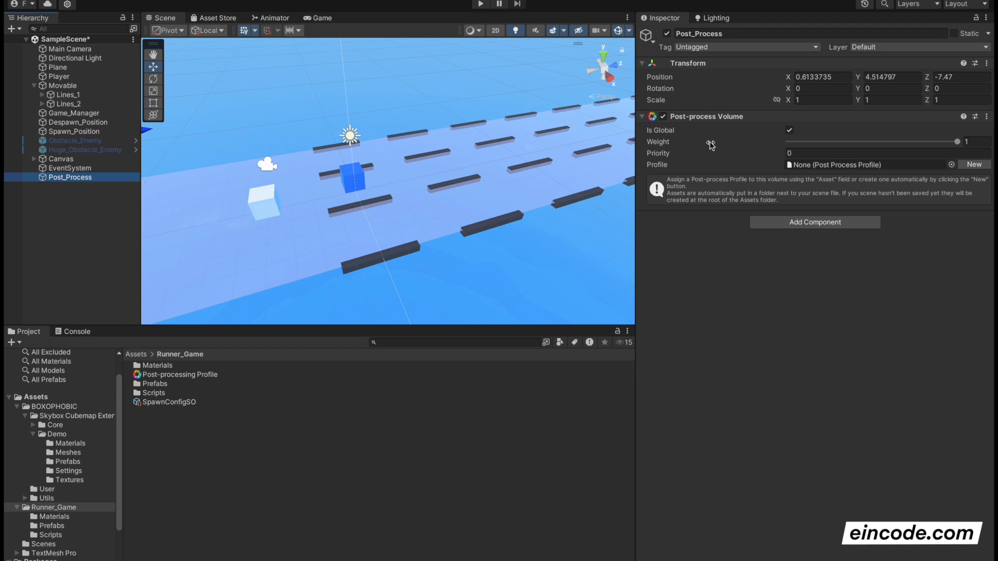
pyautogui.moveTo(174, 380); pyautogui.dragTo(818, 165)
pyautogui.keyDown('alt'); pyautogui.moveTo(407, 182); pyautogui.dragTo(425, 171); pyautogui.keyUp('alt')
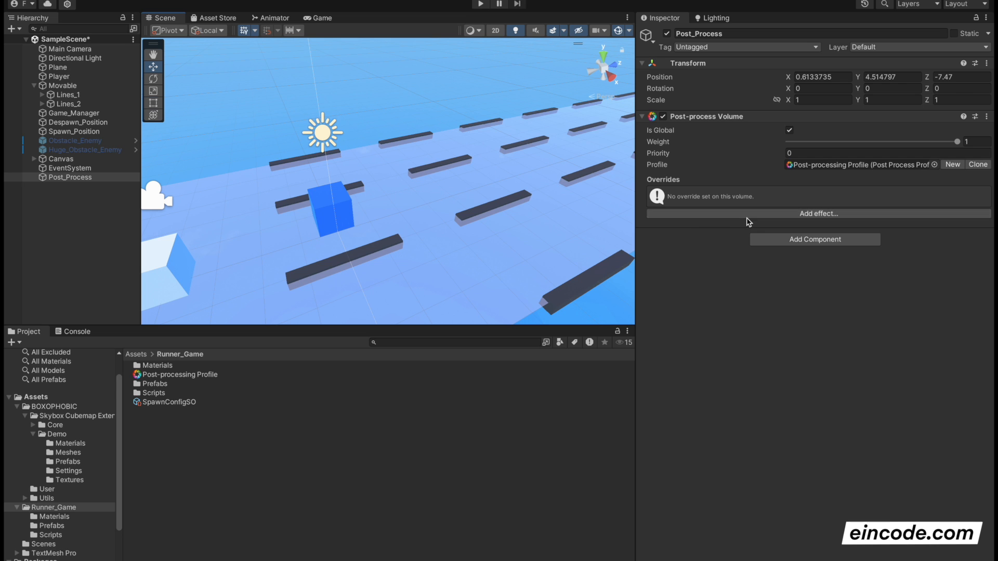
pyautogui.click(804, 214)
pyautogui.moveTo(826, 234)
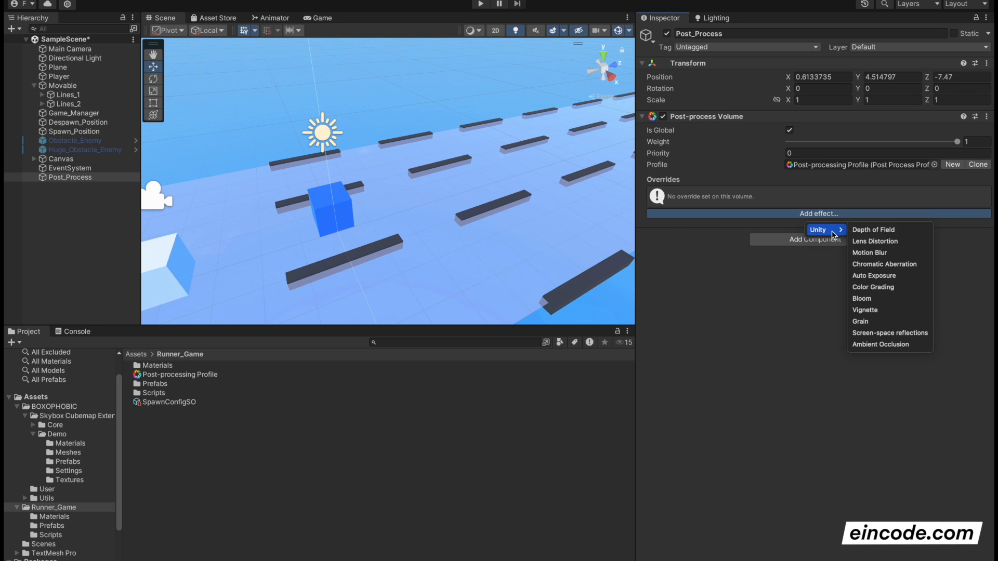
pyautogui.click(864, 298)
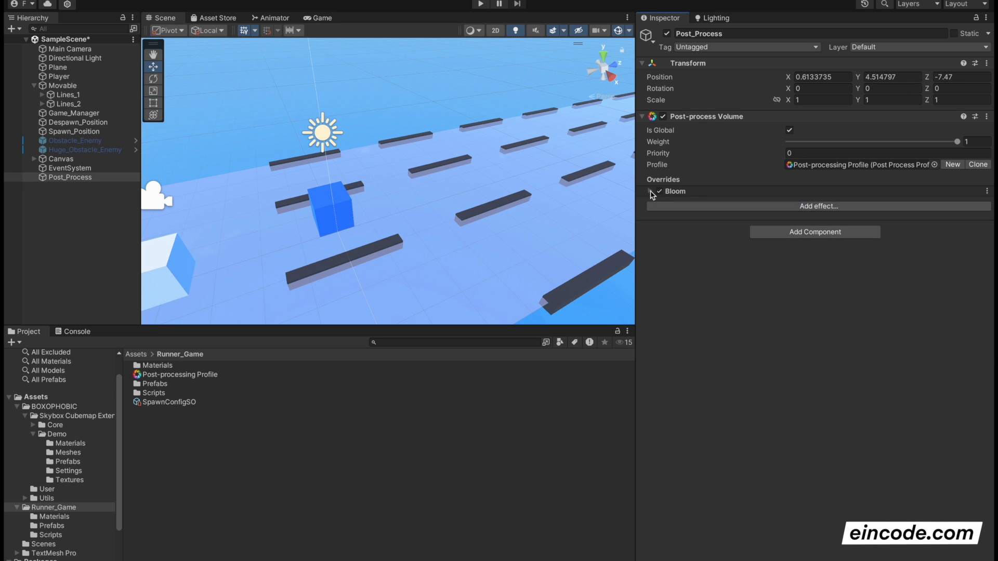
# Override the Bloom intensity and raise it to about 16.21.
pyautogui.click(651, 191)
pyautogui.click(650, 227)
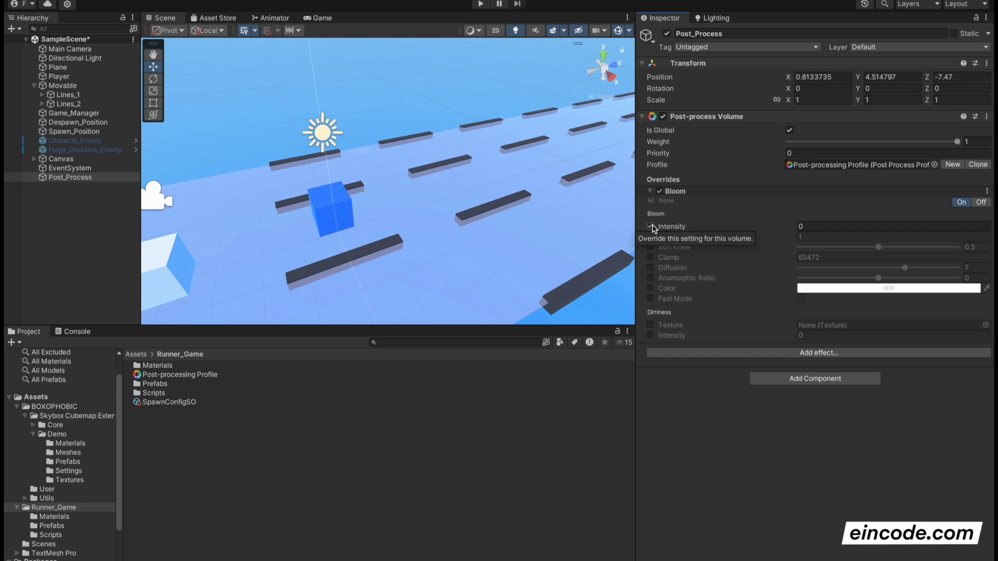
pyautogui.click(681, 229)
pyautogui.moveTo(682, 229); pyautogui.dragTo(884, 239)
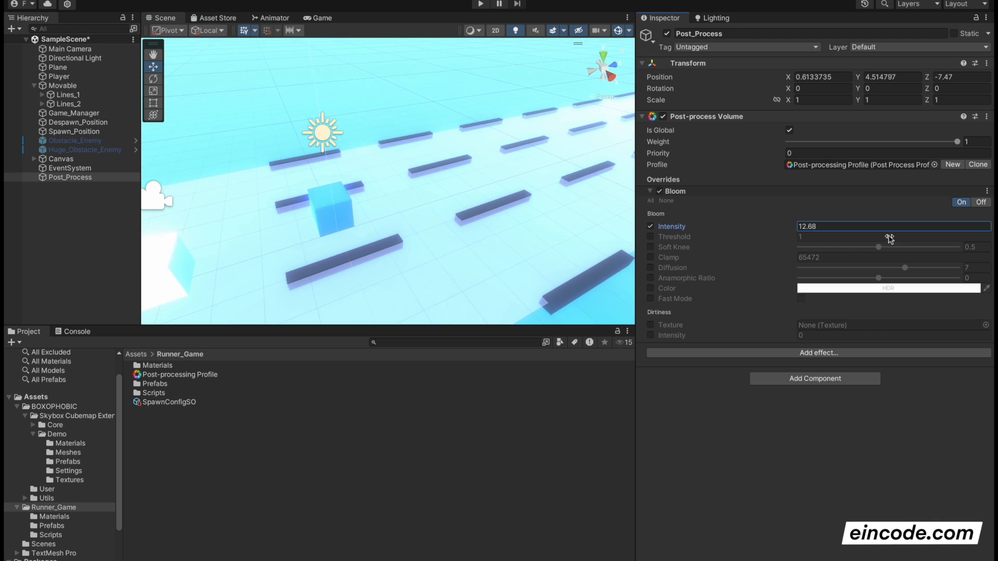
pyautogui.moveTo(523, 181); pyautogui.dragTo(652, 121, button='right')
pyautogui.press('s')
pyautogui.press('w')
# Override the Bloom threshold, try different values, and set it to 3.
pyautogui.click(650, 237)
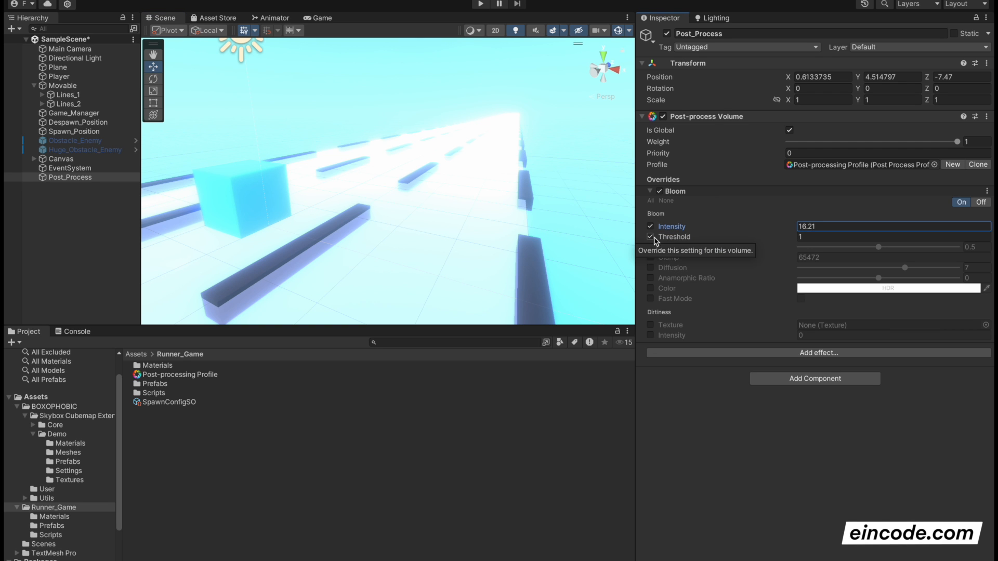
pyautogui.moveTo(672, 240); pyautogui.dragTo(686, 239)
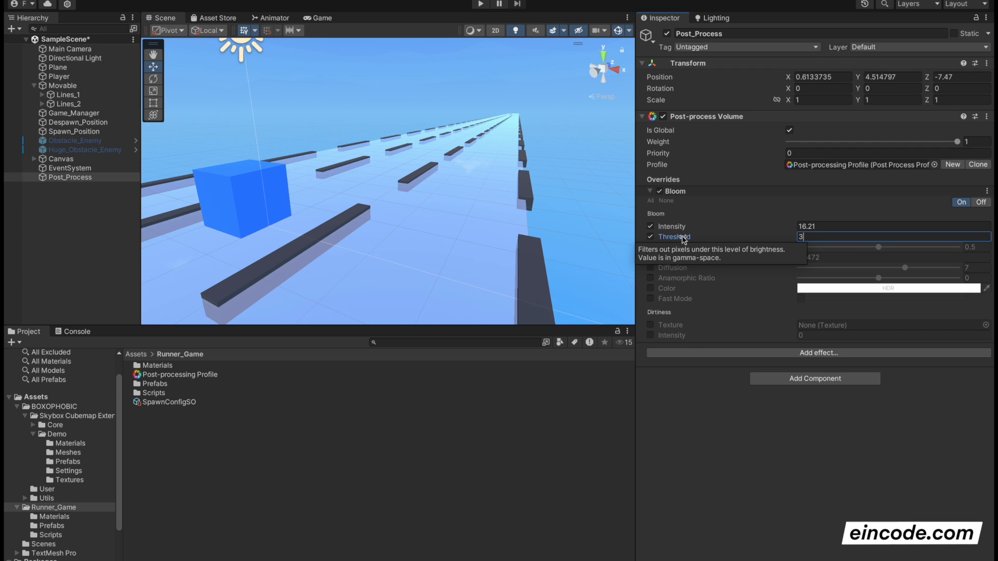
pyautogui.moveTo(682, 238); pyautogui.dragTo(770, 240)
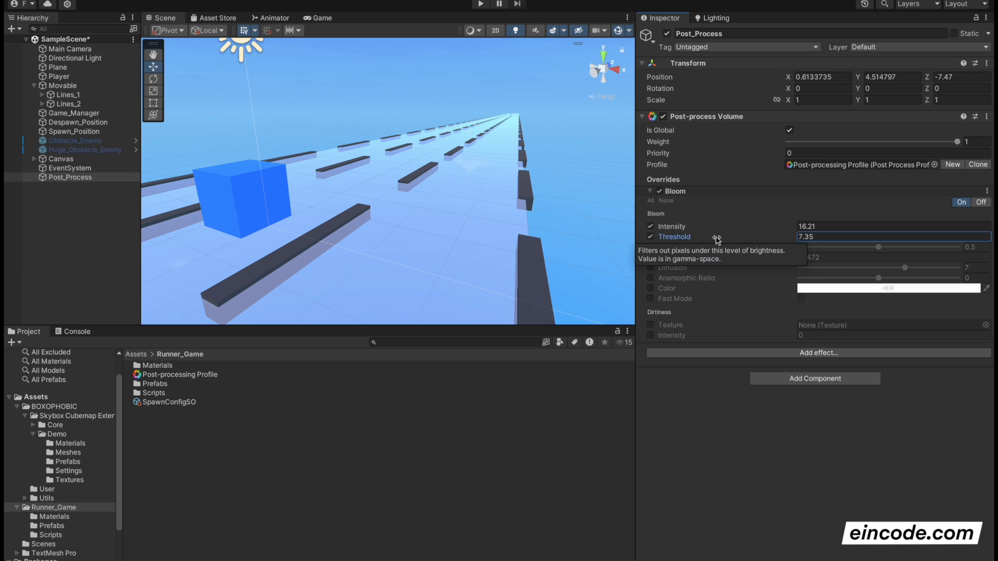
pyautogui.click(815, 236)
pyautogui.write('3')
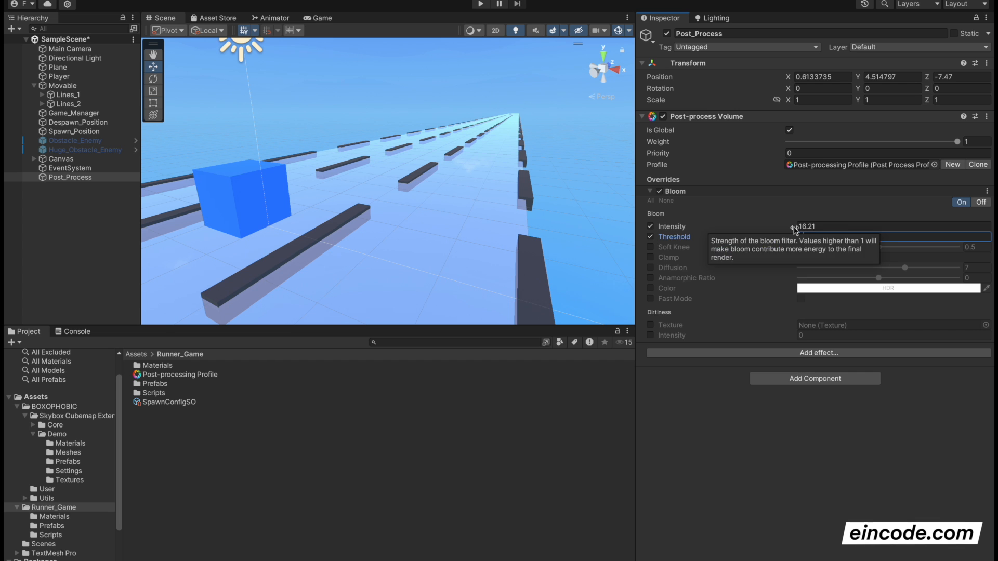
# Open the material of the Player cube and enable its emission.
pyautogui.moveTo(379, 139); pyautogui.dragTo(357, 180, button='right')
pyautogui.click(400, 159)
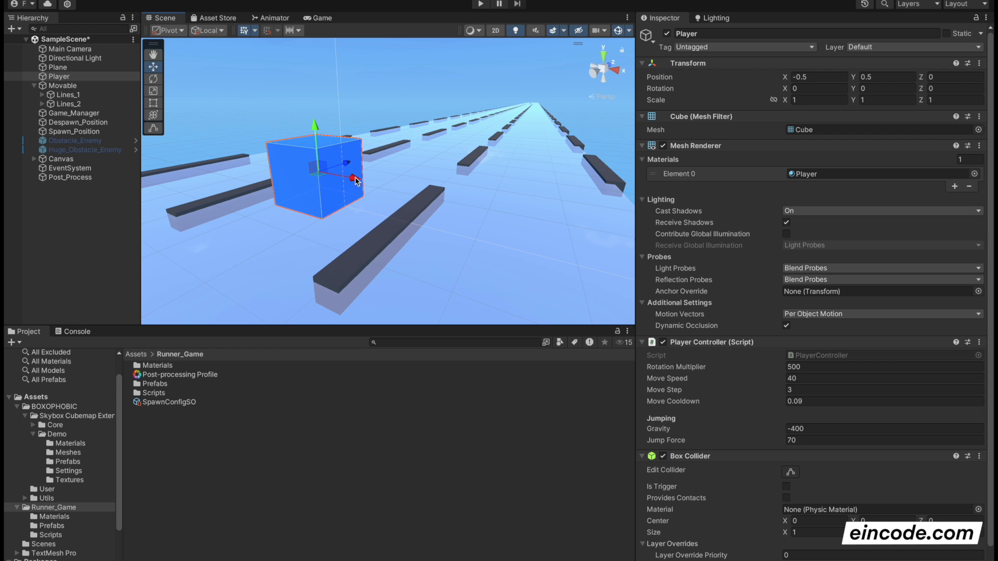
pyautogui.doubleClick(817, 177)
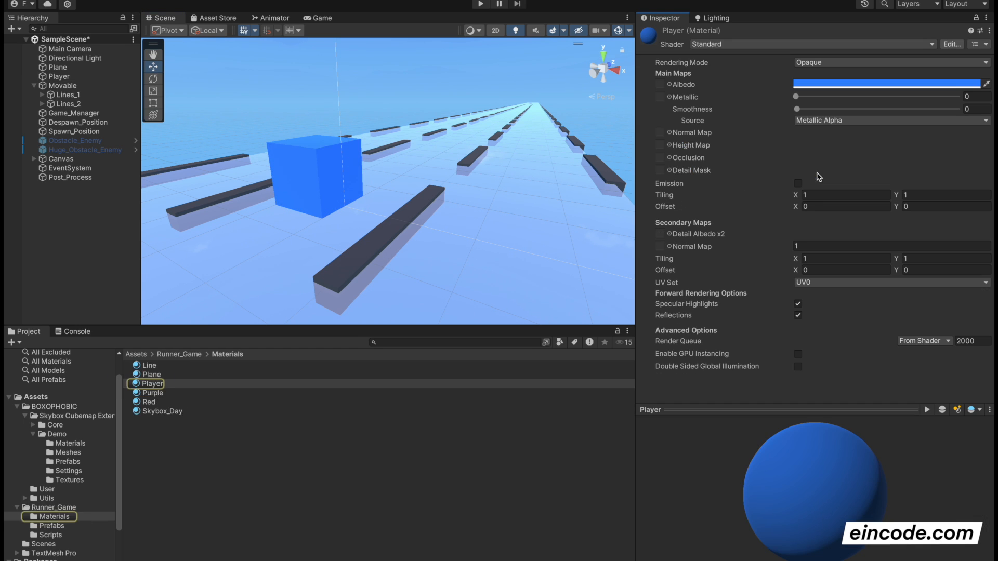
pyautogui.moveTo(332, 234); pyautogui.dragTo(282, 225, button='right')
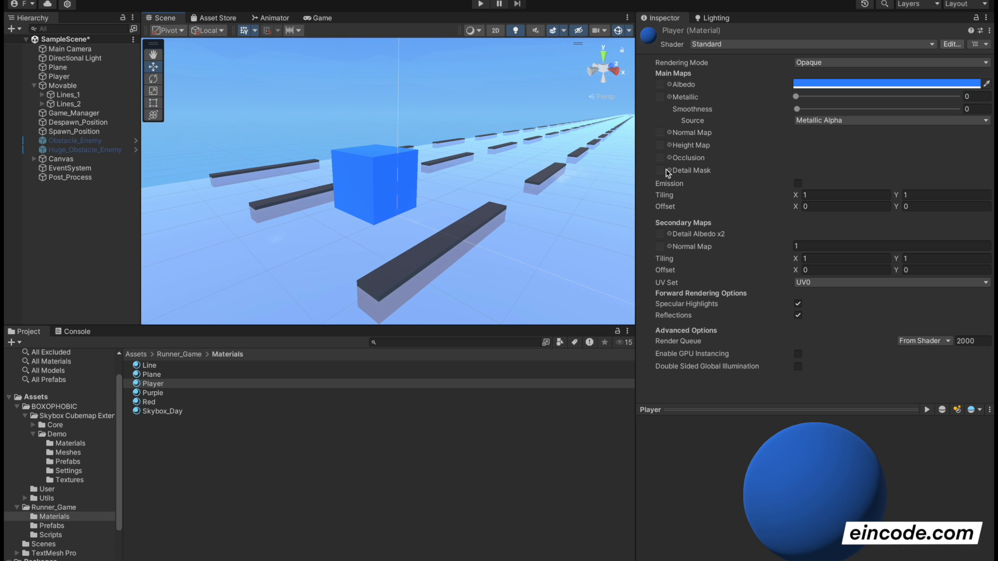
pyautogui.click(798, 184)
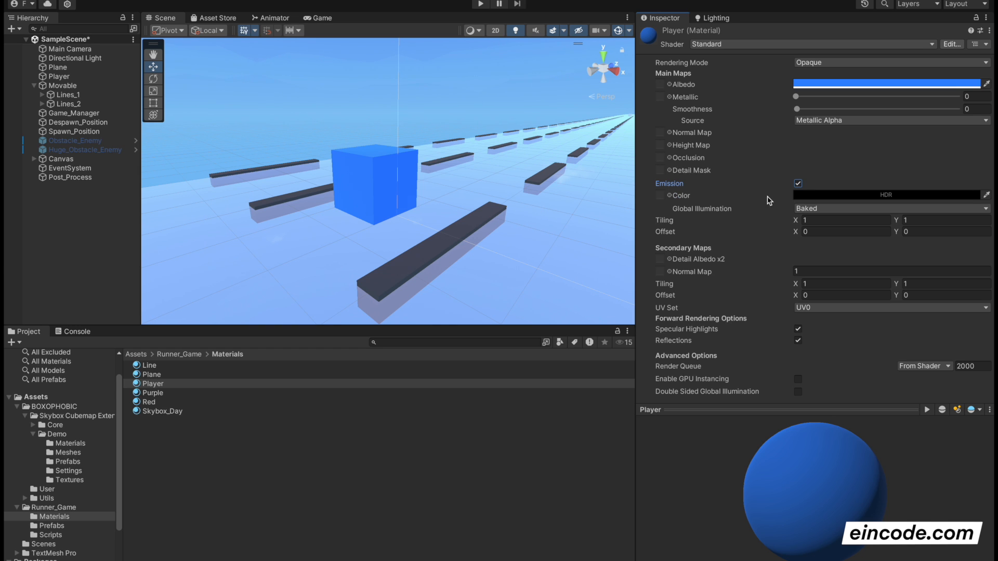
# Set the Player material's emission color by sampling the blue of the cube in the scene.
pyautogui.click(813, 196)
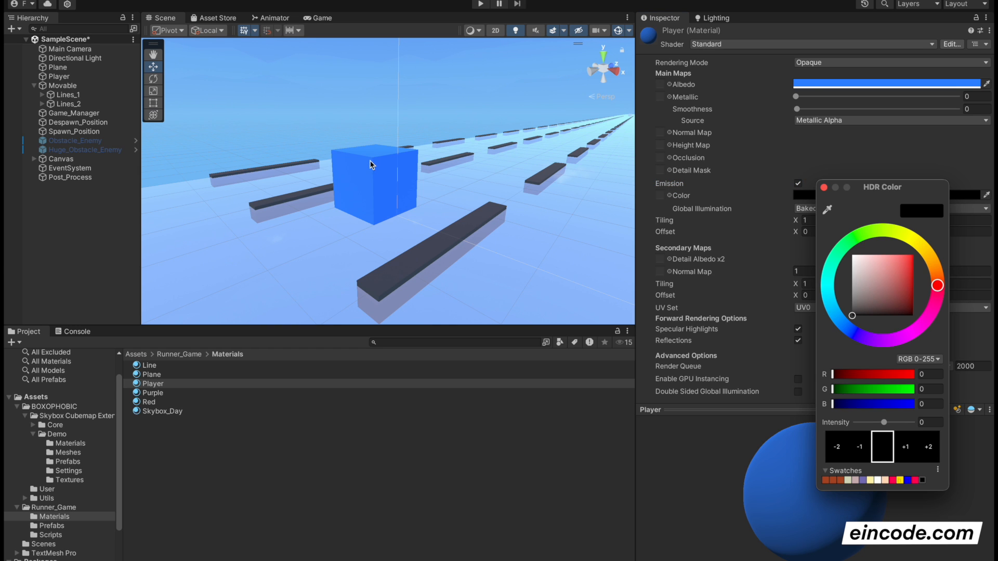
pyautogui.click(813, 85)
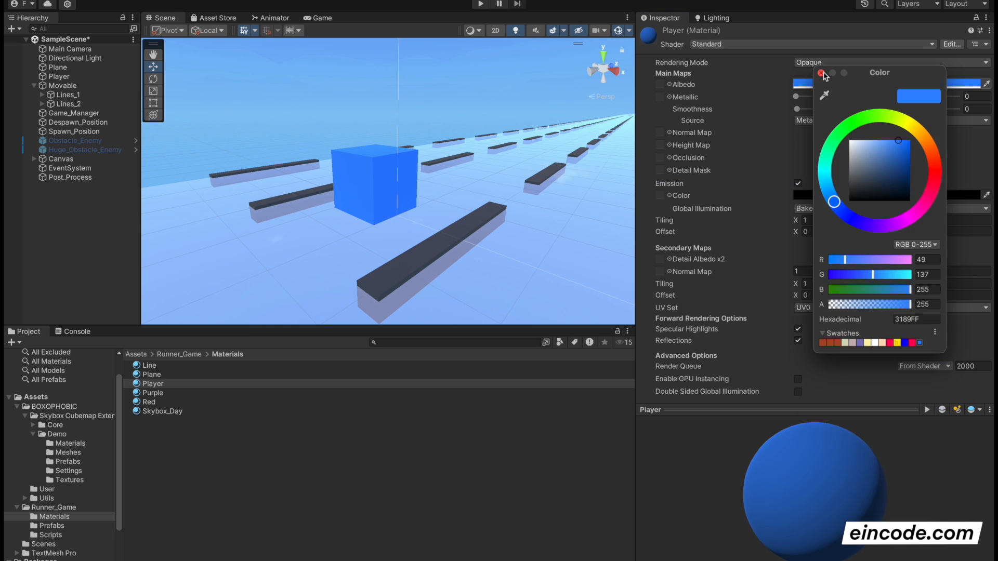
pyautogui.click(821, 72)
pyautogui.click(815, 196)
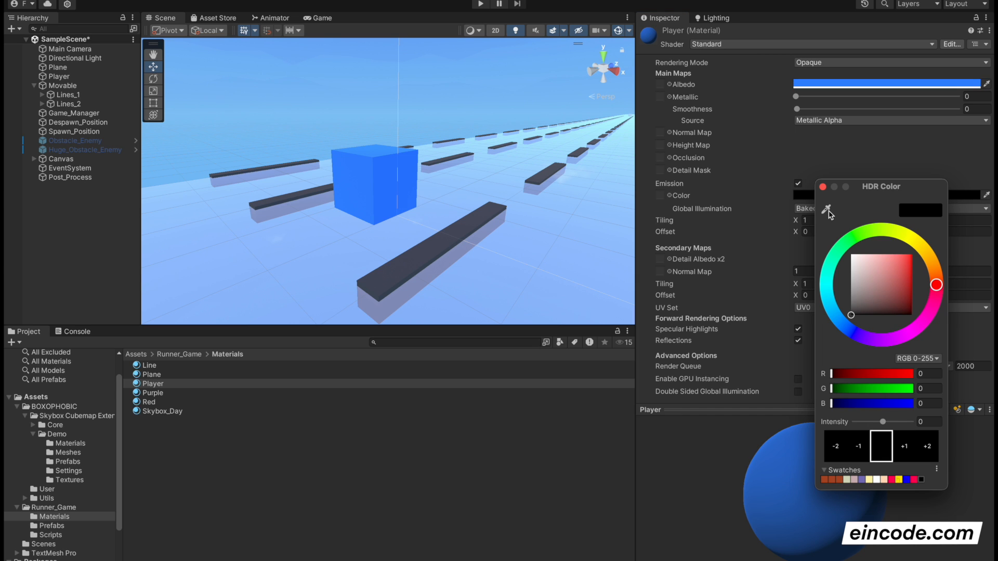
pyautogui.click(826, 210)
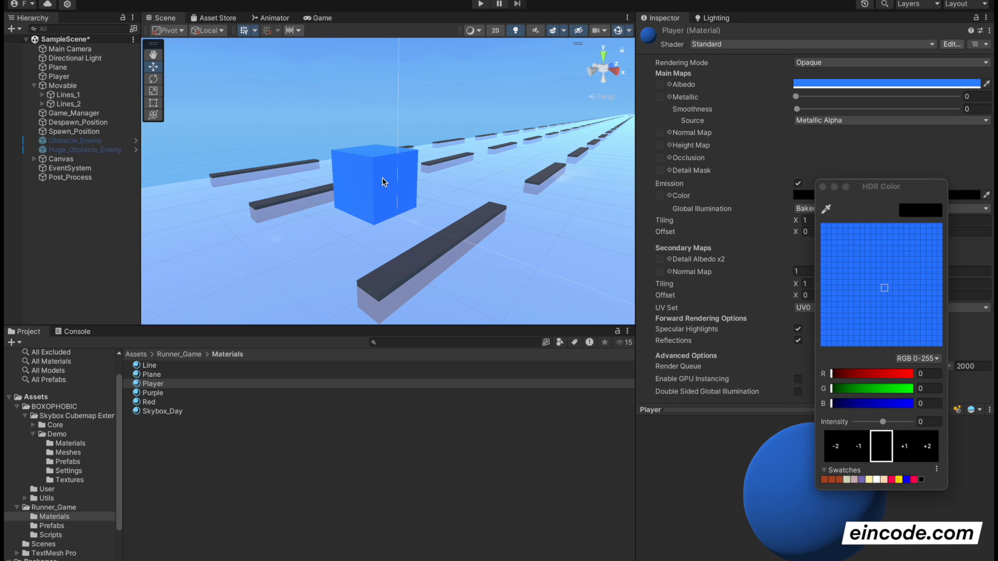
pyautogui.click(384, 182)
pyautogui.click(824, 187)
# Raise the HDR intensity of the Player material's emission color to slightly above 1.
pyautogui.click(824, 197)
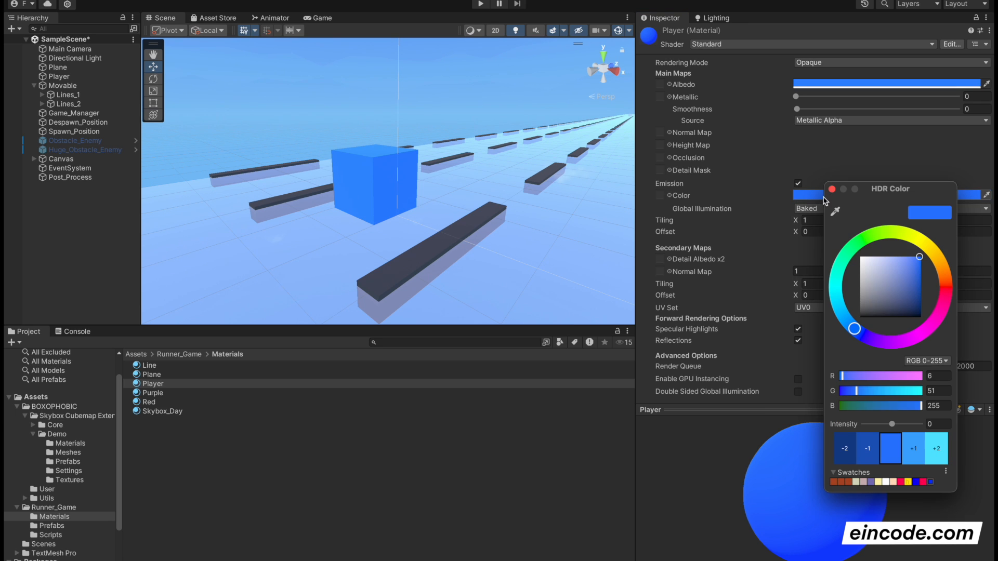
pyautogui.moveTo(886, 186); pyautogui.dragTo(847, 176)
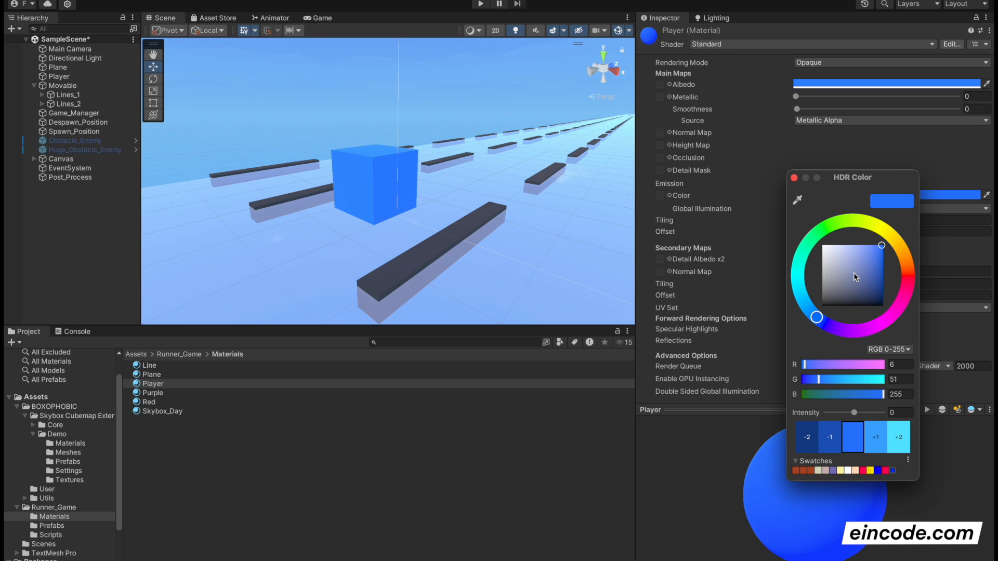
pyautogui.click(854, 413)
pyautogui.moveTo(855, 414); pyautogui.dragTo(859, 414)
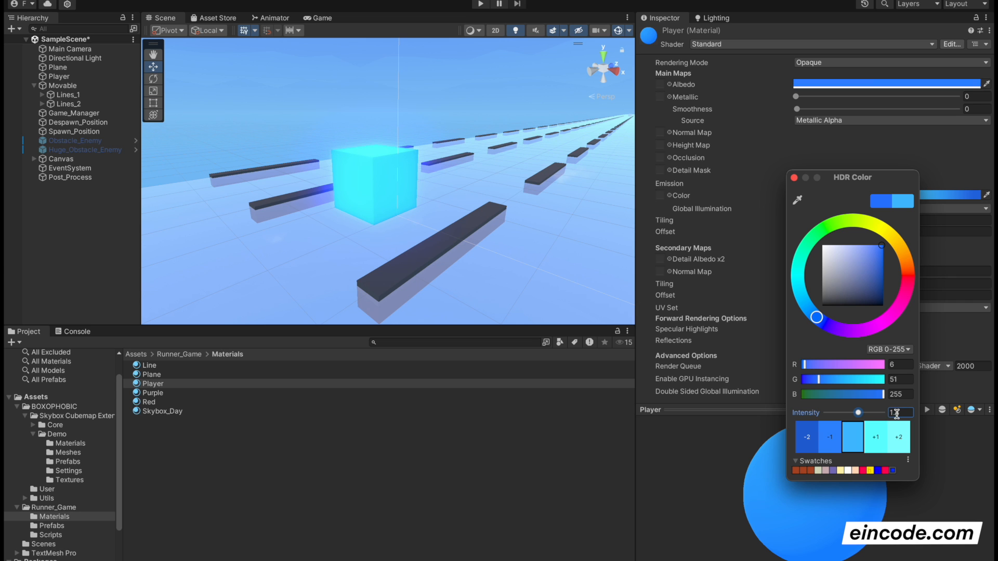
pyautogui.click(794, 178)
# Run the game briefly to check the player cube's glow during play, and stop it.
pyautogui.moveTo(425, 149); pyautogui.dragTo(541, 148, button='right')
pyautogui.click(480, 4)
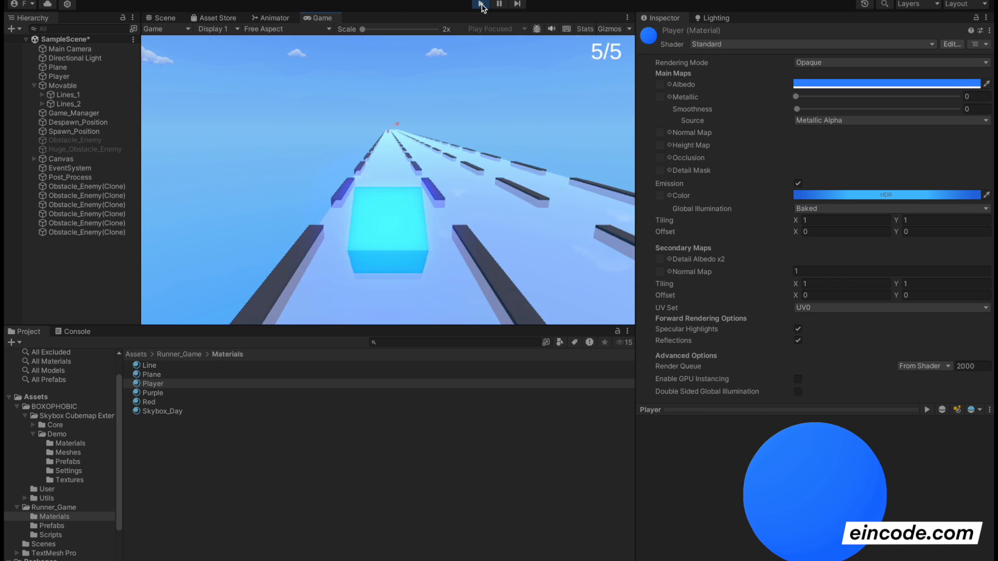
pyautogui.click(481, 4)
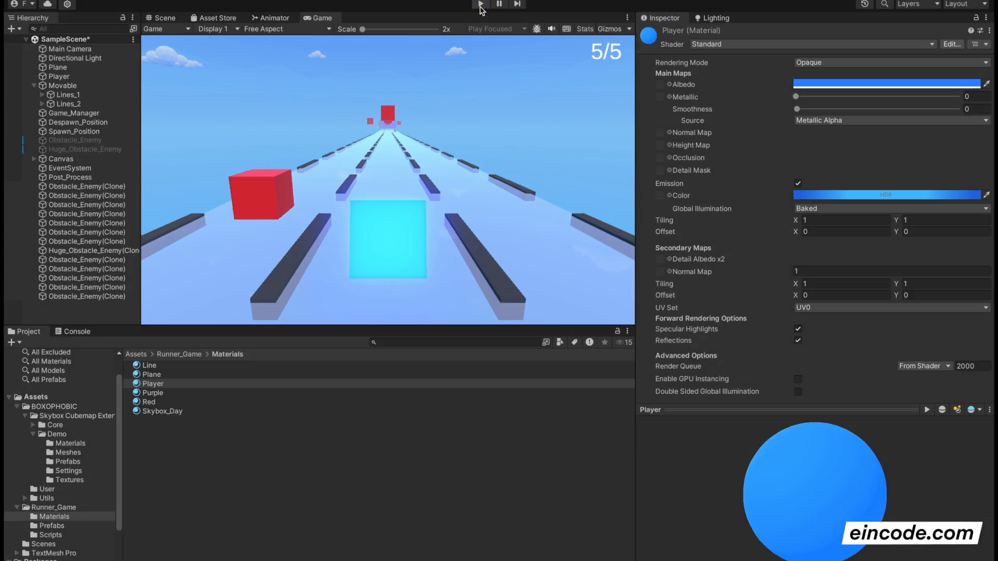
# Open the Obstacle_Enemy prefab from the Prefabs folder and enable emission on its Red material.
pyautogui.moveTo(435, 154); pyautogui.dragTo(435, 119, button='right')
pyautogui.press('w')
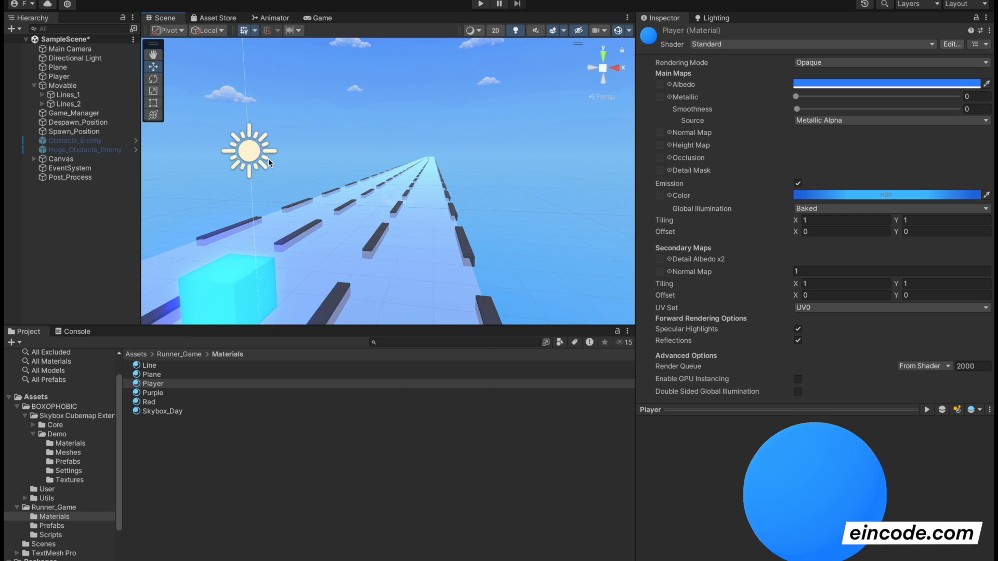
pyautogui.click(182, 355)
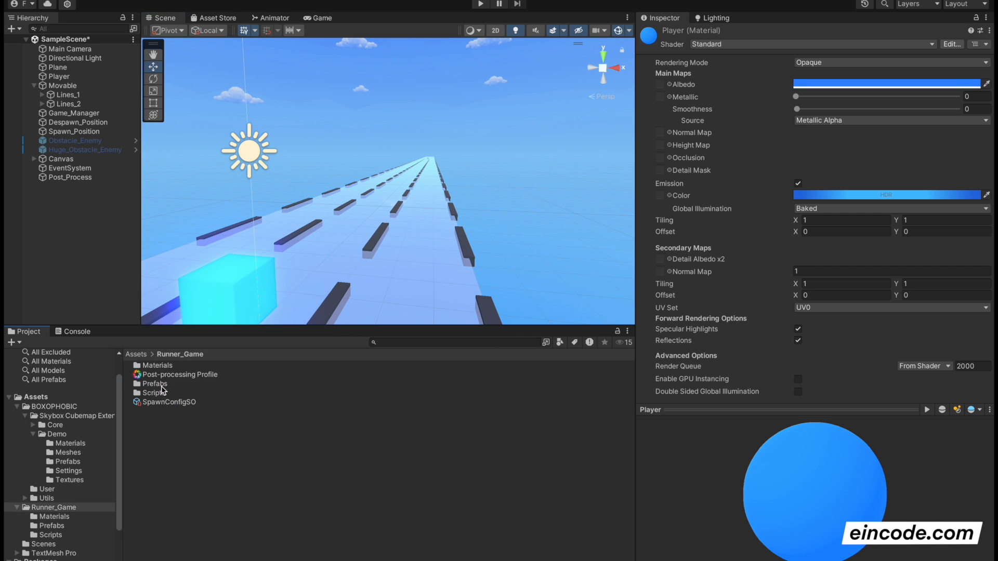
pyautogui.doubleClick(156, 384)
pyautogui.doubleClick(178, 376)
pyautogui.moveTo(359, 134); pyautogui.dragTo(345, 131, button='right')
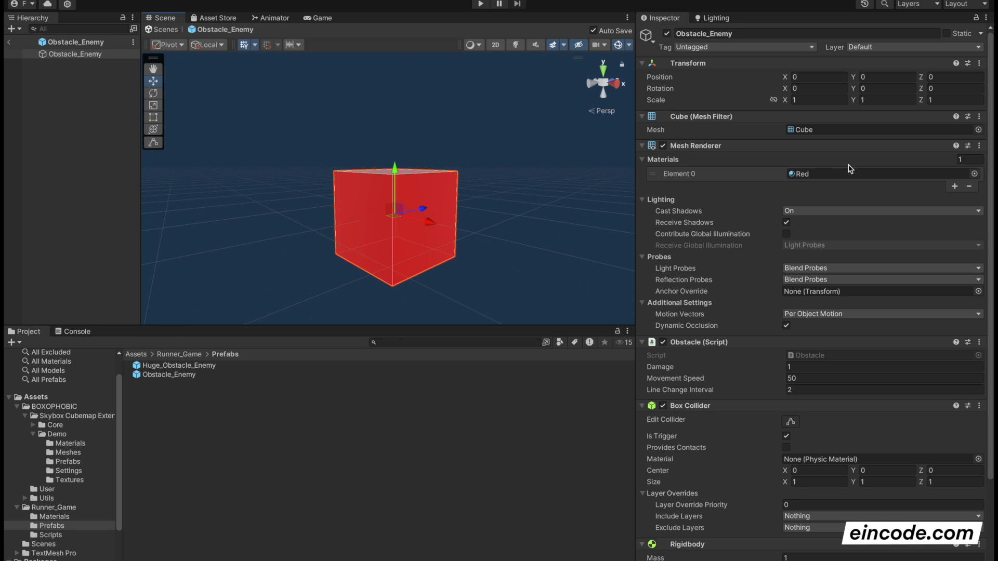
pyautogui.click(809, 176)
pyautogui.click(809, 175)
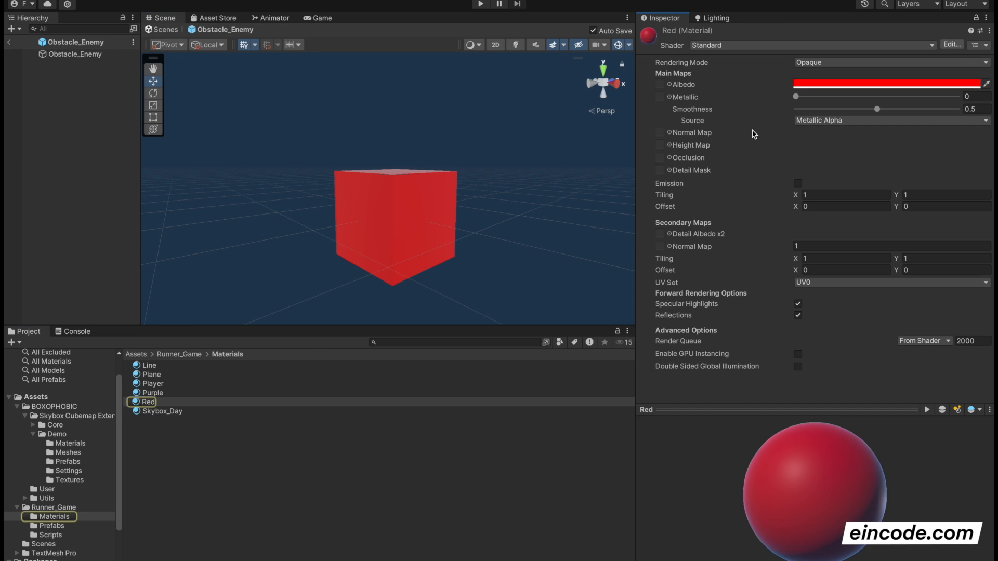
pyautogui.click(798, 183)
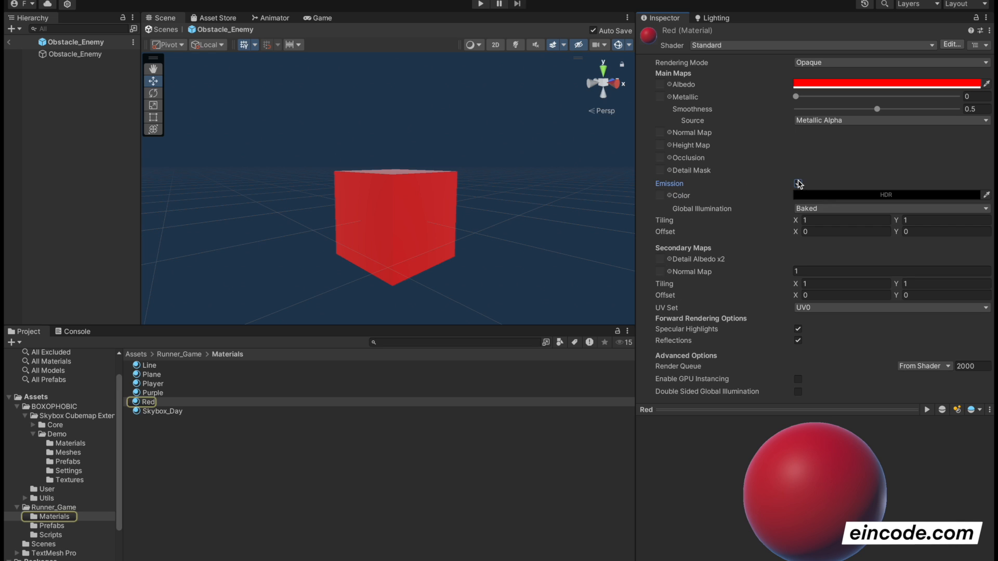
# Set the Red material's emission color by sampling the red of the obstacle cube.
pyautogui.click(821, 197)
pyautogui.click(832, 210)
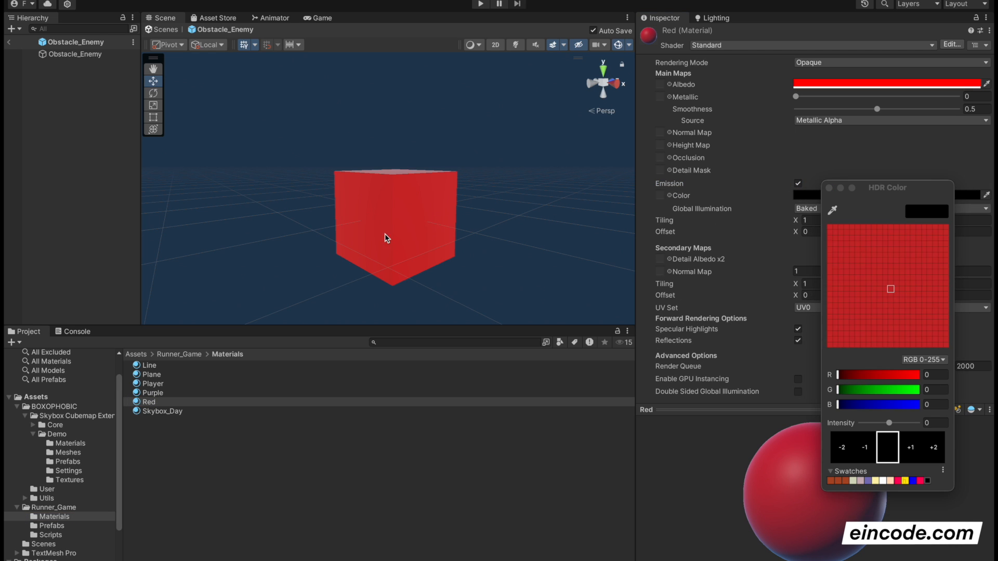
pyautogui.click(400, 219)
pyautogui.click(829, 188)
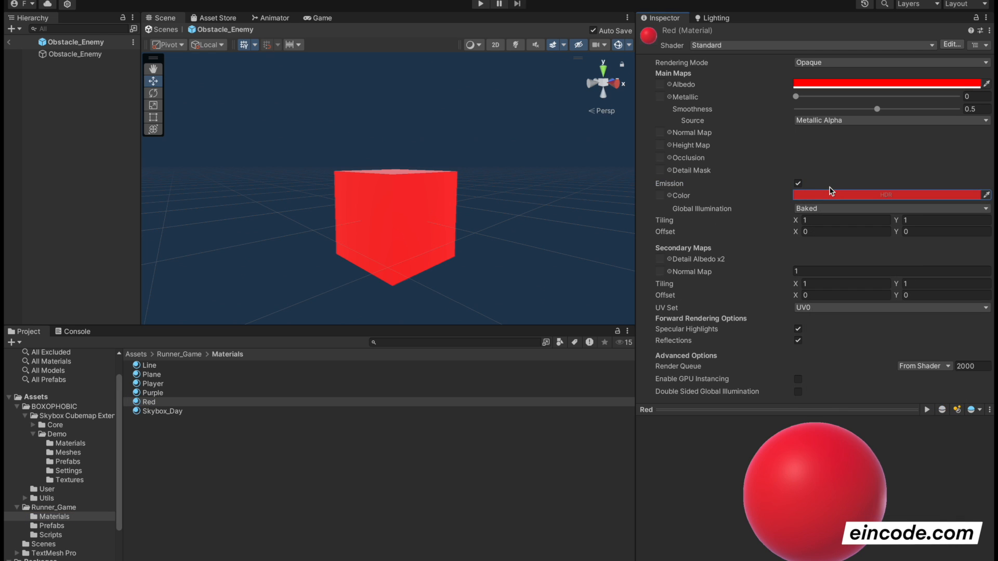
# Raise the HDR intensity of the Red material's emission color to 4.1 and return to the main scene.
pyautogui.click(820, 196)
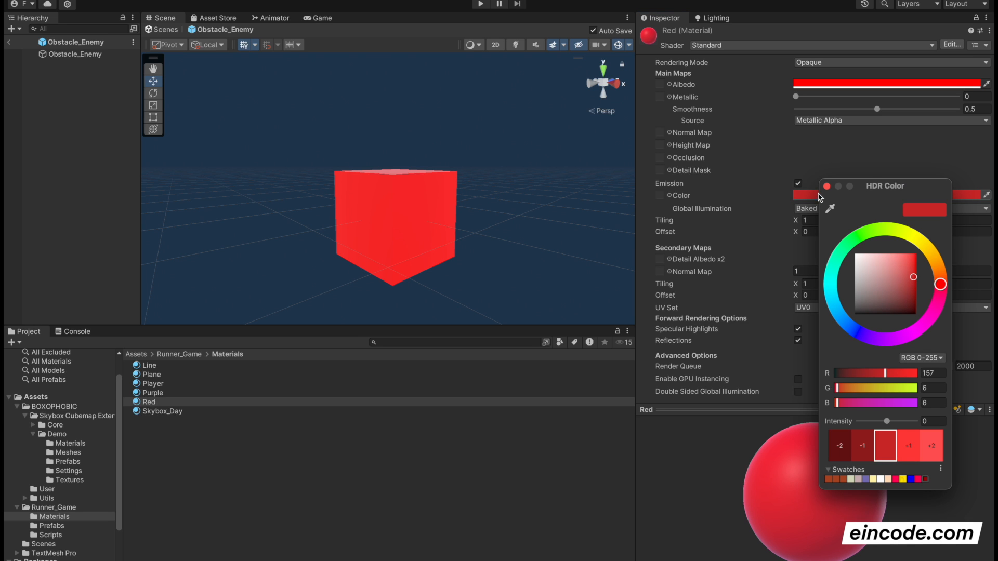
pyautogui.moveTo(888, 422); pyautogui.dragTo(900, 424)
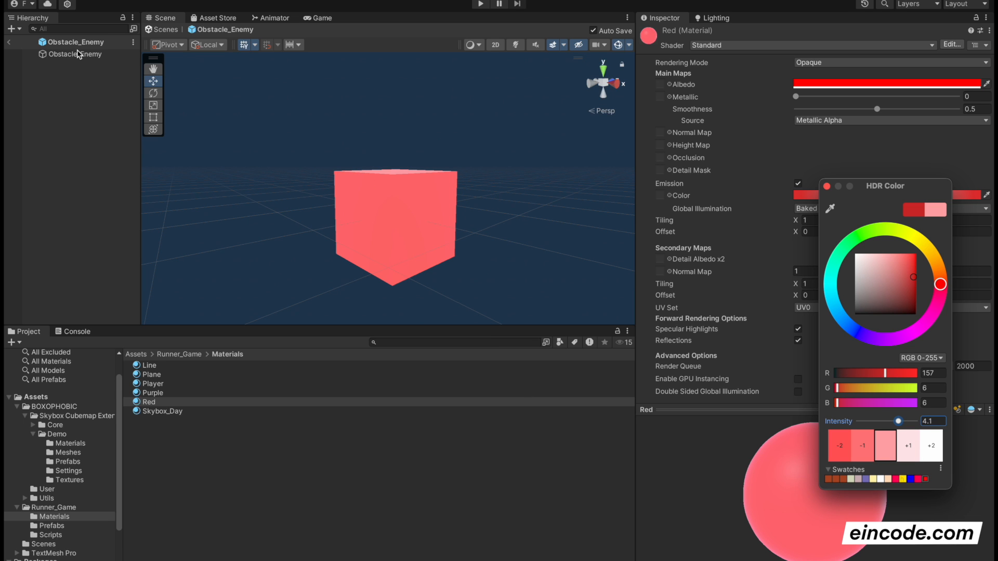
pyautogui.click(9, 42)
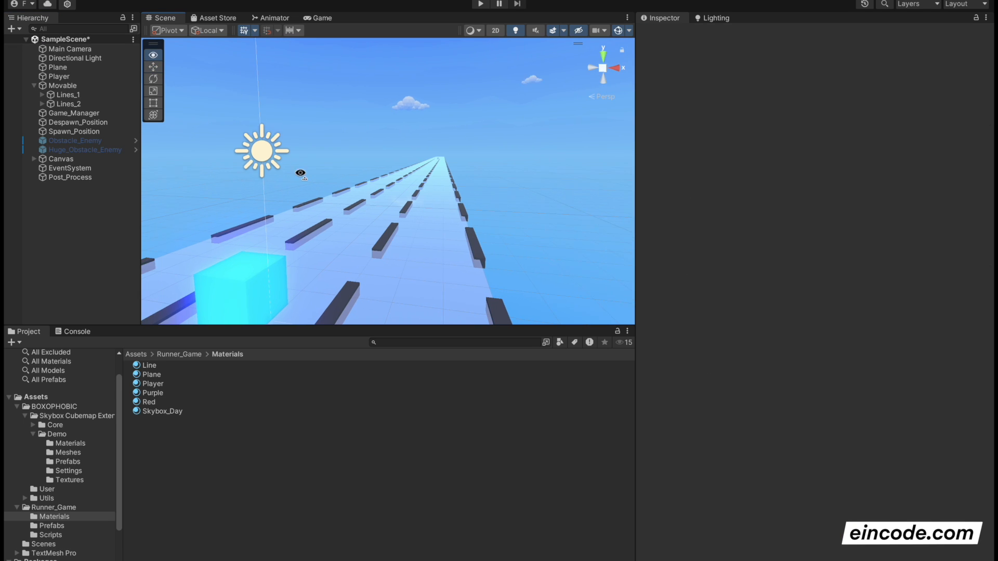
# Place an instance of the Obstacle_Enemy prefab on the track in the scene and frame it.
pyautogui.click(181, 354)
pyautogui.doubleClick(166, 385)
pyautogui.moveTo(183, 376); pyautogui.dragTo(344, 193)
pyautogui.press('f')
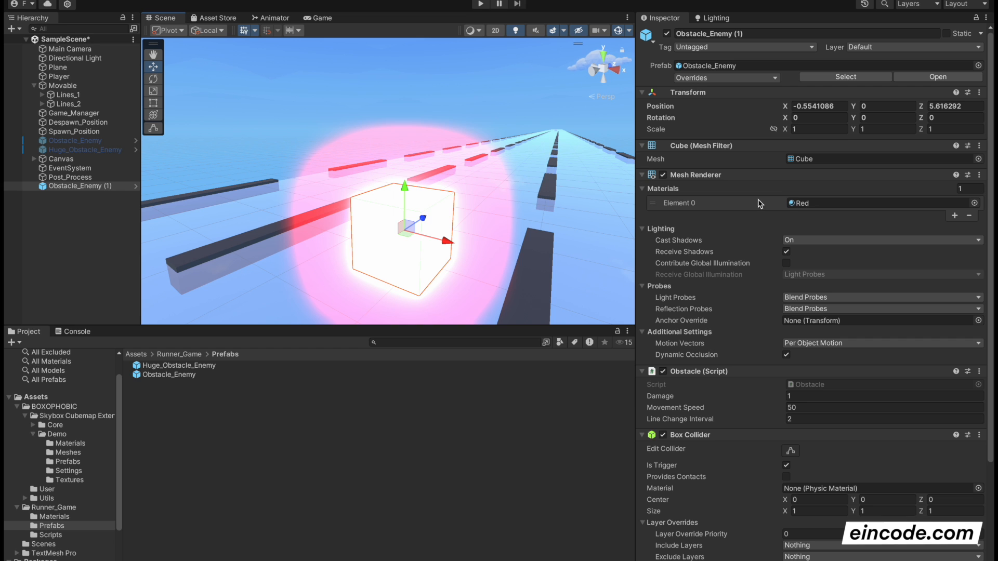
# Lower the HDR intensity of the Red material's emission color to 1.8 and test the look in play mode.
pyautogui.doubleClick(805, 203)
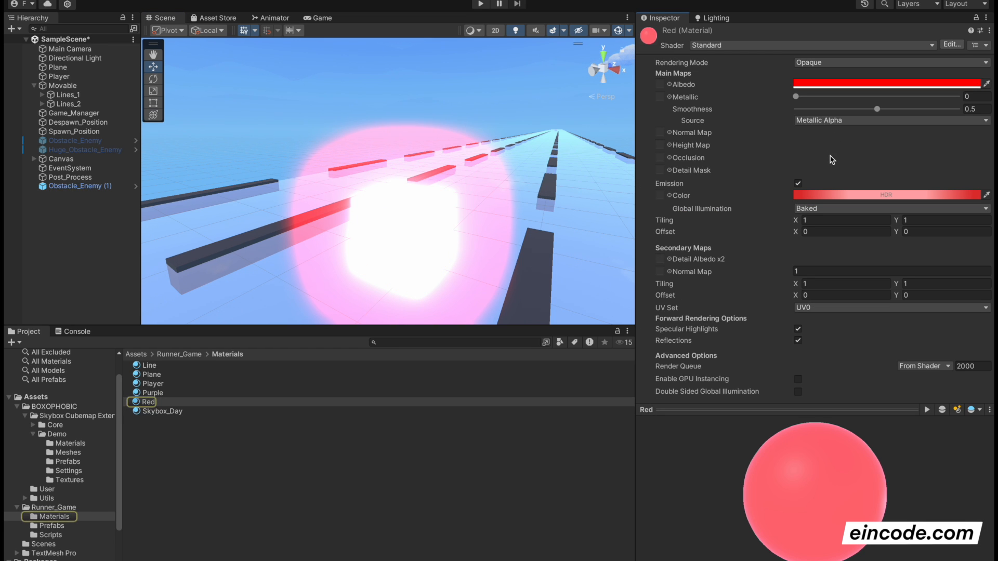
pyautogui.click(835, 196)
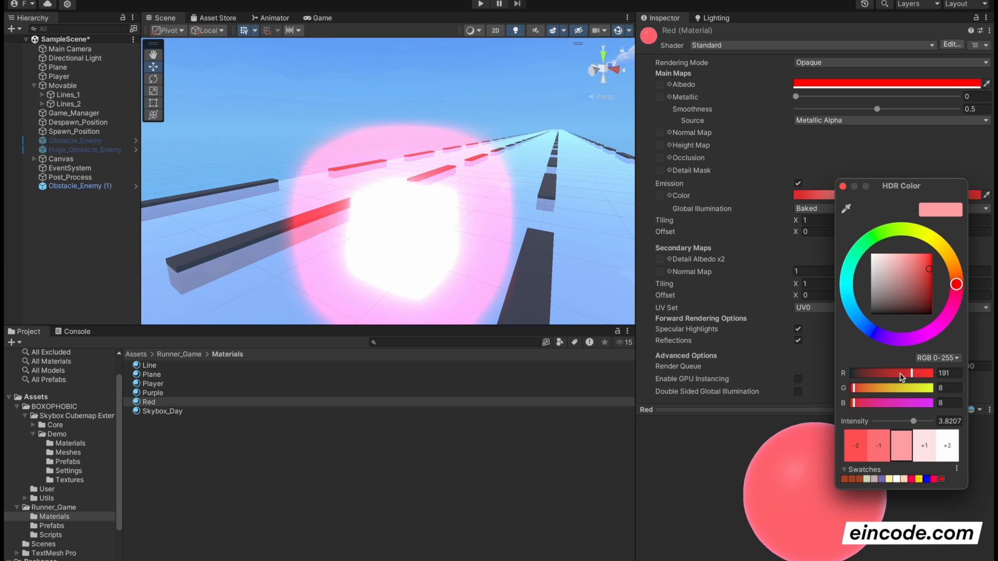
pyautogui.moveTo(908, 422); pyautogui.dragTo(909, 421)
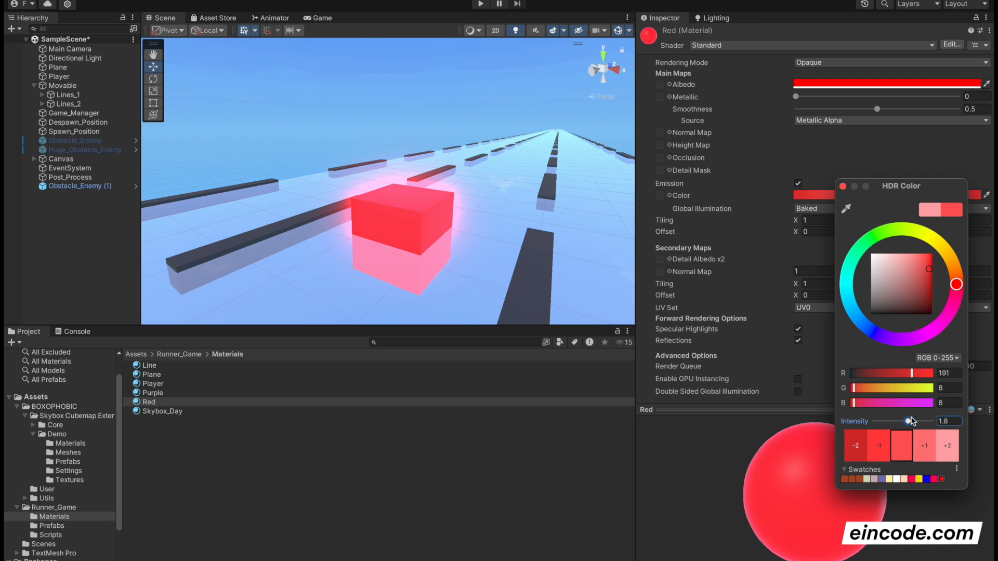
pyautogui.click(794, 143)
pyautogui.click(481, 4)
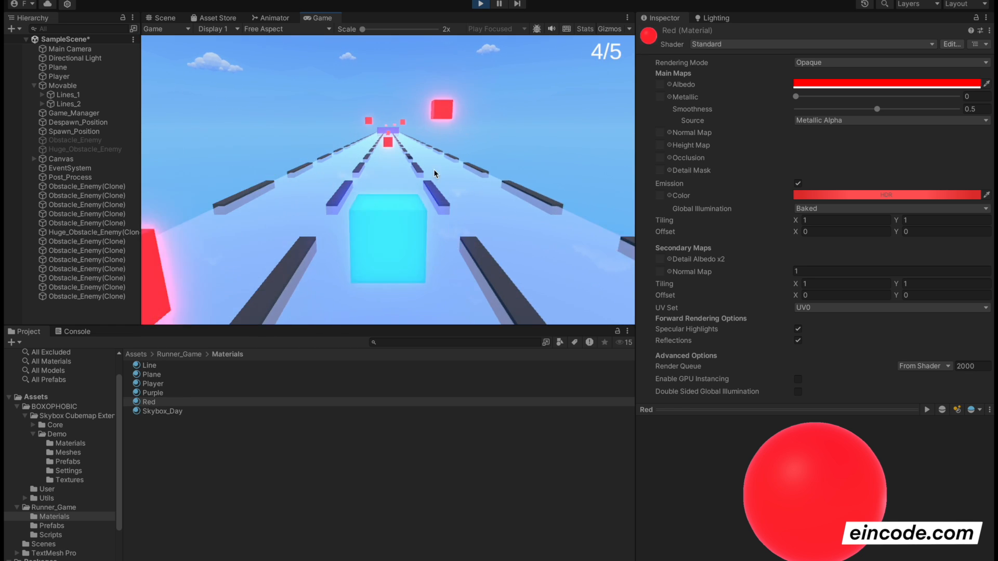
pyautogui.click(481, 5)
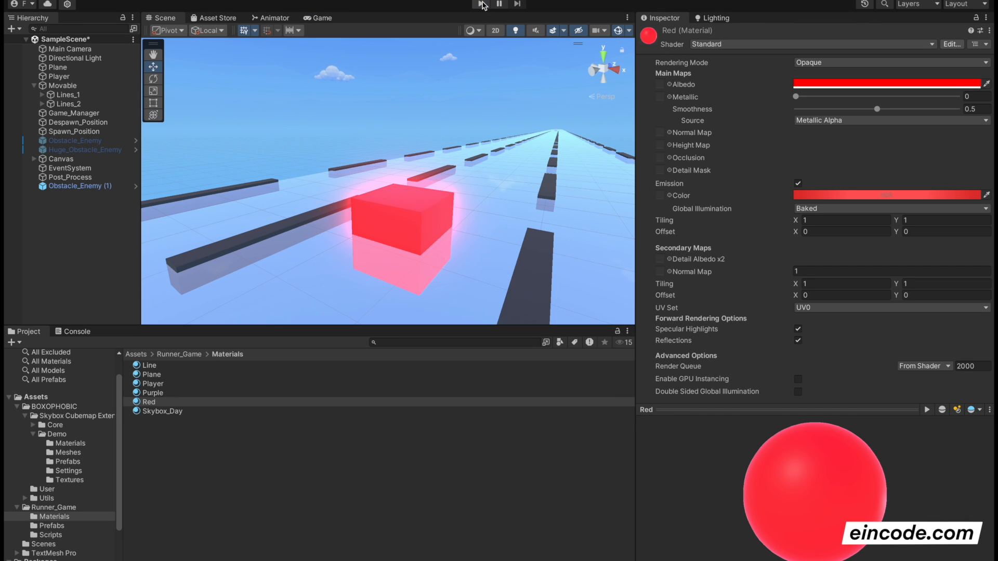
# Place an instance of the Huge_Obstacle_Enemy prefab from the Prefabs folder on the track and frame it.
pyautogui.click(188, 354)
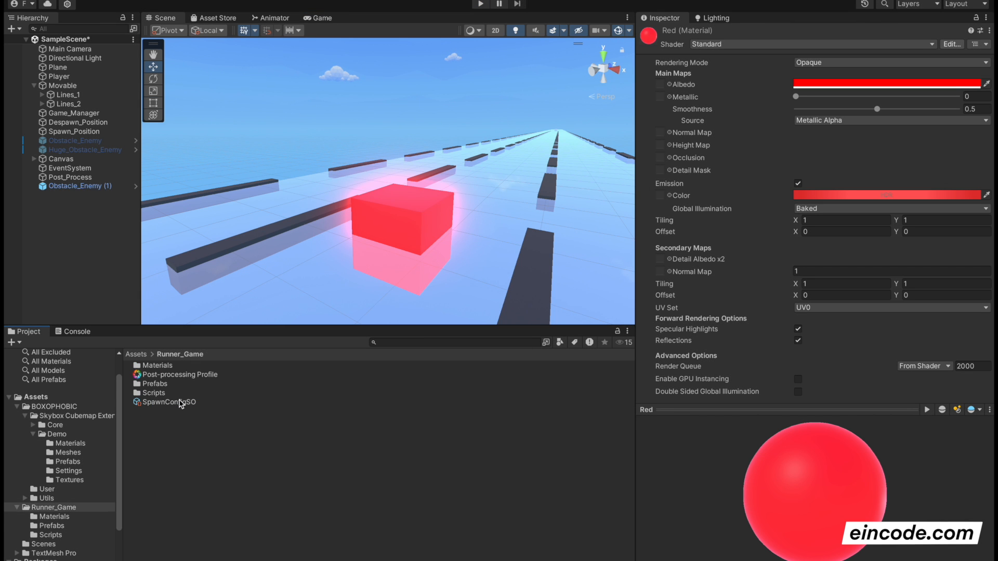
pyautogui.click(169, 385)
pyautogui.doubleClick(169, 386)
pyautogui.moveTo(179, 365); pyautogui.dragTo(456, 179)
pyautogui.moveTo(455, 180); pyautogui.dragTo(479, 165, button='right')
pyautogui.moveTo(478, 165); pyautogui.dragTo(333, 102, button='middle')
pyautogui.moveTo(334, 102); pyautogui.dragTo(385, 123, button='right')
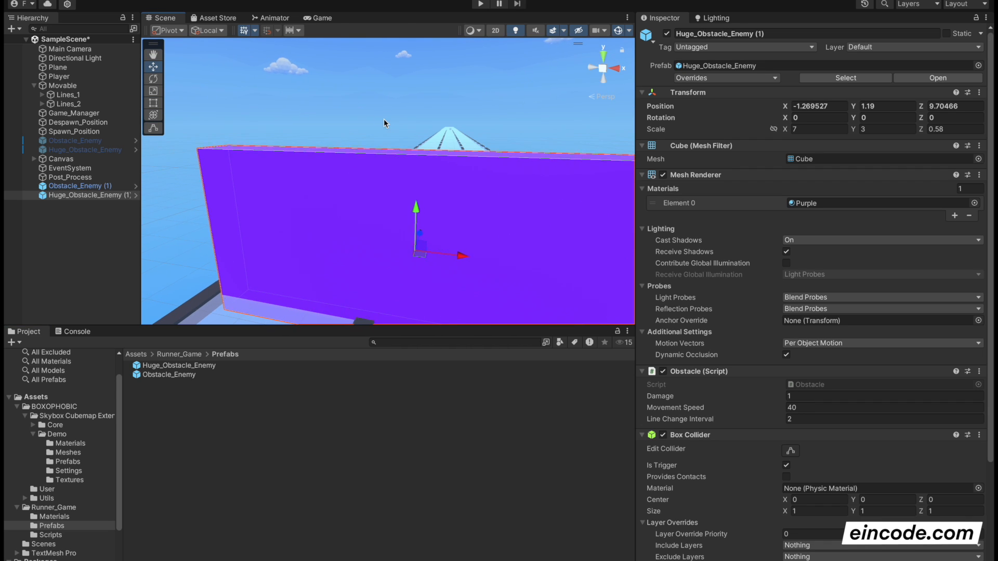
# Open the wall's Purple material, enable emission and sample the wall's purple as its emission color.
pyautogui.doubleClick(814, 204)
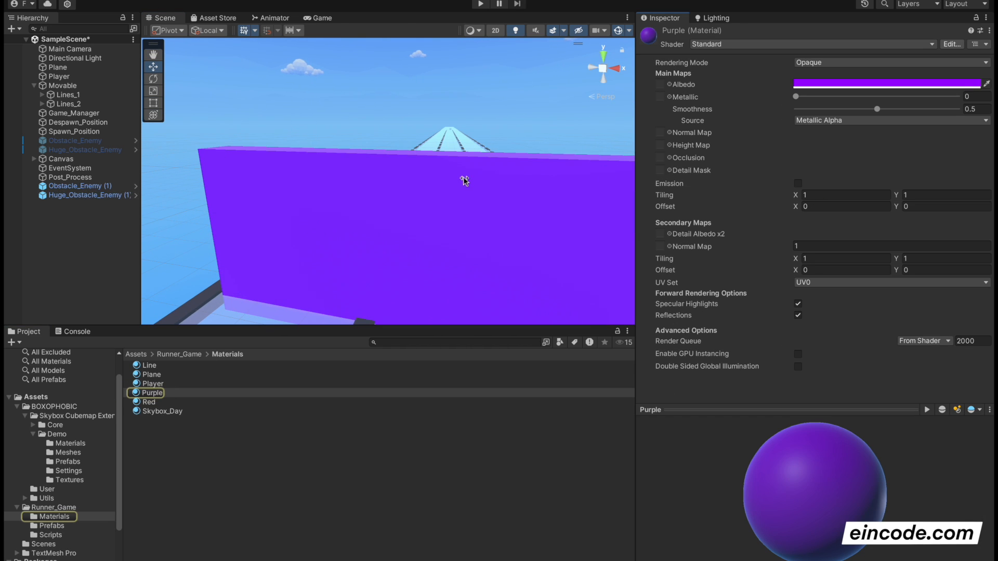
pyautogui.scroll(-5, 460, 179)
pyautogui.click(798, 183)
pyautogui.click(836, 196)
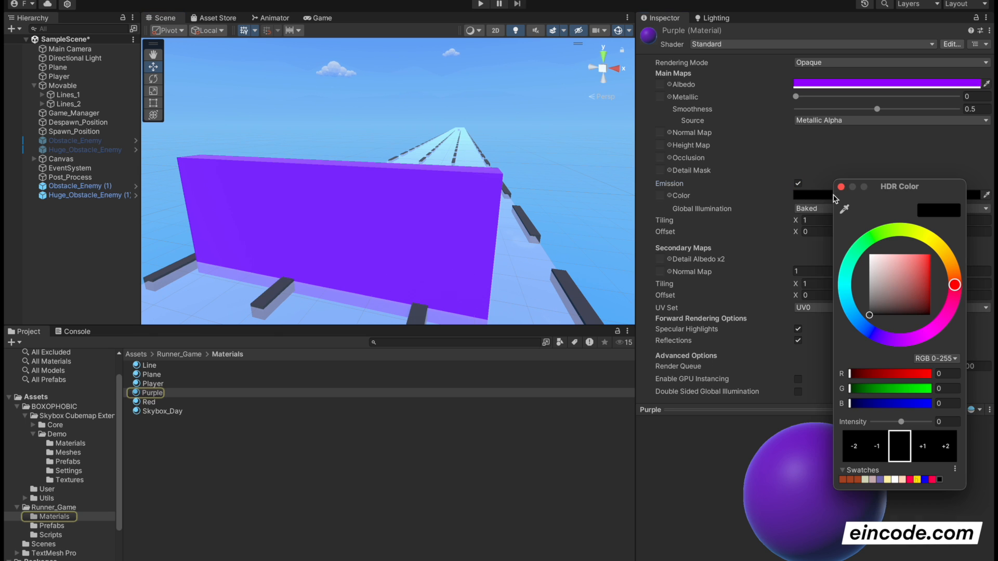
pyautogui.click(845, 210)
pyautogui.click(383, 210)
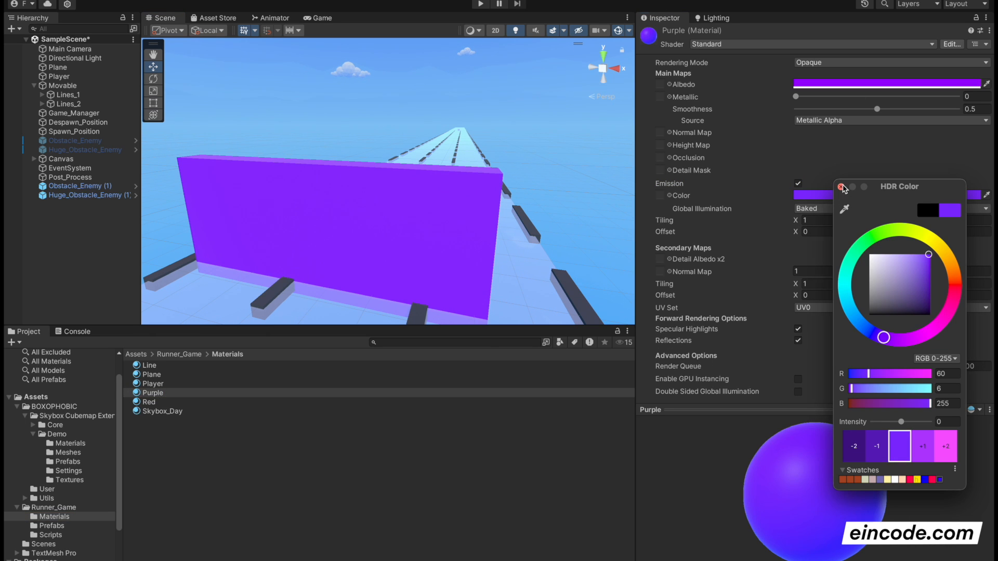
pyautogui.click(841, 186)
# Raise the Purple material's emission intensity to 1.8 and try a magenta emission color of RGB 231, 0, 218.
pyautogui.click(821, 200)
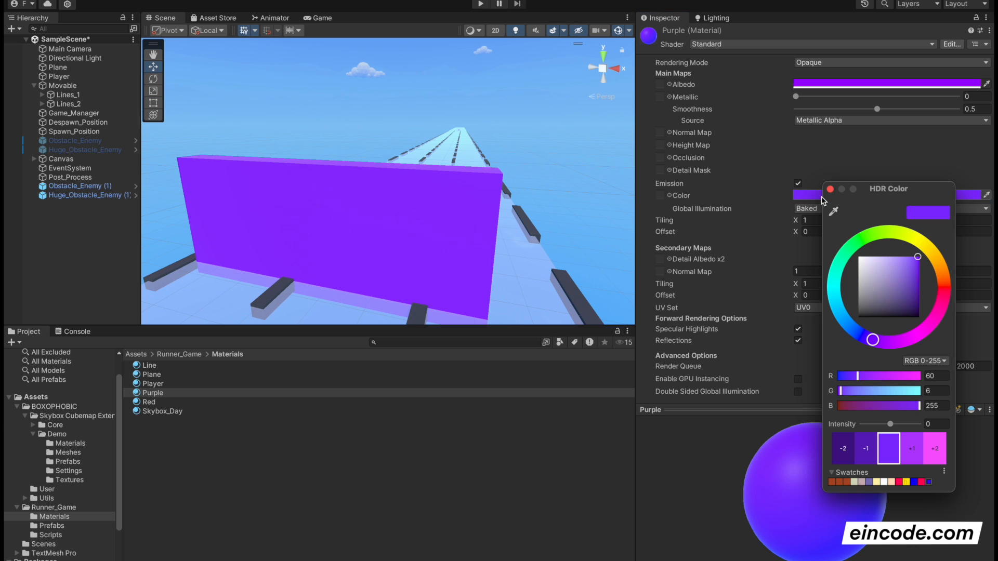
pyautogui.moveTo(891, 424); pyautogui.dragTo(896, 425)
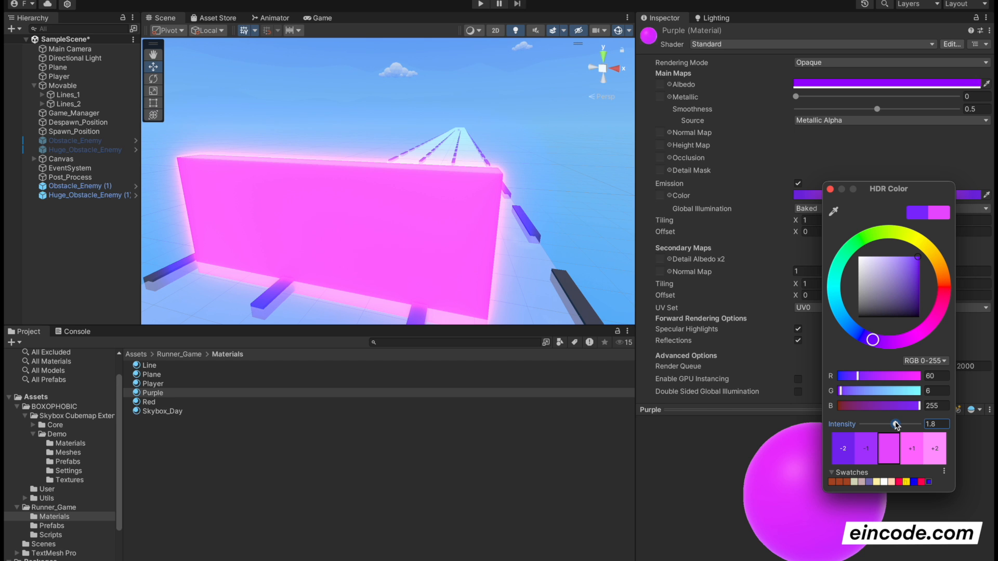
pyautogui.moveTo(877, 337)
pyautogui.mouseDown()
pyautogui.moveTo(859, 333)
pyautogui.moveTo(880, 346)
pyautogui.moveTo(928, 332)
pyautogui.moveTo(878, 354)
pyautogui.mouseUp()
pyautogui.moveTo(907, 267); pyautogui.dragTo(920, 271)
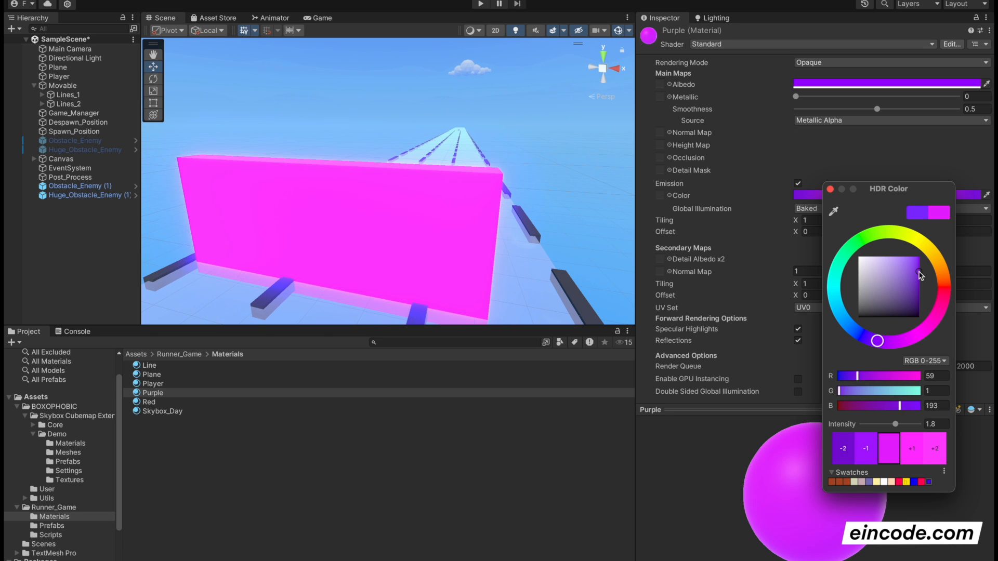
pyautogui.moveTo(936, 281); pyautogui.dragTo(910, 326)
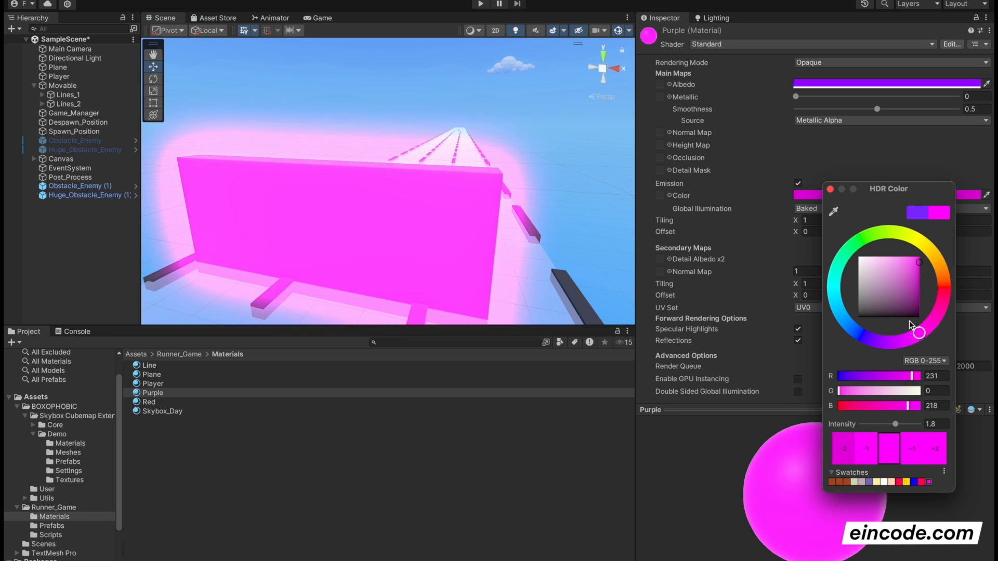
# Try orange and yellow emission colors on the Purple material, ending with RGB 183, 158, 44 at intensity -3.9.
pyautogui.click(942, 288)
pyautogui.moveTo(913, 275); pyautogui.dragTo(914, 269)
pyautogui.click(939, 268)
pyautogui.click(899, 271)
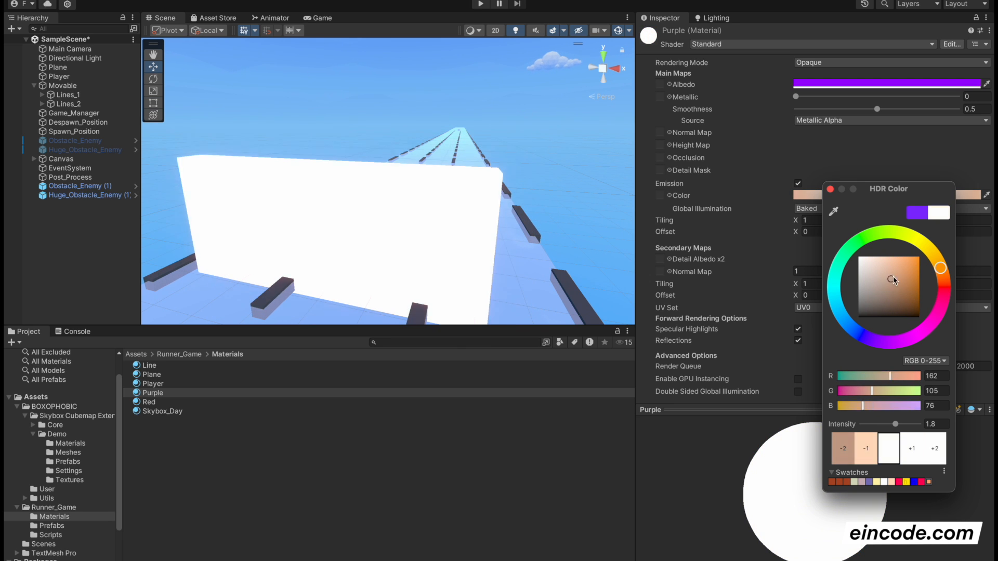
pyautogui.click(926, 245)
pyautogui.click(904, 274)
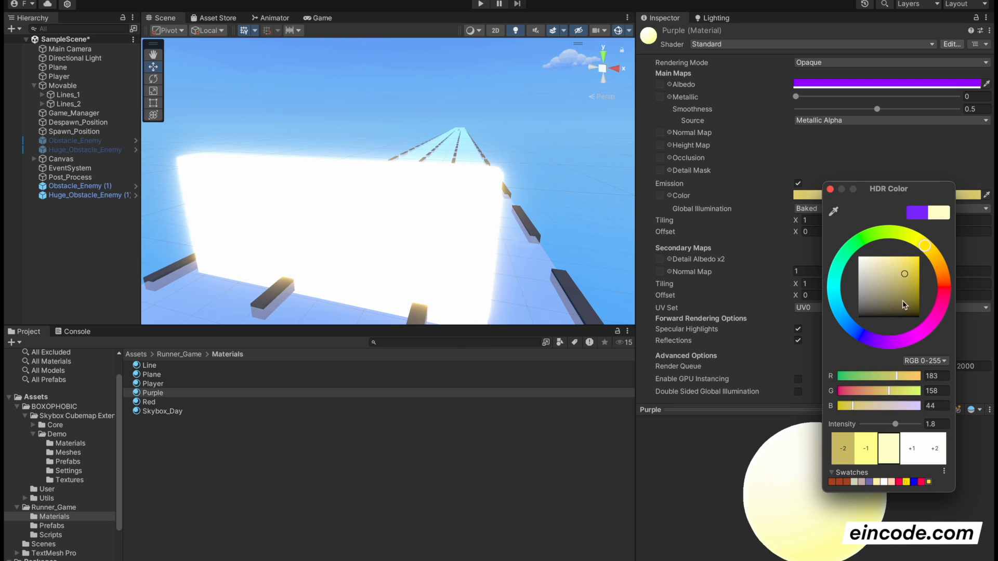
pyautogui.moveTo(895, 425); pyautogui.dragTo(880, 425)
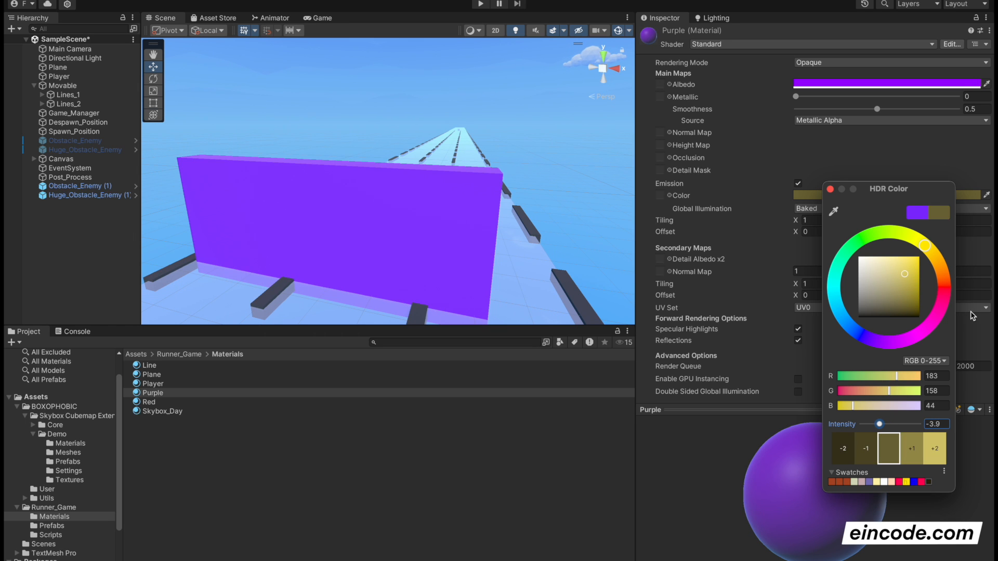
# Try red and pink emission hues on the Purple material, ending with RGB 173, 10, 186 at intensity -1.8.
pyautogui.click(943, 294)
pyautogui.moveTo(889, 425); pyautogui.dragTo(902, 423)
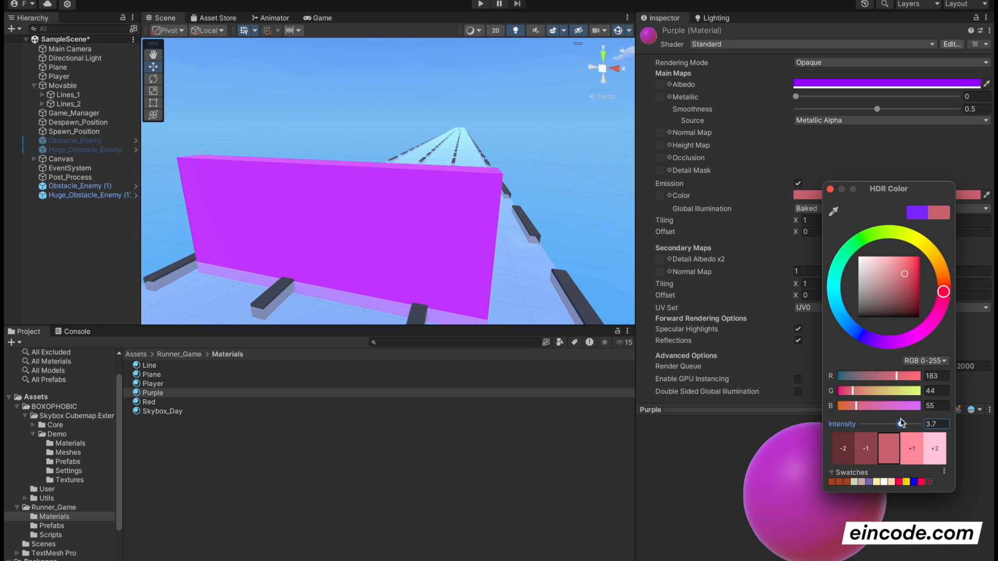
pyautogui.moveTo(904, 289); pyautogui.dragTo(927, 276)
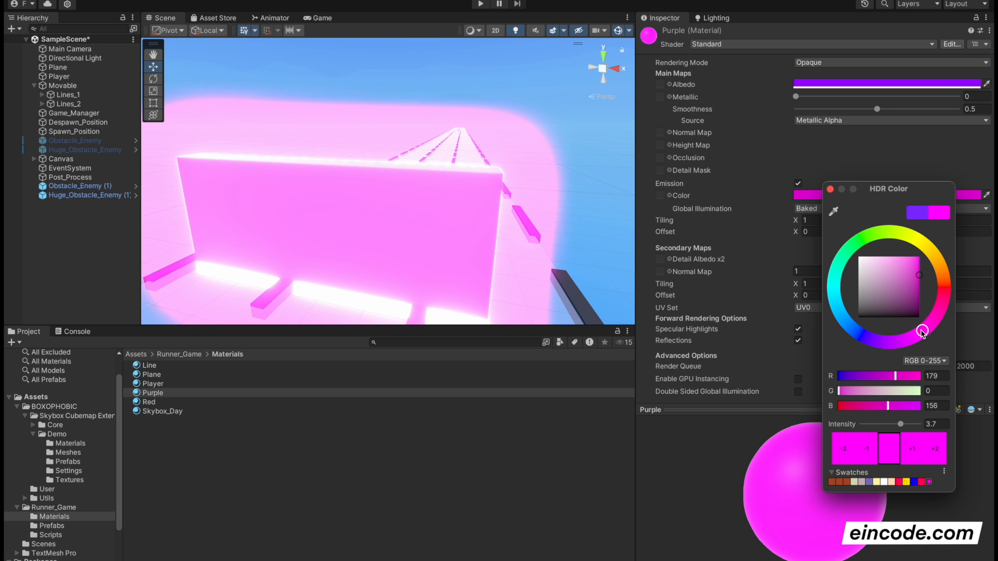
pyautogui.moveTo(900, 424); pyautogui.dragTo(885, 424)
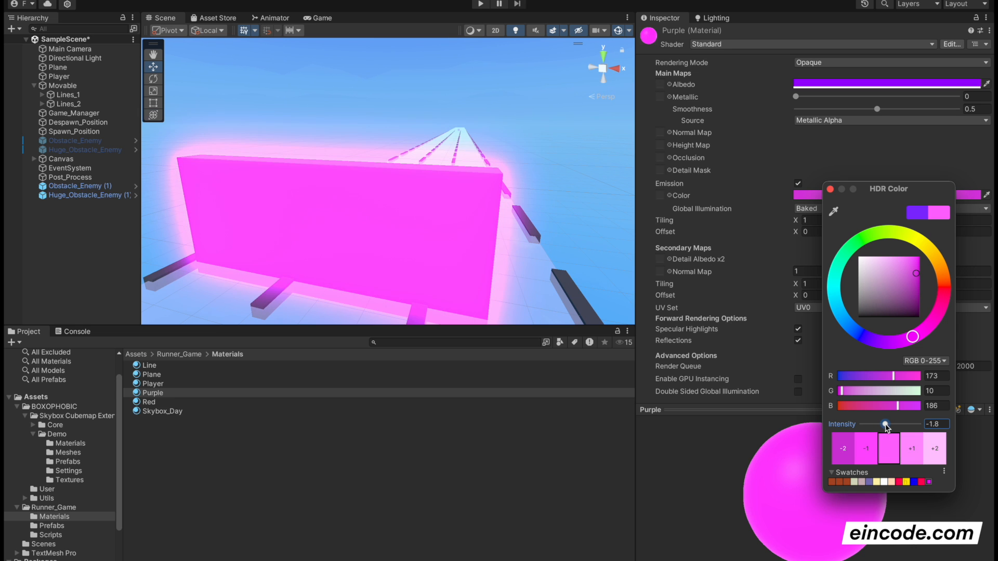
# Try a dark violet emission color of RGB 9, 4, 44 at intensity -1.4 and test it in play mode.
pyautogui.click(912, 308)
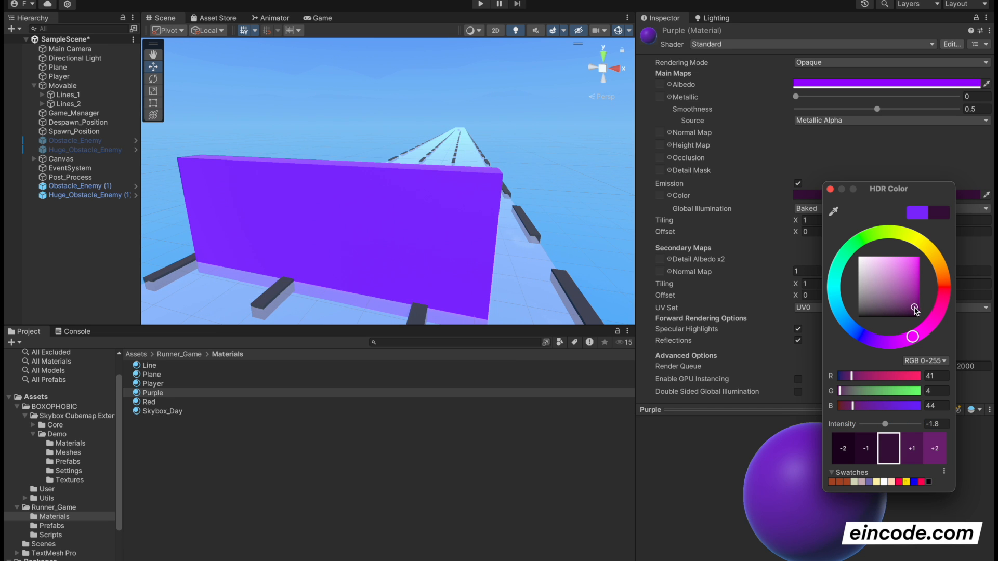
pyautogui.moveTo(889, 426); pyautogui.dragTo(908, 424)
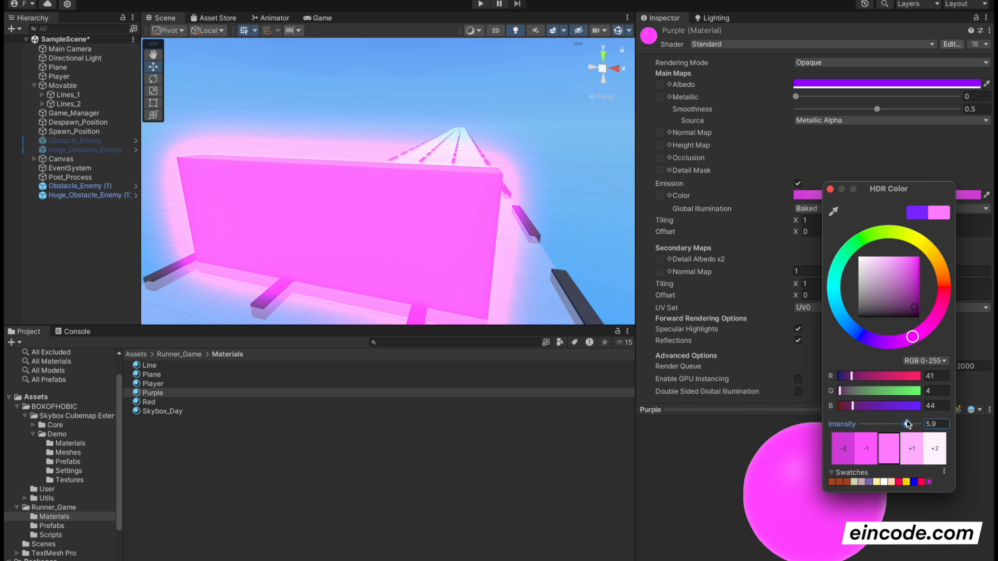
pyautogui.moveTo(891, 340); pyautogui.dragTo(869, 339)
pyautogui.moveTo(896, 424); pyautogui.dragTo(887, 425)
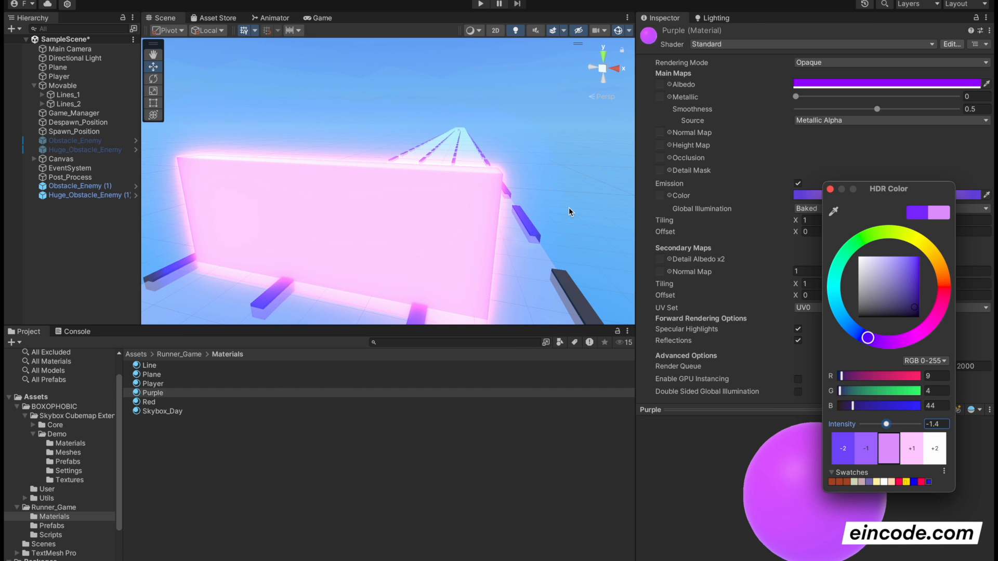
pyautogui.click(487, 5)
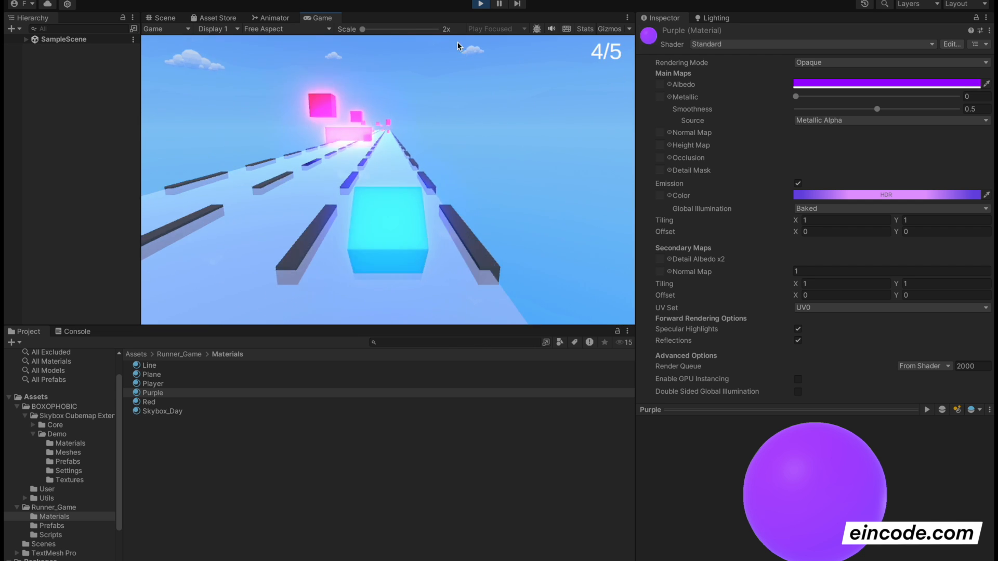
pyautogui.click(480, 5)
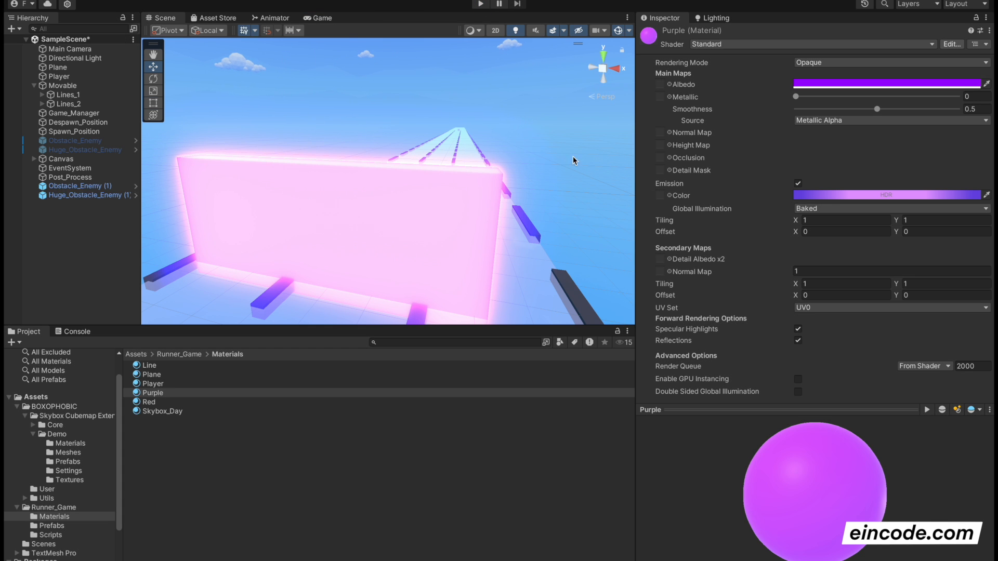
# Try an amber emission color of RGB 219, 149, 24 at intensity 3.1 on the Purple material.
pyautogui.click(829, 196)
pyautogui.click(938, 249)
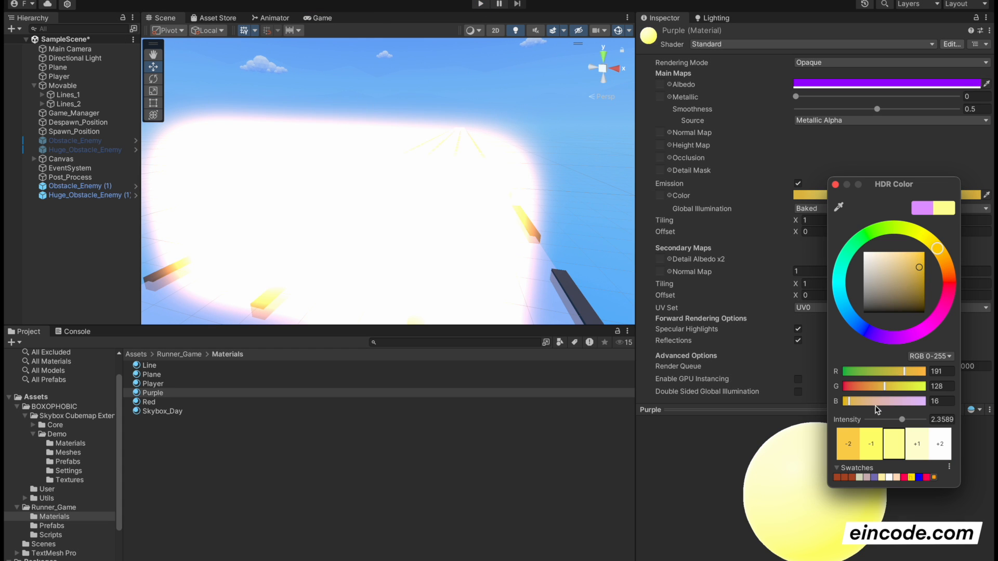
pyautogui.moveTo(889, 419); pyautogui.dragTo(886, 421)
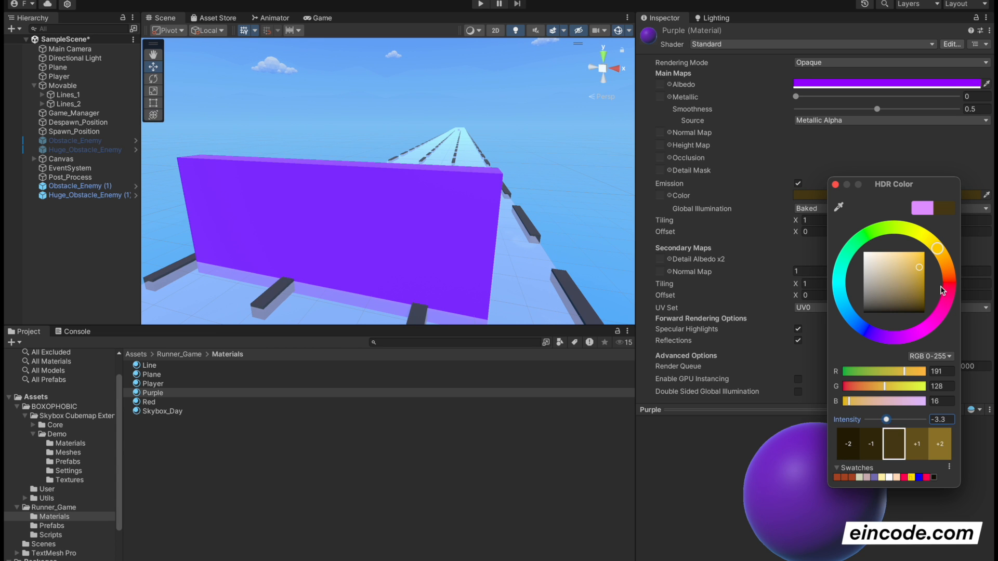
pyautogui.moveTo(892, 424)
pyautogui.mouseDown()
pyautogui.moveTo(916, 423)
pyautogui.moveTo(885, 424)
pyautogui.moveTo(905, 421)
pyautogui.mouseUp()
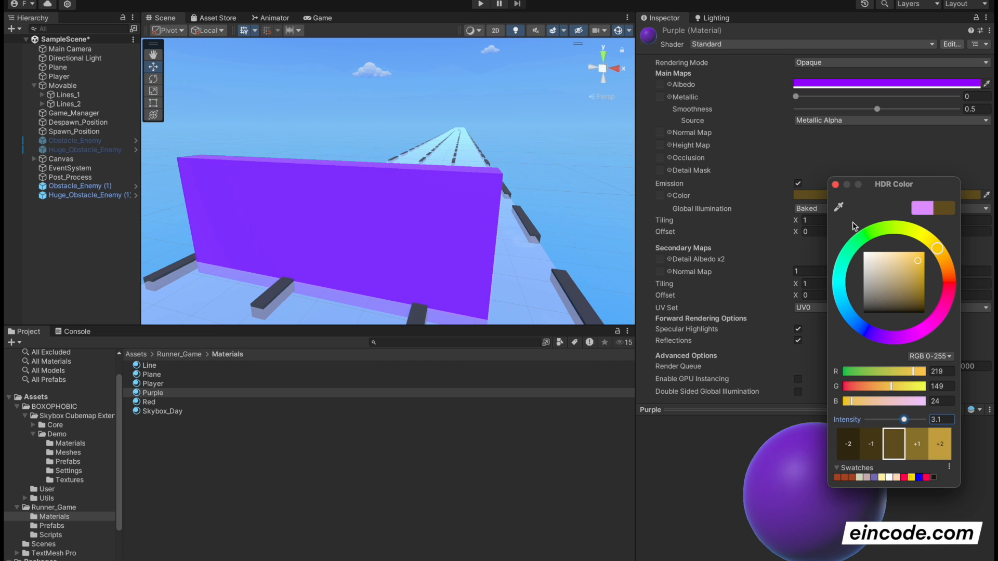
pyautogui.click(835, 184)
# Turn off emission on the Purple material and change its albedo color to orange FF9700.
pyautogui.click(797, 184)
pyautogui.click(813, 84)
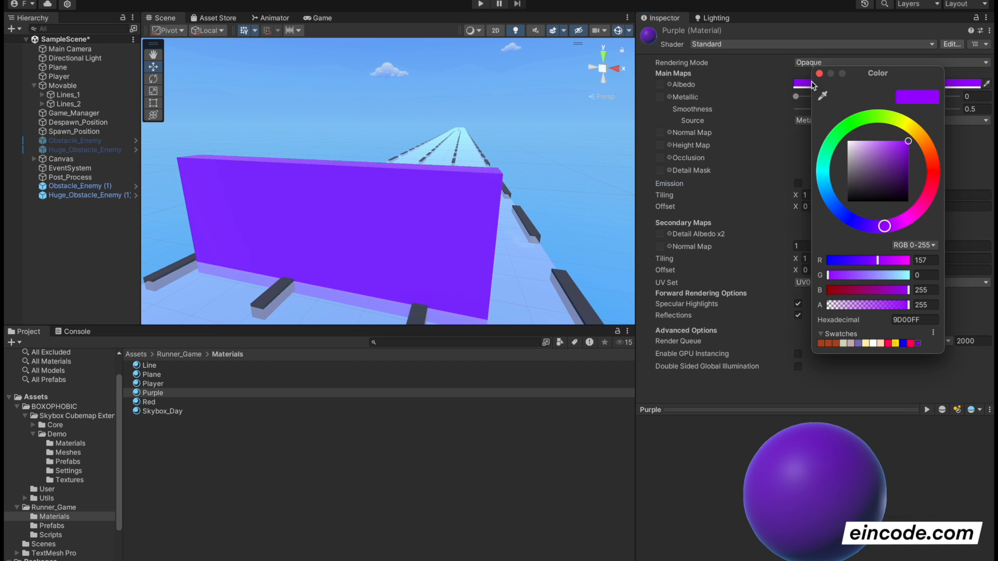
pyautogui.moveTo(928, 164)
pyautogui.mouseDown()
pyautogui.moveTo(923, 135)
pyautogui.moveTo(934, 165)
pyautogui.moveTo(927, 141)
pyautogui.moveTo(922, 215)
pyautogui.moveTo(933, 152)
pyautogui.moveTo(918, 130)
pyautogui.moveTo(925, 135)
pyautogui.mouseUp()
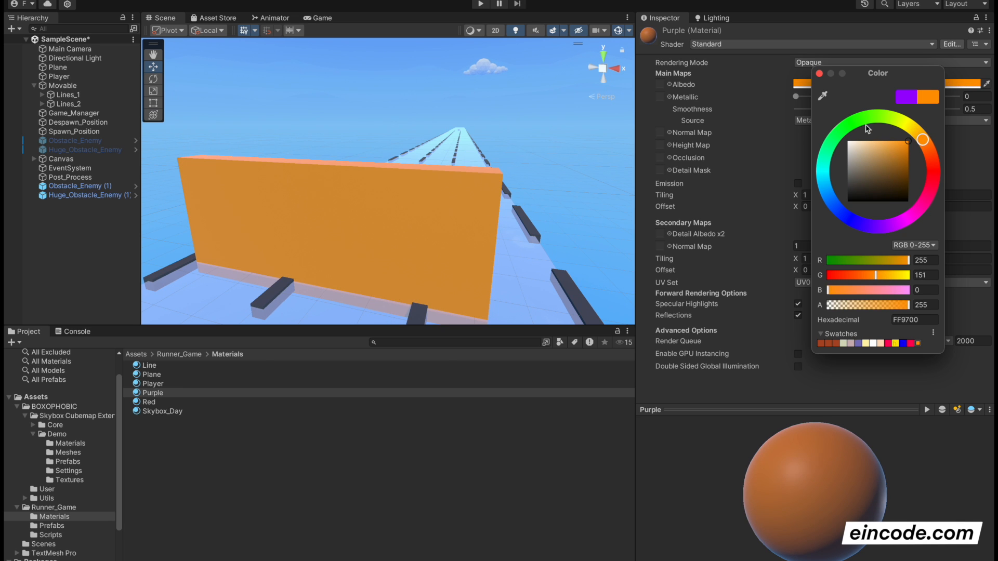
pyautogui.click(819, 73)
# Re-enable emission on the Purple material and sample the wall's orange as the emission color.
pyautogui.click(798, 184)
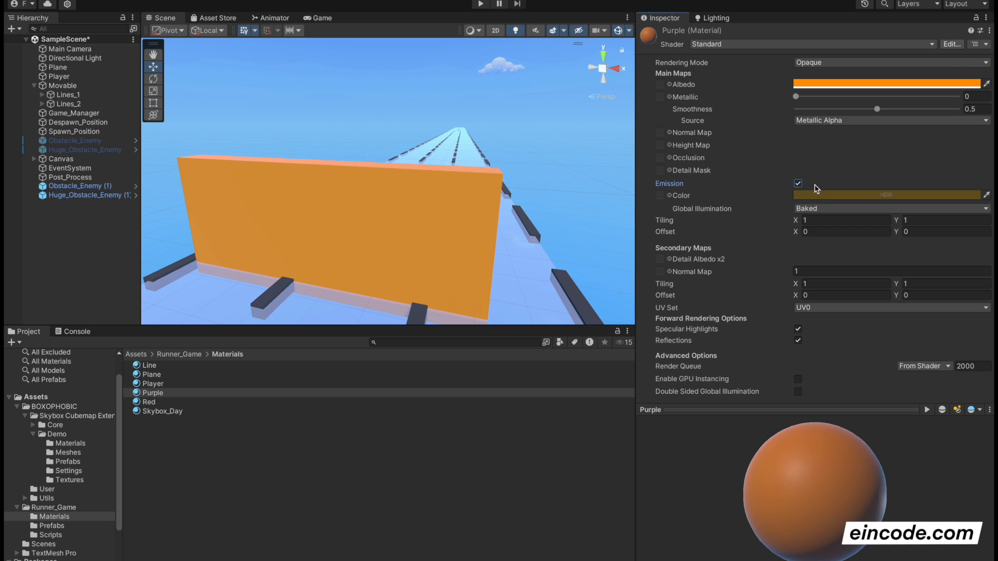
pyautogui.click(828, 196)
pyautogui.click(839, 209)
pyautogui.click(430, 225)
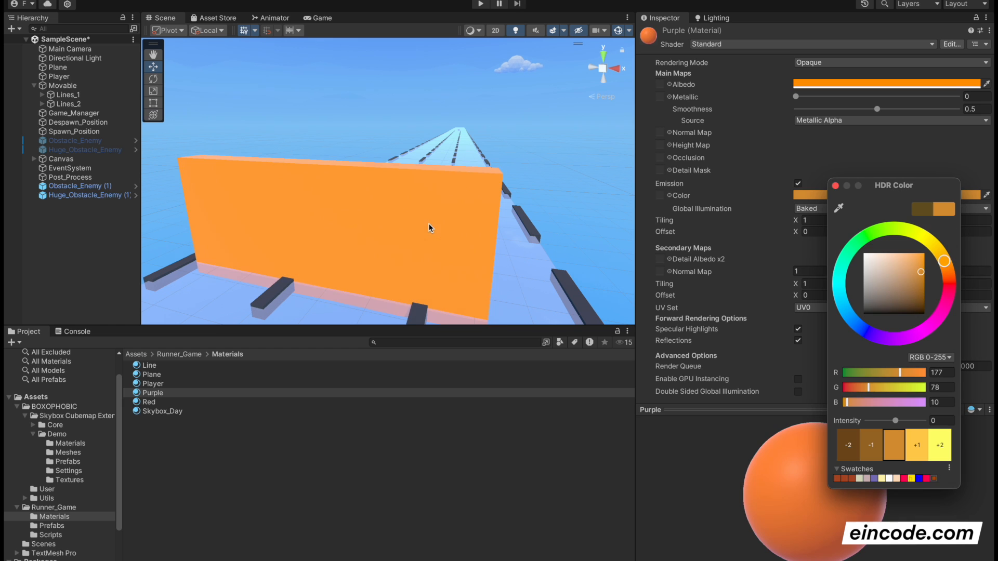
pyautogui.click(835, 186)
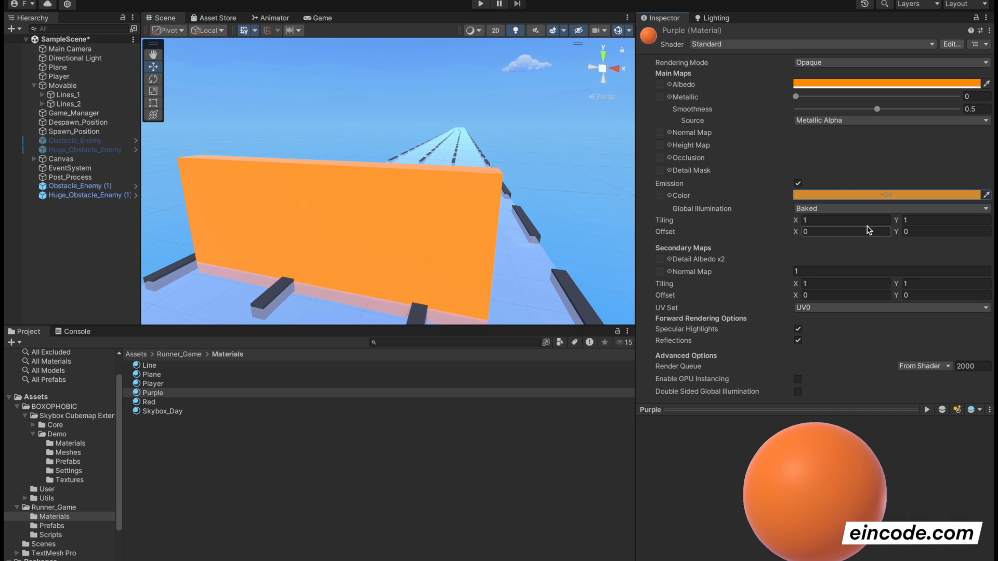
# Raise the HDR intensity of the Purple material's orange emission to 1.8 and test the game in play mode.
pyautogui.click(828, 196)
pyautogui.moveTo(895, 422); pyautogui.dragTo(901, 424)
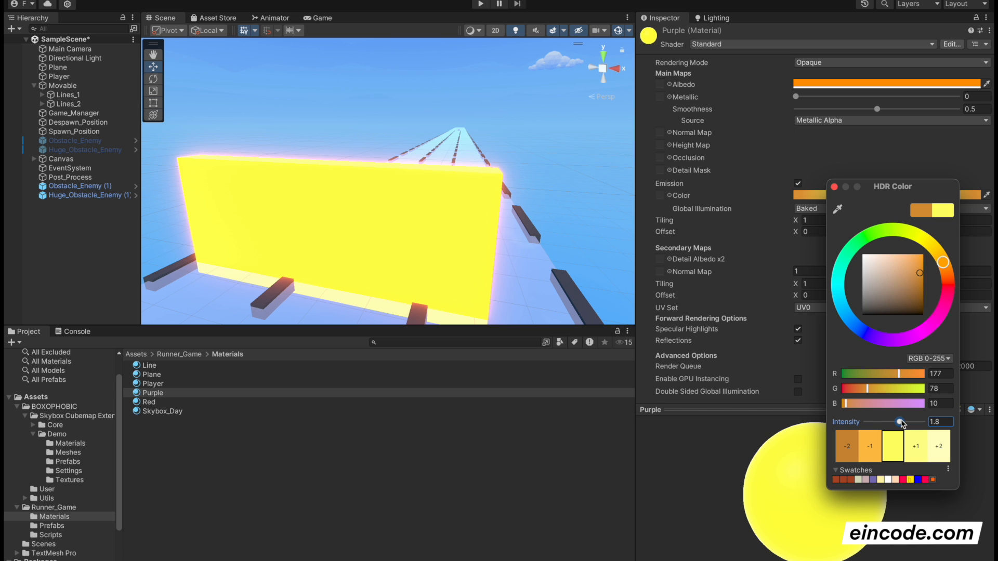
pyautogui.click(480, 4)
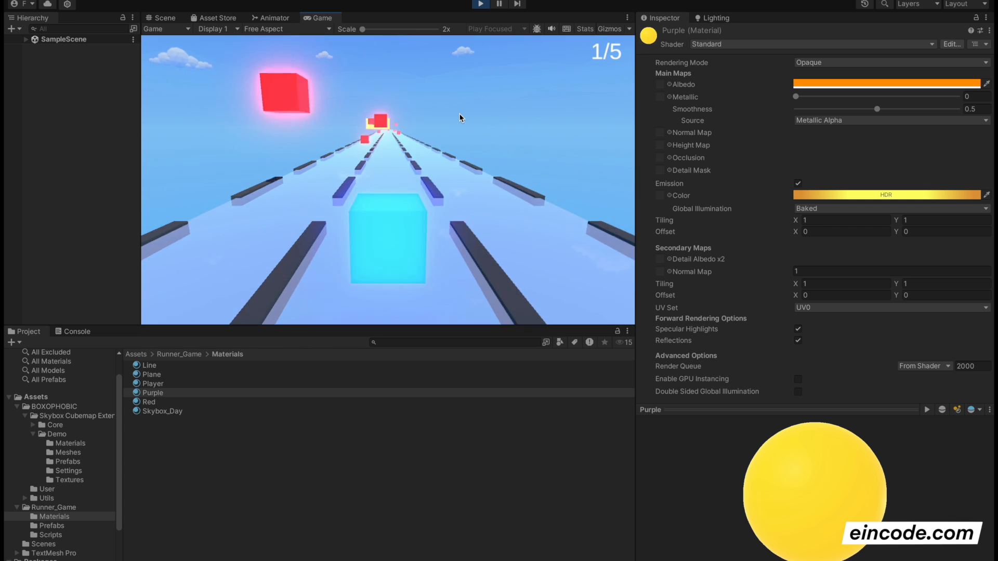
# Set the Directional Light's intensity to 0 and test the game in play mode.
pyautogui.click(481, 4)
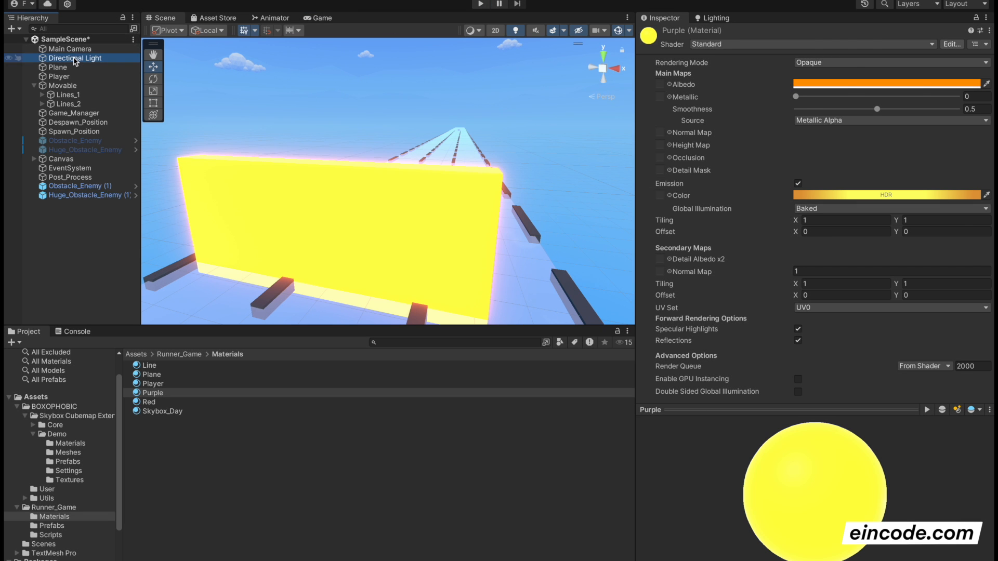
pyautogui.moveTo(325, 154); pyautogui.dragTo(296, 174, button='right')
pyautogui.press('s')
pyautogui.press('w')
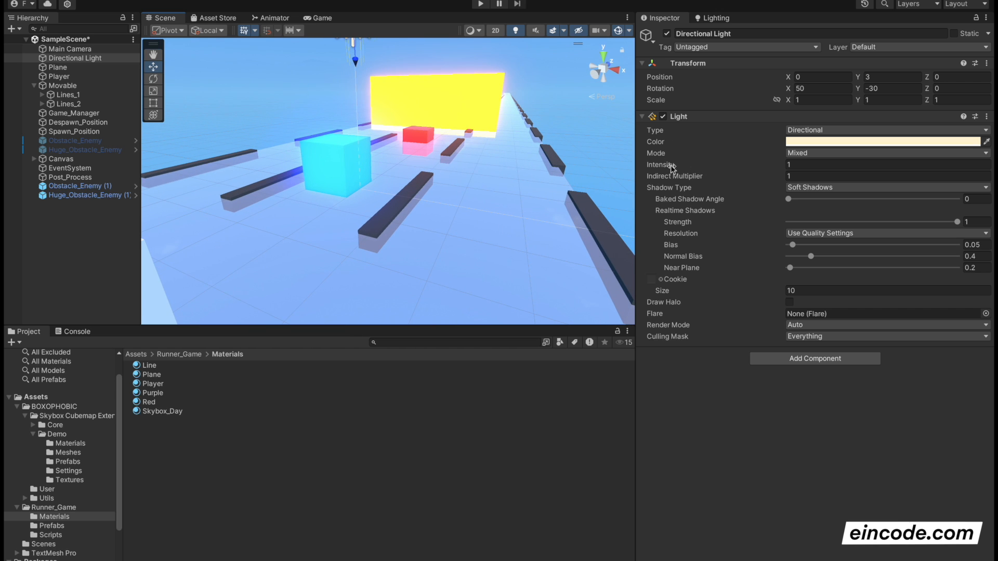
pyautogui.moveTo(671, 168); pyautogui.dragTo(516, 153)
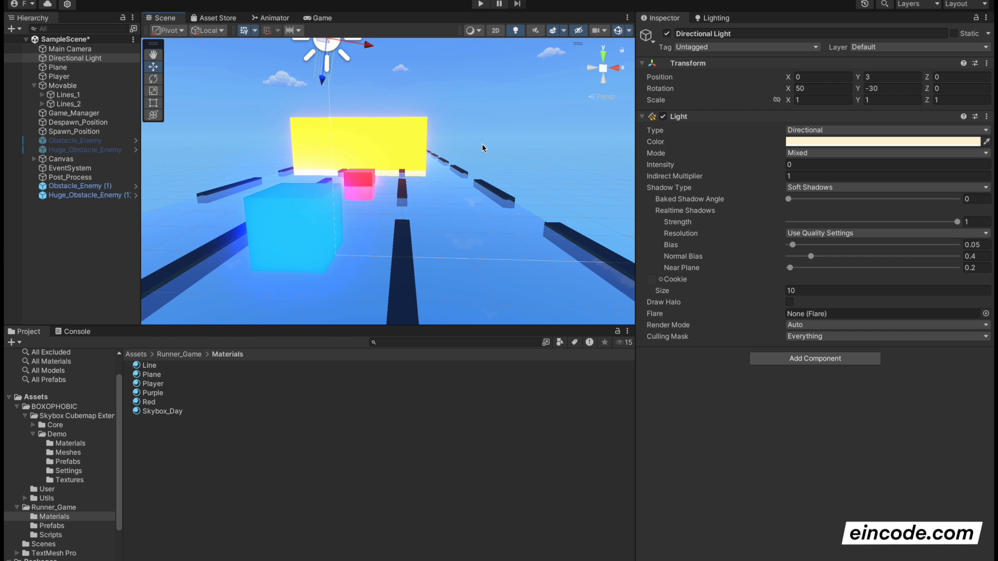
pyautogui.click(481, 4)
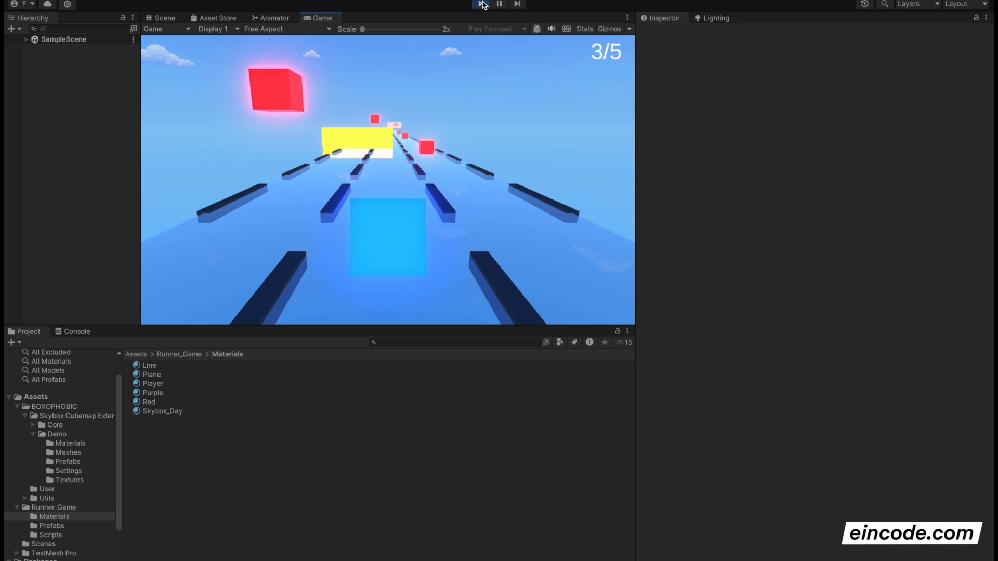
pyautogui.click(482, 4)
# Try an environment lighting Intensity Multiplier of about 3.06 and reset it to 1.
pyautogui.scroll(-5, 412, 155)
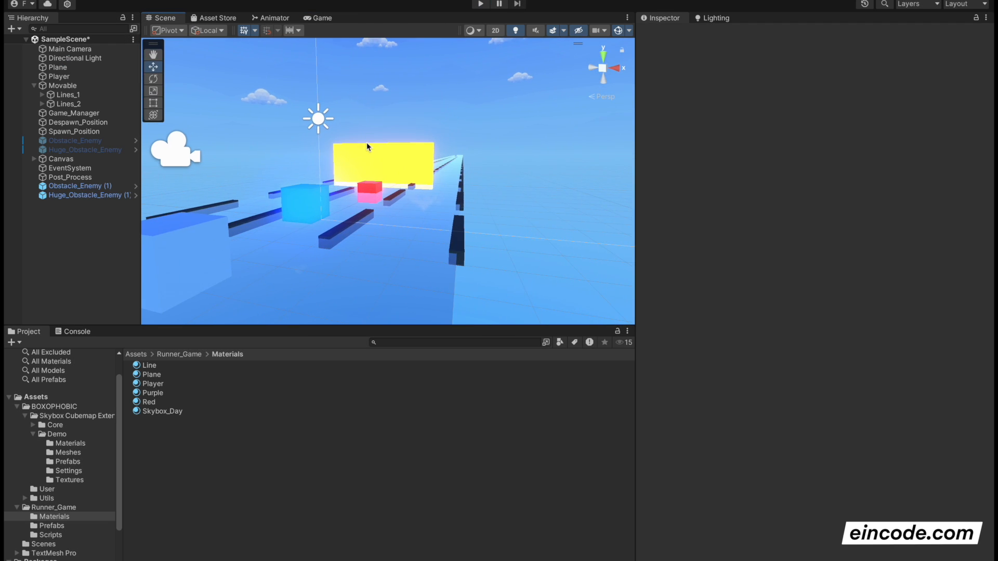
pyautogui.click(716, 18)
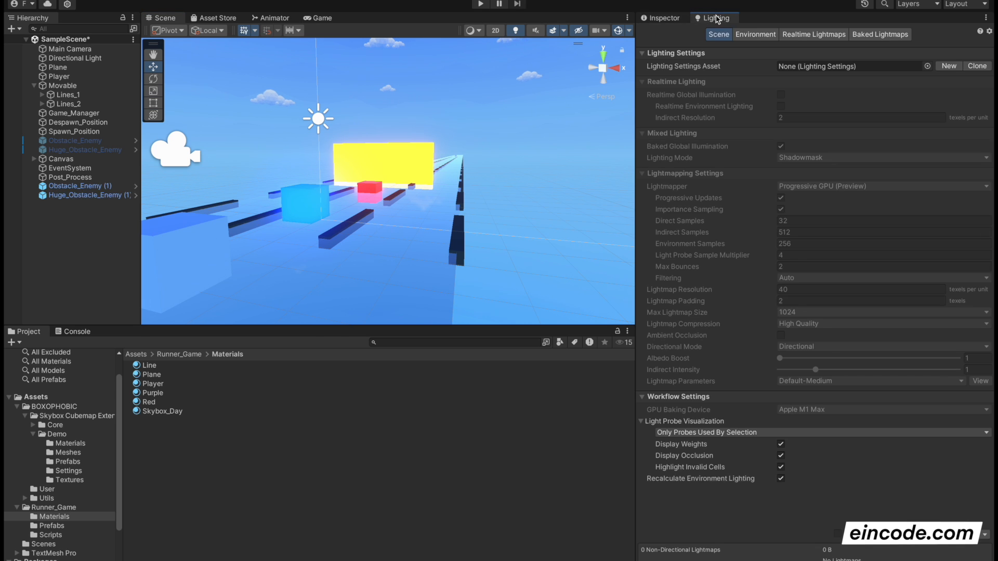
pyautogui.click(752, 36)
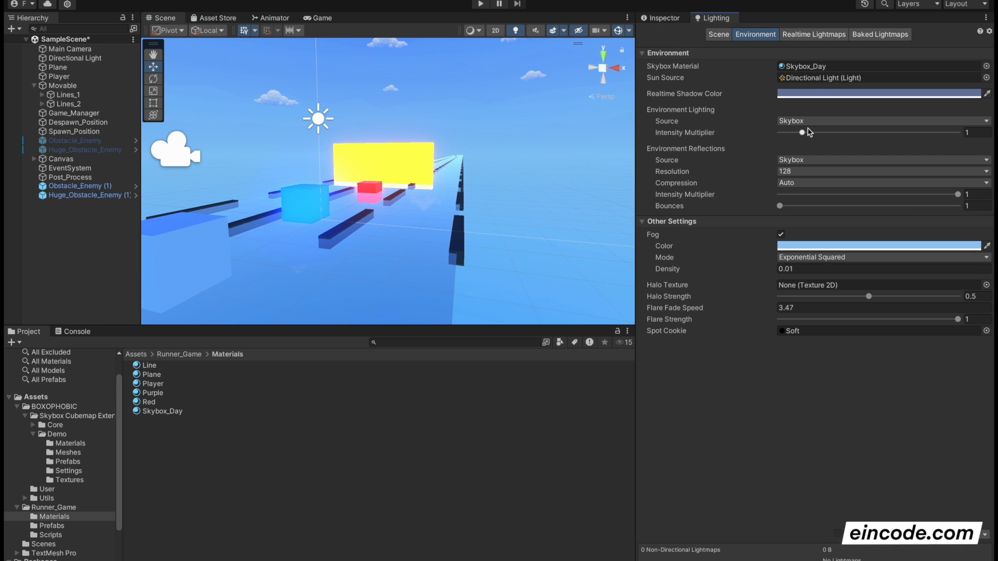
pyautogui.moveTo(803, 133); pyautogui.dragTo(850, 143)
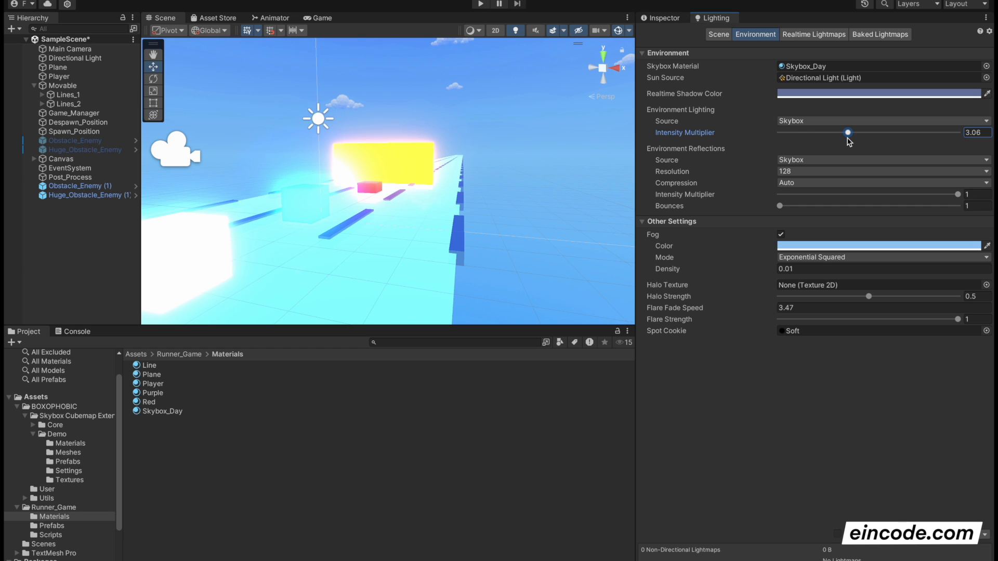
pyautogui.write('1')
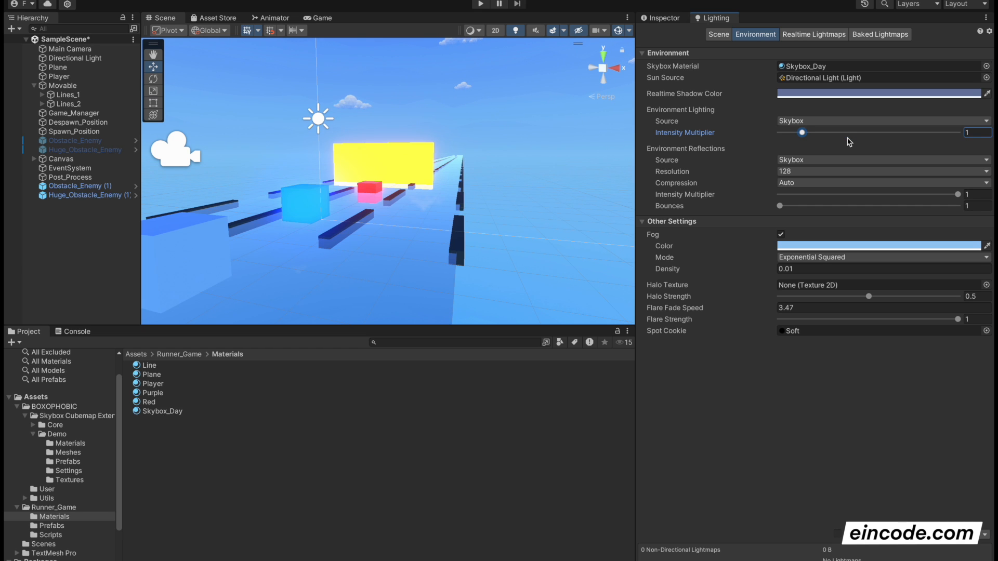
# Open the Skybox_Day material from the environment settings and lower its Cubemap Exposure to 0.
pyautogui.click(808, 71)
pyautogui.click(660, 19)
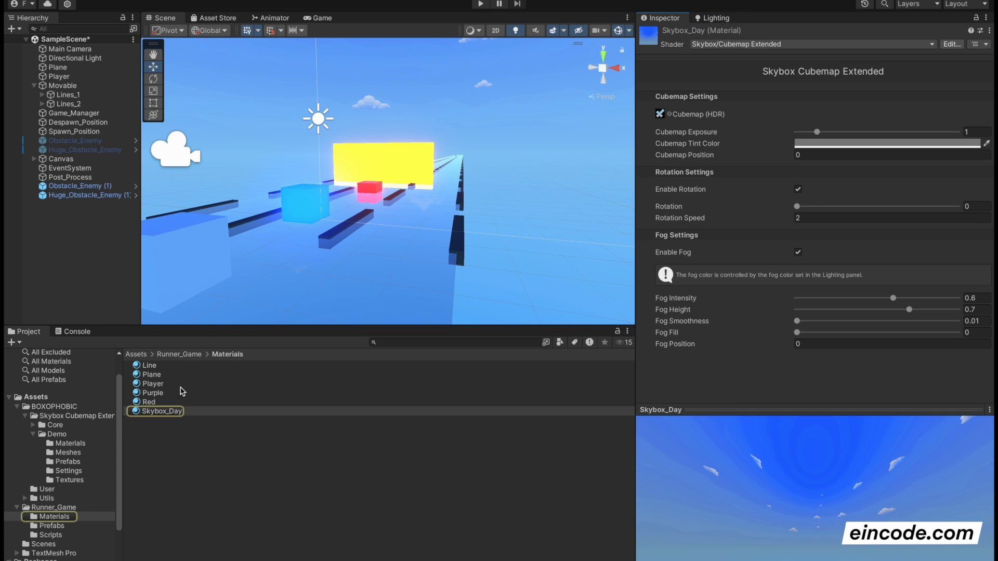
pyautogui.click(167, 413)
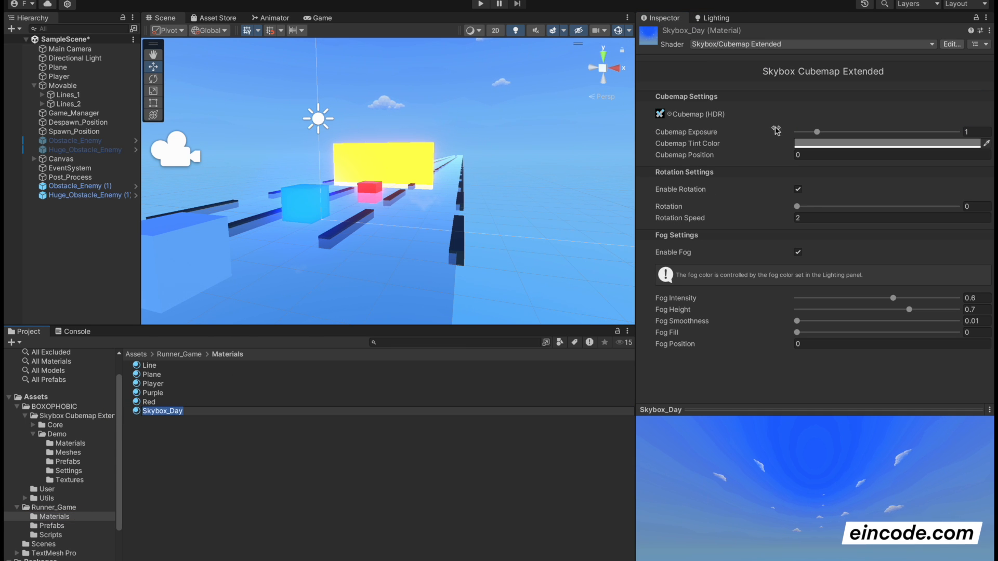
pyautogui.moveTo(816, 133); pyautogui.dragTo(797, 134)
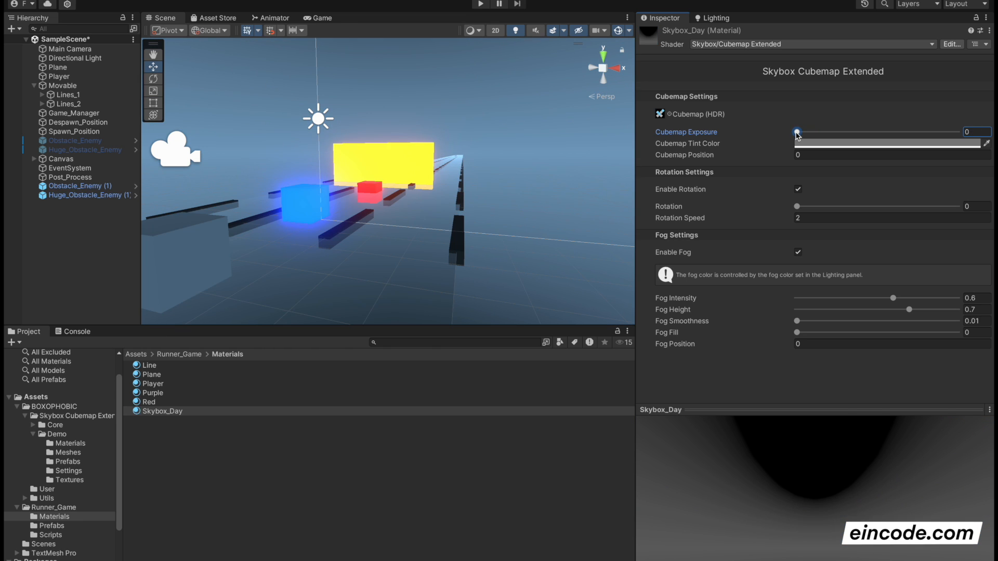
pyautogui.press('a')
pyautogui.moveTo(474, 193); pyautogui.dragTo(535, 188, button='right')
# Set the Skybox_Day material's Cubemap Exposure to 0.1 while testing the game in play mode.
pyautogui.click(480, 5)
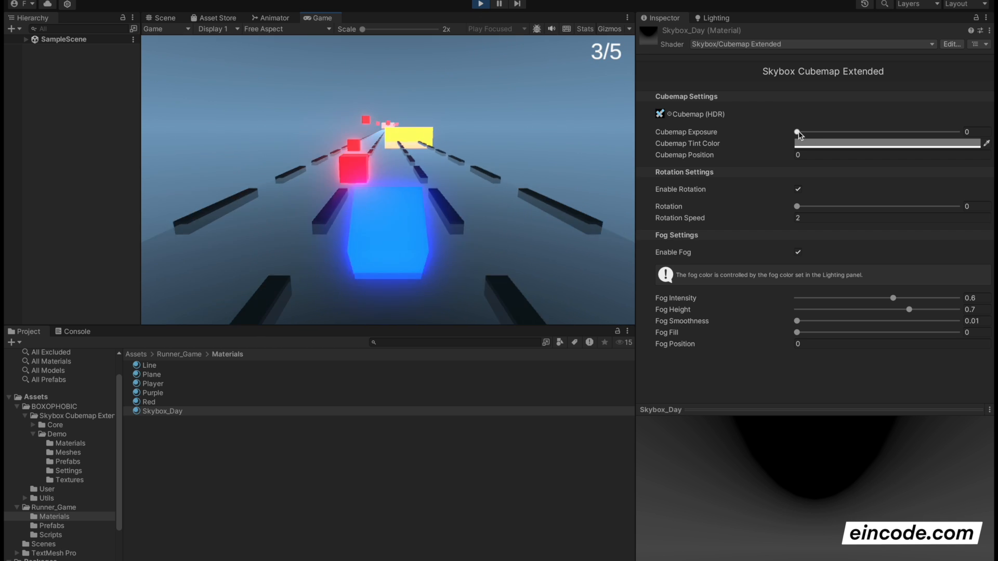
pyautogui.moveTo(798, 134)
pyautogui.mouseDown()
pyautogui.moveTo(909, 135)
pyautogui.moveTo(838, 134)
pyautogui.moveTo(775, 148)
pyautogui.moveTo(801, 145)
pyautogui.mouseUp()
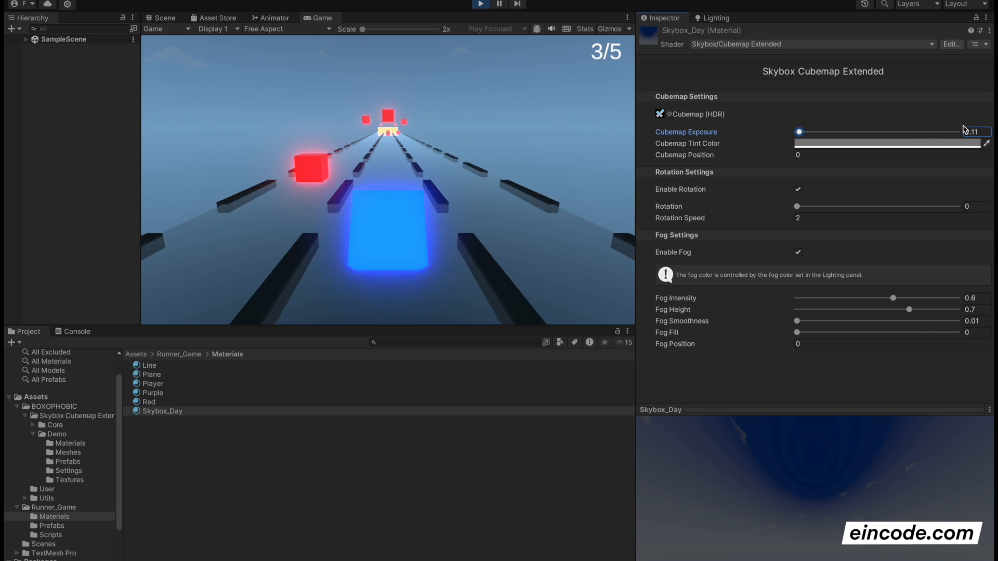
pyautogui.write('0.1')
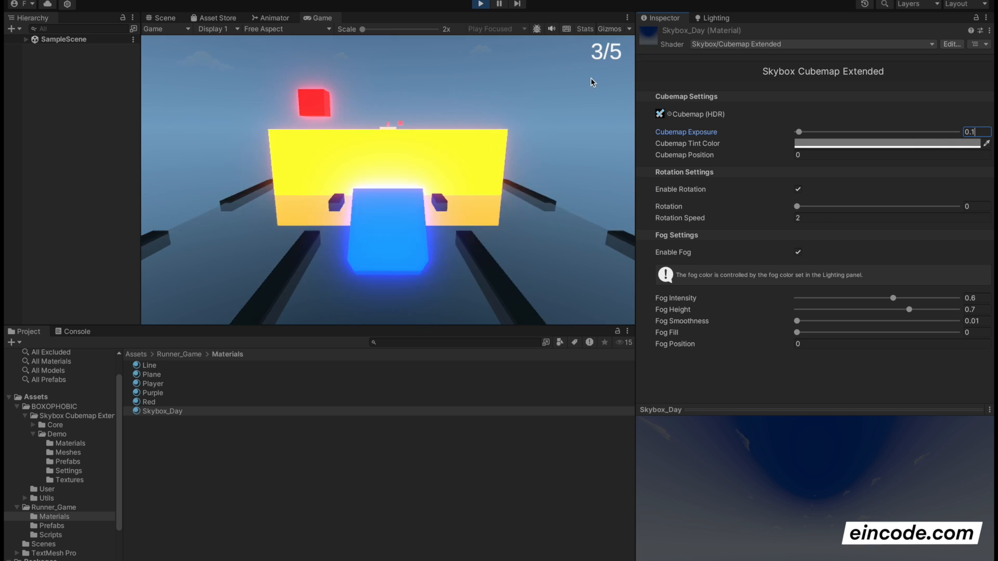
pyautogui.click(482, 5)
# Try pure red FF0000 and black 000000 as the Skybox_Day material's Cubemap Tint Color.
pyautogui.moveTo(343, 125); pyautogui.dragTo(408, 149, button='right')
pyautogui.press('w')
pyautogui.click(810, 139)
pyautogui.moveTo(862, 232); pyautogui.dragTo(933, 203)
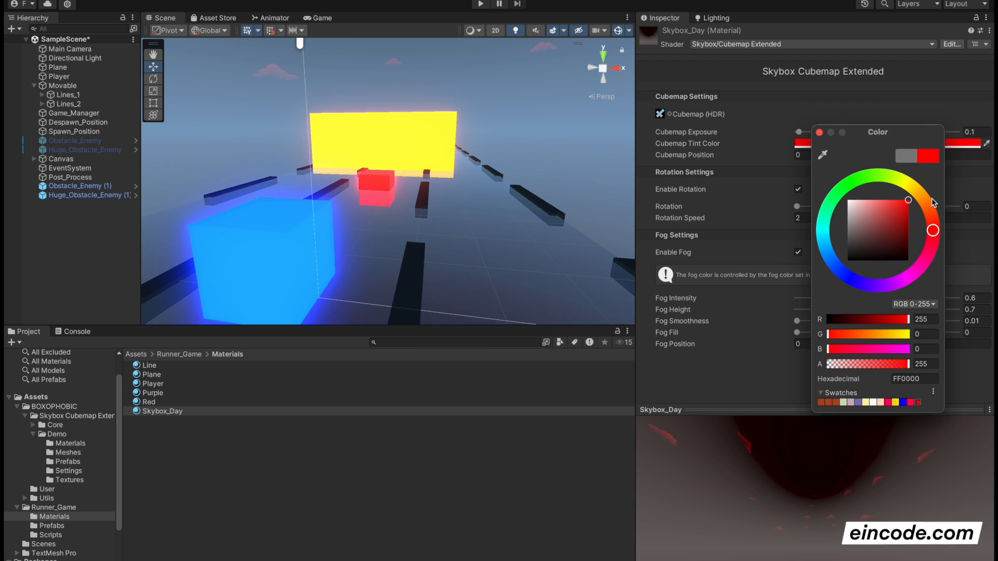
pyautogui.moveTo(876, 243); pyautogui.dragTo(818, 306)
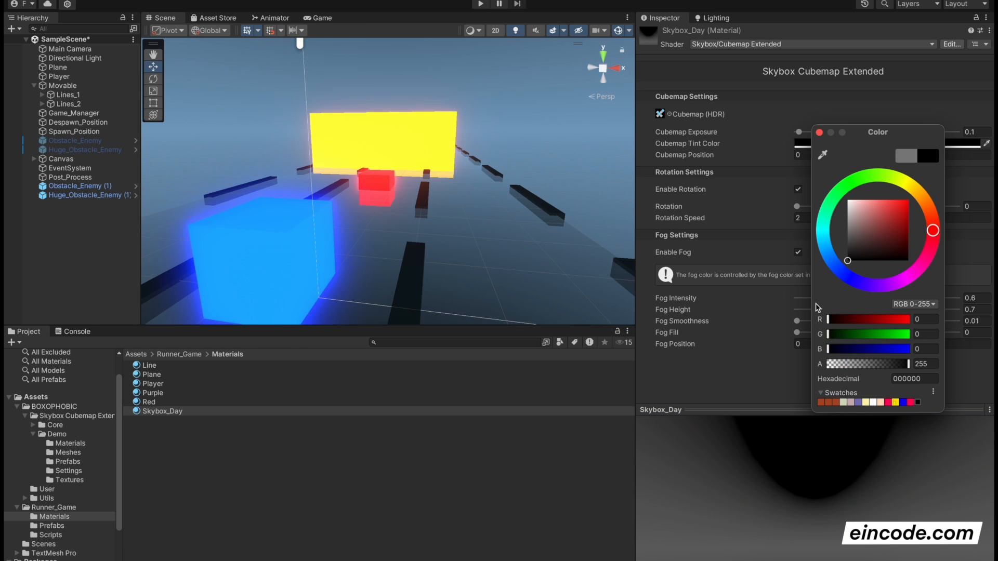
pyautogui.click(819, 133)
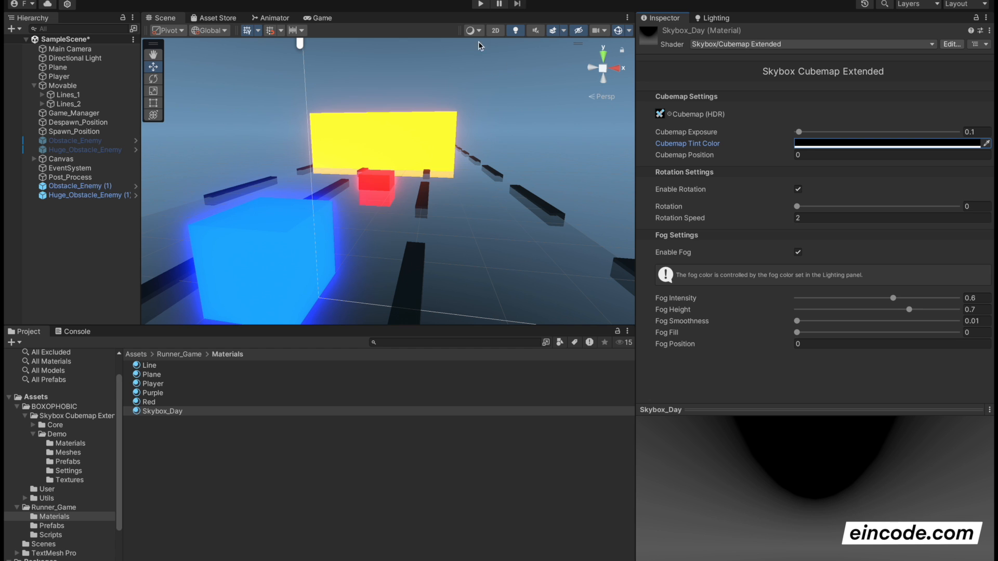
# Test the tint in play mode and return the Skybox_Day material's Cubemap Tint Color to grey.
pyautogui.click(480, 4)
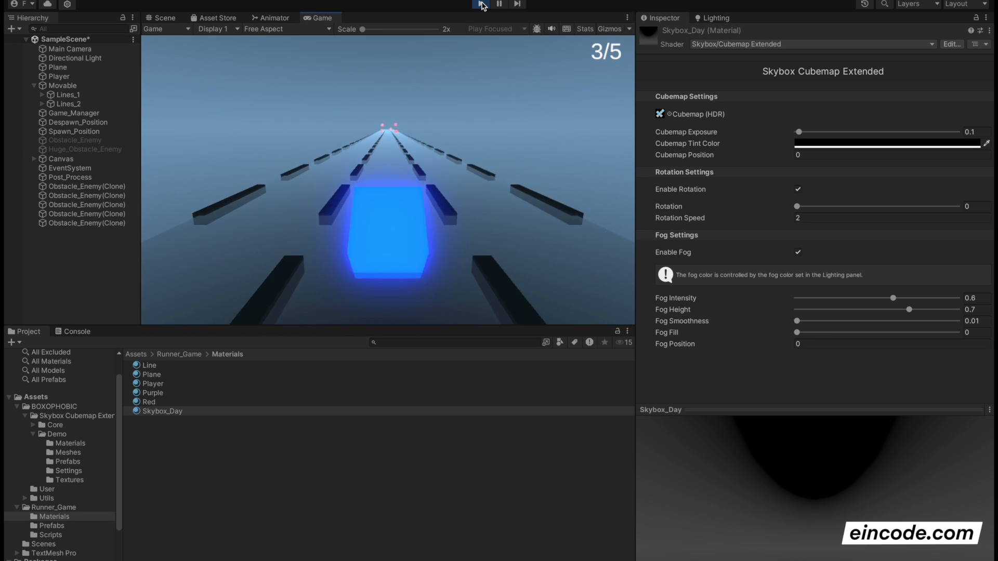
pyautogui.click(809, 142)
pyautogui.moveTo(846, 241)
pyautogui.mouseDown()
pyautogui.moveTo(838, 221)
pyautogui.moveTo(830, 265)
pyautogui.moveTo(828, 234)
pyautogui.mouseUp()
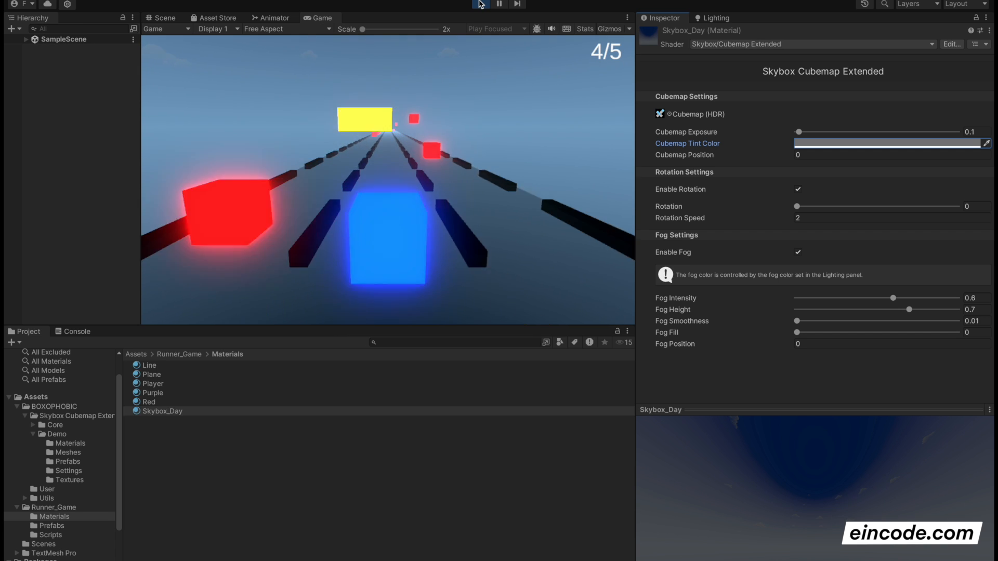
pyautogui.click(481, 4)
# Try a lower smoothness on the Plane material and set its albedo alpha to 255.
pyautogui.keyDown('alt'); pyautogui.moveTo(442, 165); pyautogui.dragTo(383, 201); pyautogui.keyUp('alt')
pyautogui.click(152, 375)
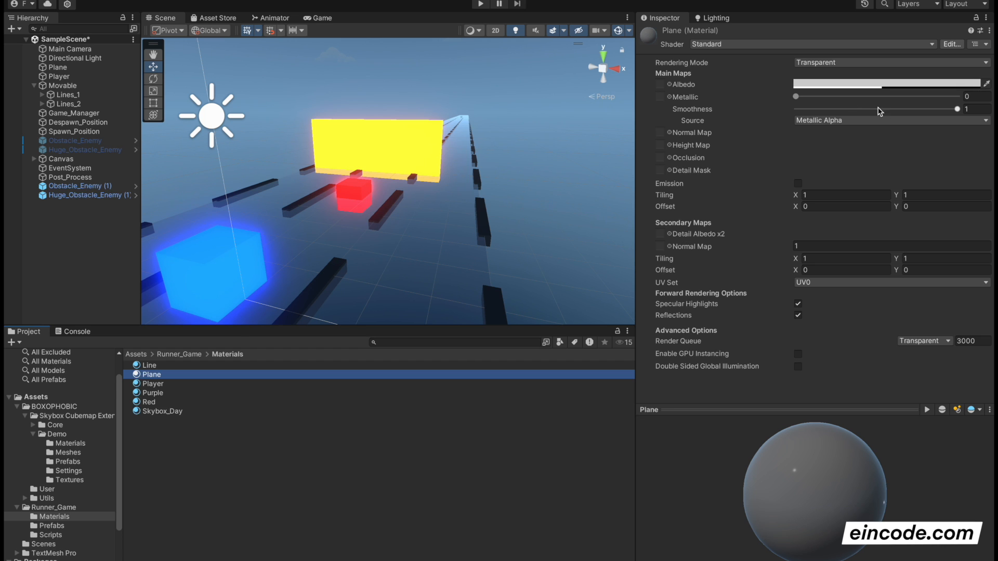
pyautogui.moveTo(931, 109); pyautogui.dragTo(949, 119)
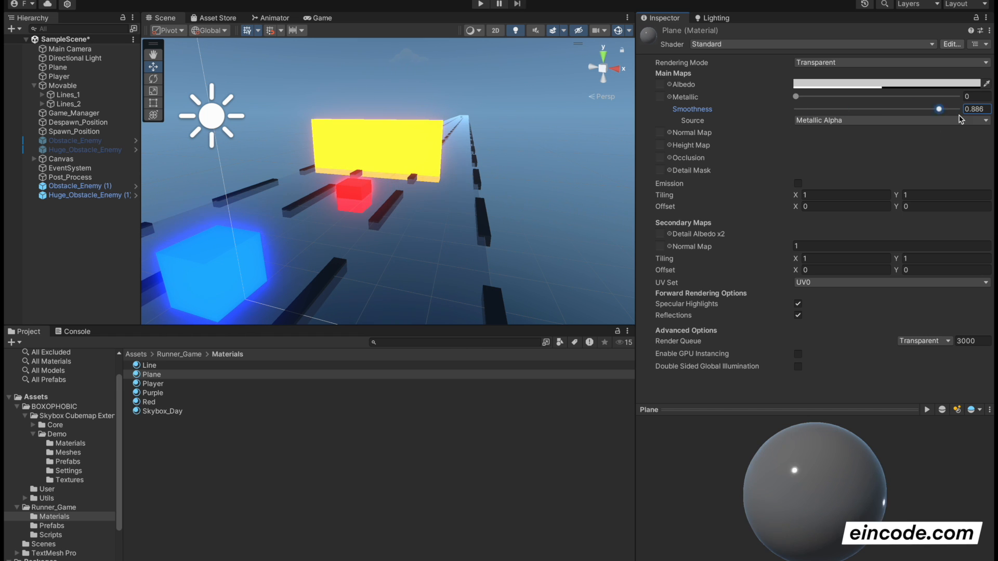
pyautogui.click(812, 86)
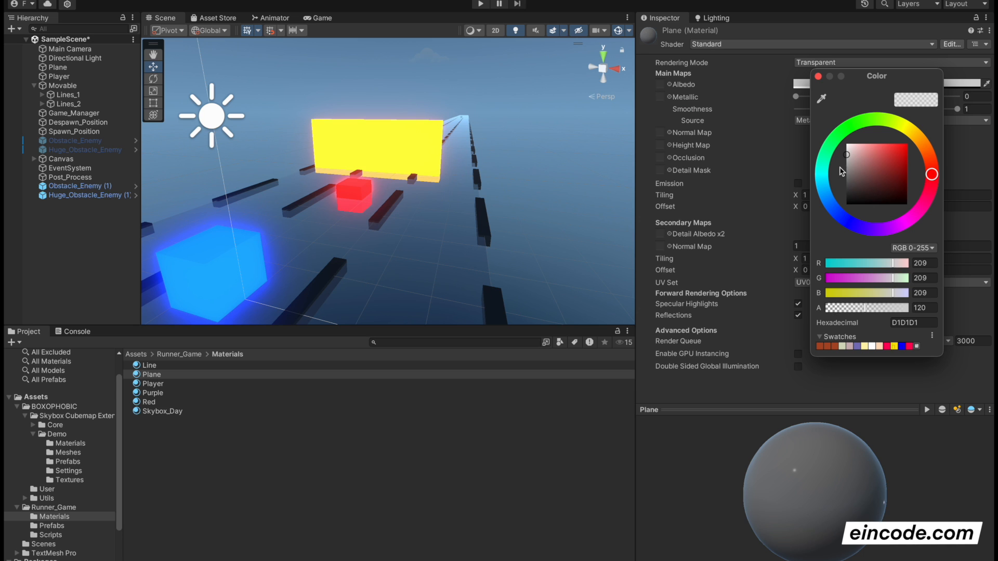
pyautogui.moveTo(878, 310); pyautogui.dragTo(943, 306)
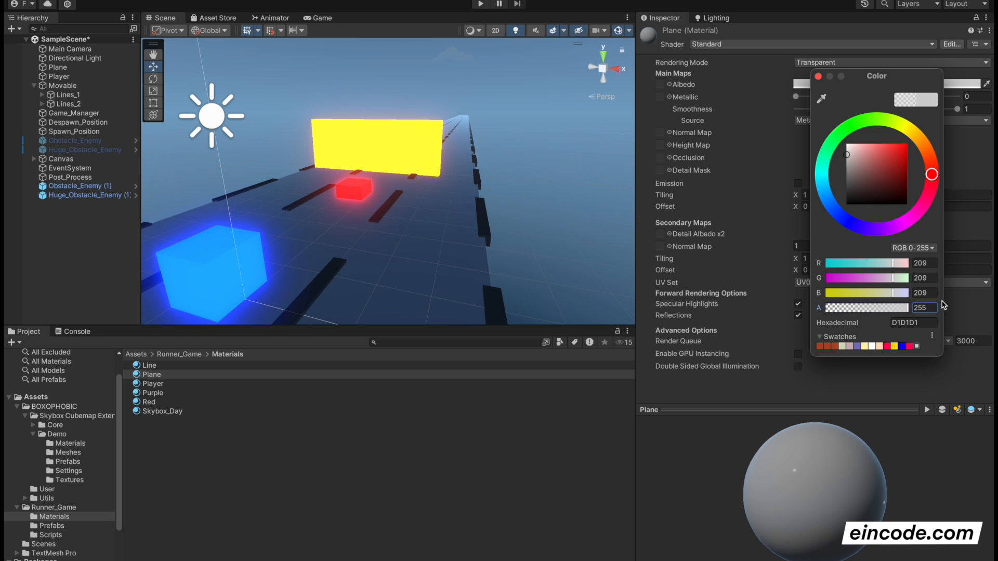
# Playtest the game by steering the player sideways and recheck the Plane material's albedo alpha of 255.
pyautogui.click(481, 5)
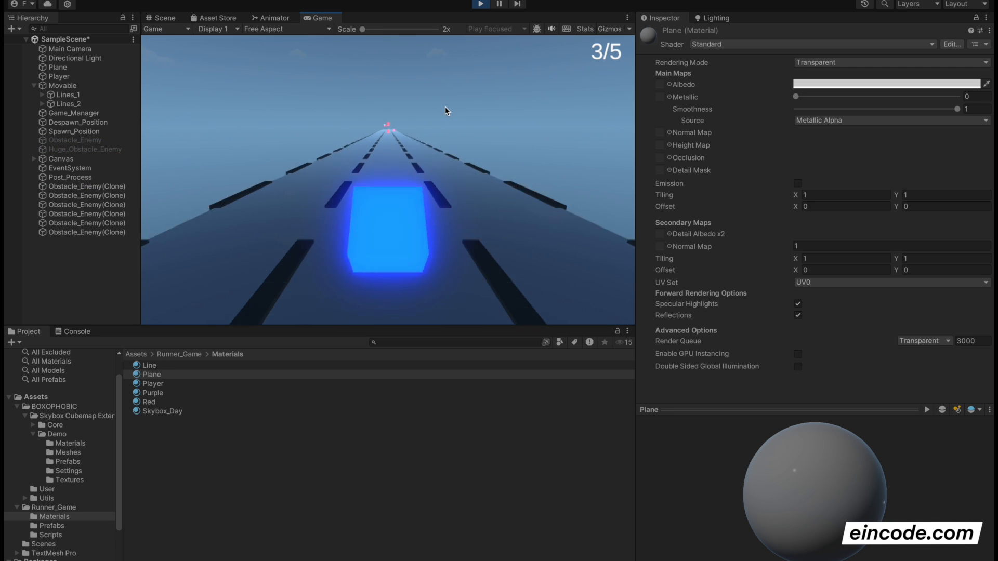
pyautogui.press('Left')
pyautogui.press('Right')
pyautogui.press('Left')
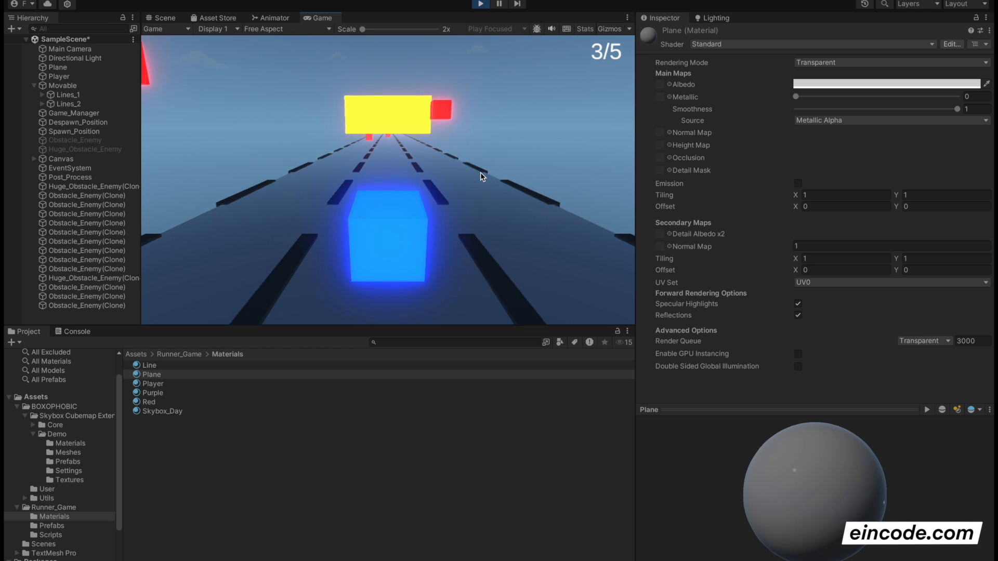
pyautogui.click(841, 85)
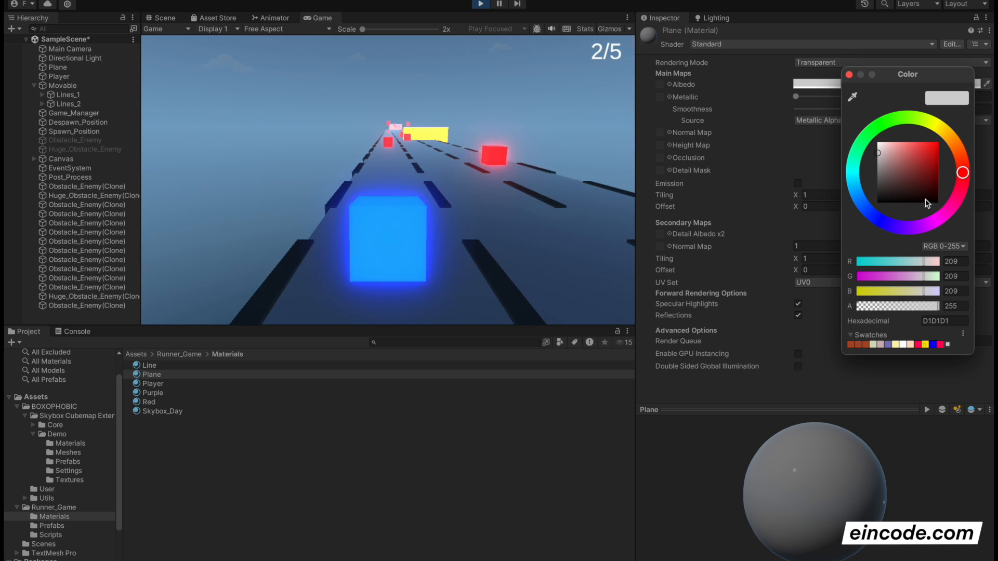
pyautogui.moveTo(938, 306); pyautogui.dragTo(959, 307)
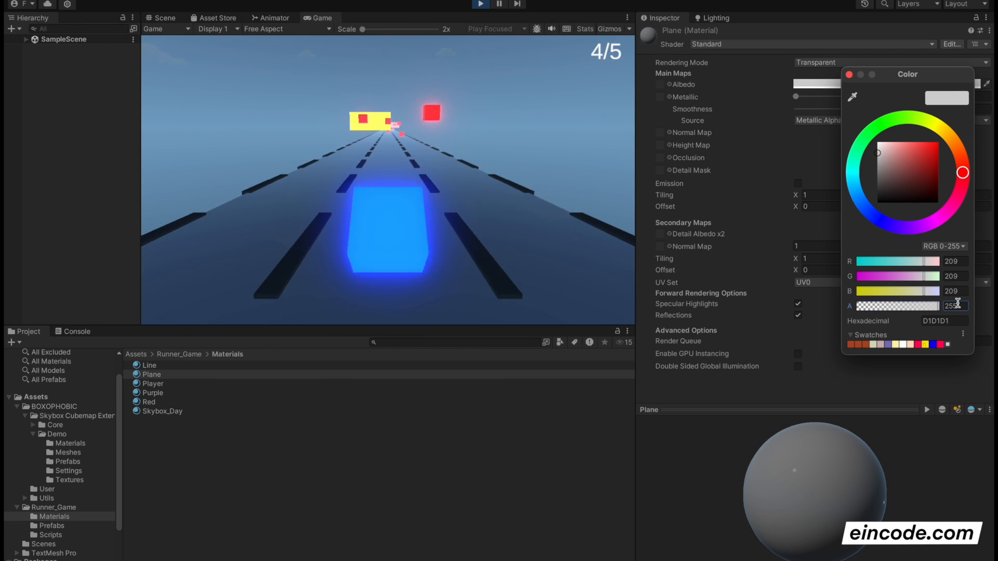
pyautogui.click(849, 74)
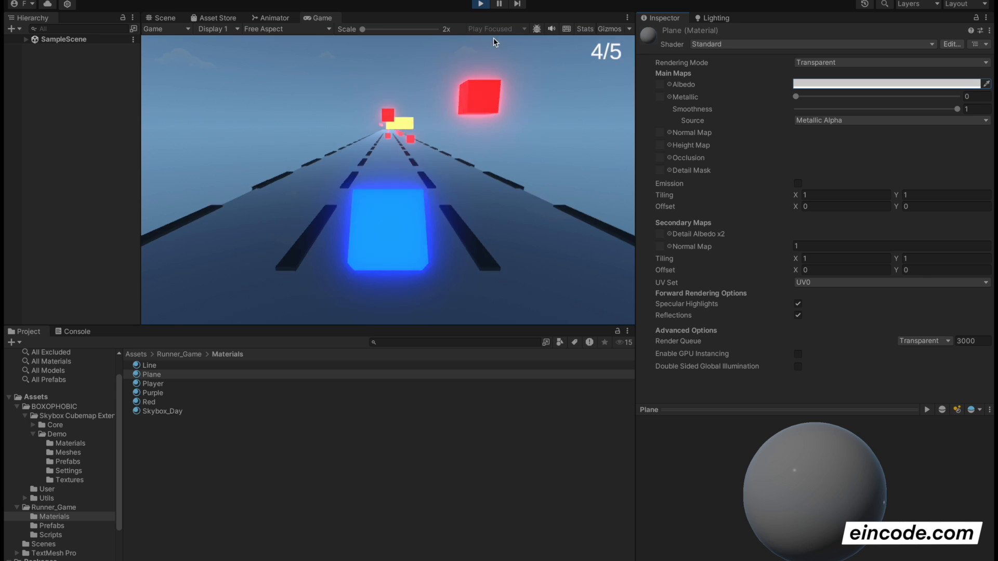
pyautogui.click(479, 6)
# Playtest the runner again, steering the player between lanes and jumping to check the darker look.
pyautogui.moveTo(448, 104); pyautogui.dragTo(459, 109, button='right')
pyautogui.press('a')
pyautogui.press('d')
pyautogui.click(481, 4)
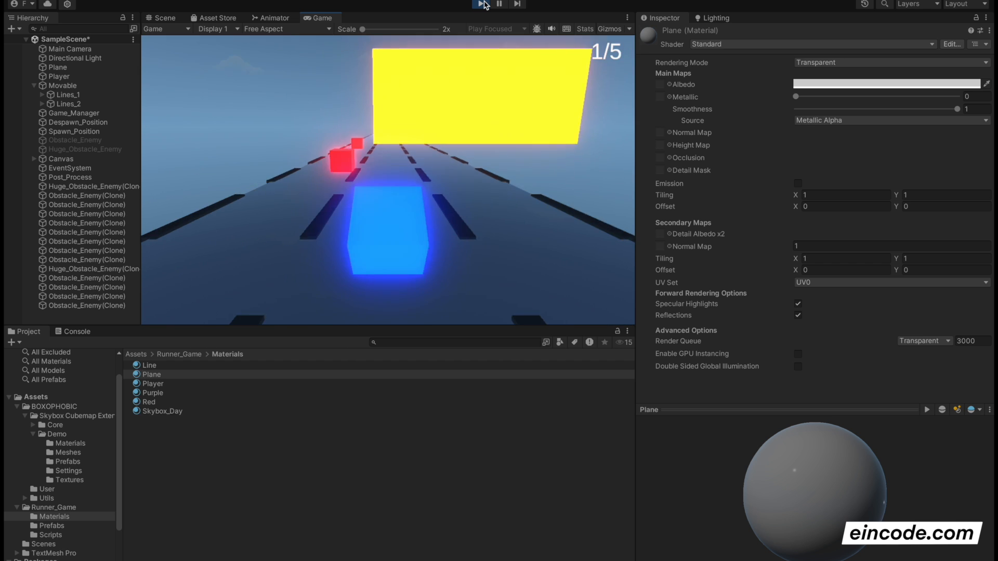
pyautogui.press('Right')
pyautogui.press('Left')
pyautogui.press('Left')
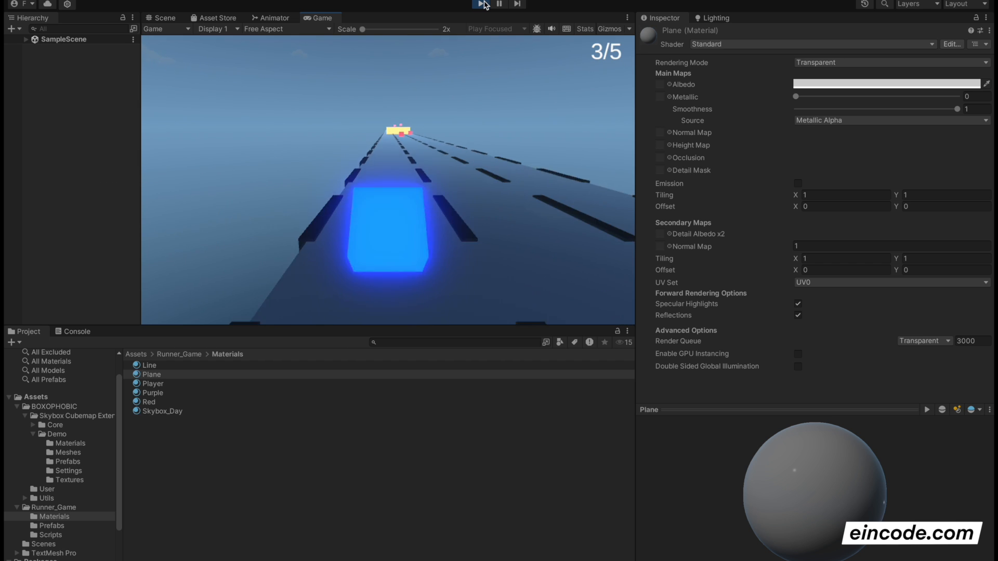
pyautogui.press('Right')
pyautogui.press('Right')
pyautogui.press('Left')
pyautogui.press('Left')
pyautogui.press('space')
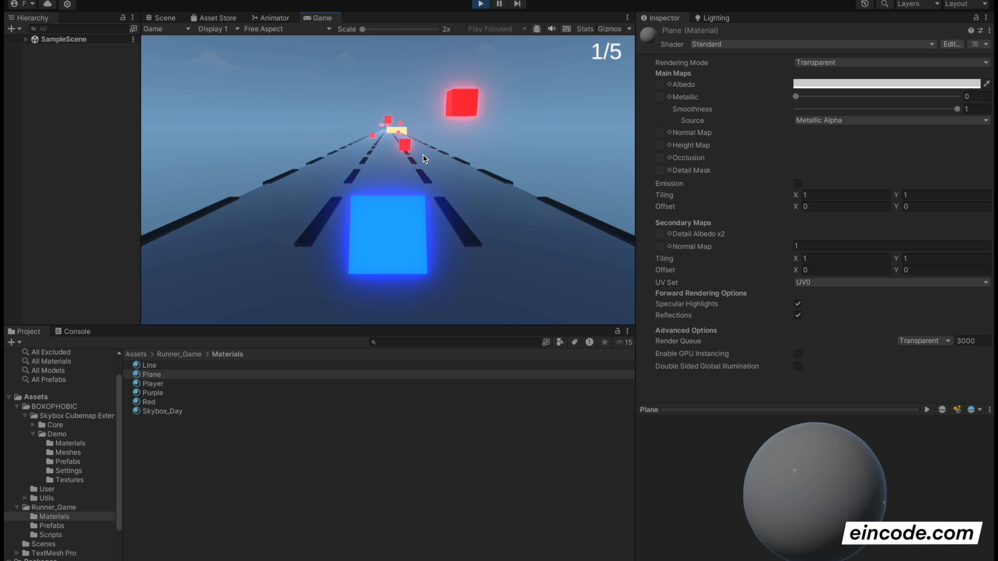
pyautogui.click(481, 4)
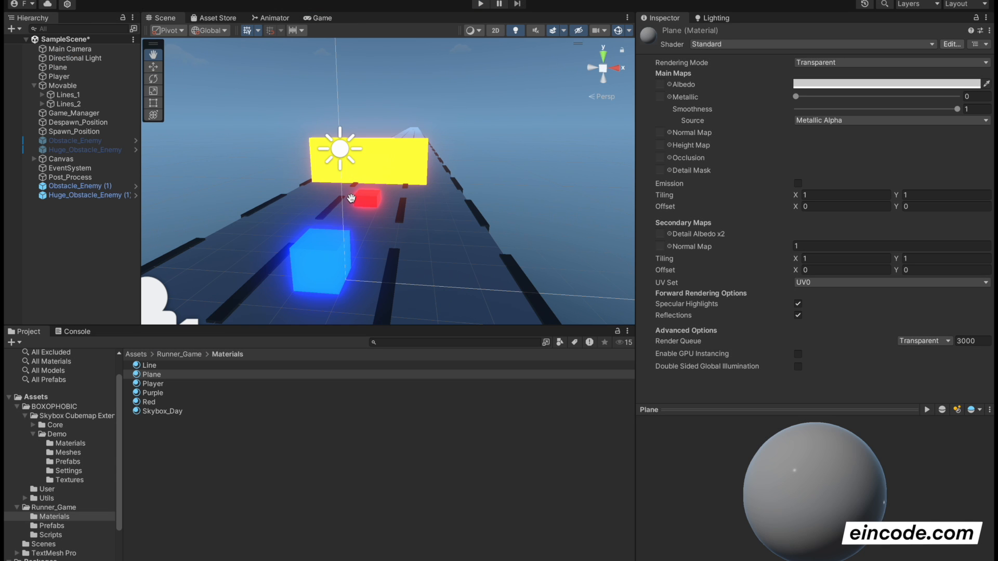
# Focus the scene view on the Player cube and examine its glow from an angle.
pyautogui.doubleClick(67, 78)
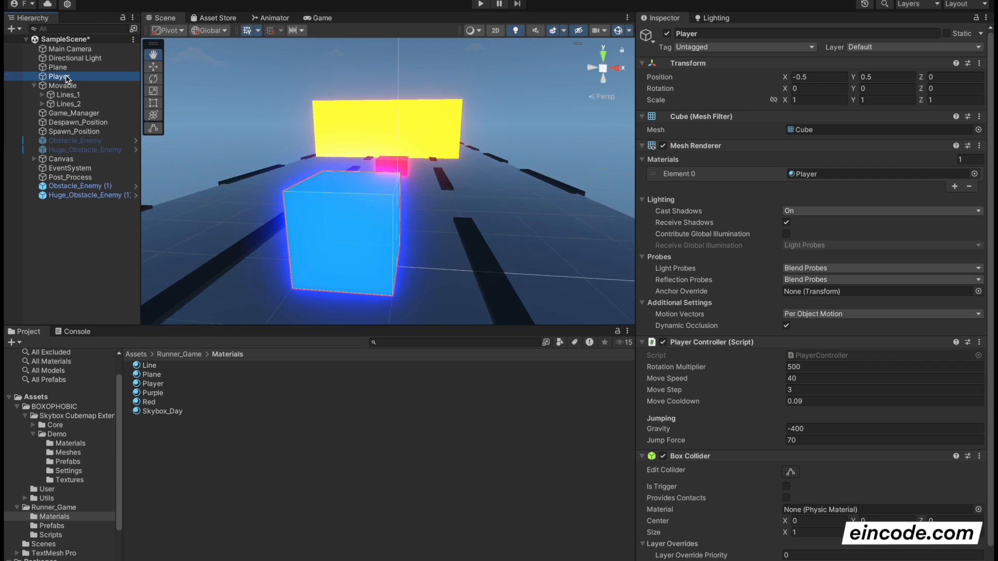
pyautogui.press('d')
pyautogui.moveTo(348, 160); pyautogui.dragTo(241, 175, button='right')
pyautogui.press('s')
pyautogui.scroll(-1, 242, 174)
pyautogui.press('a')
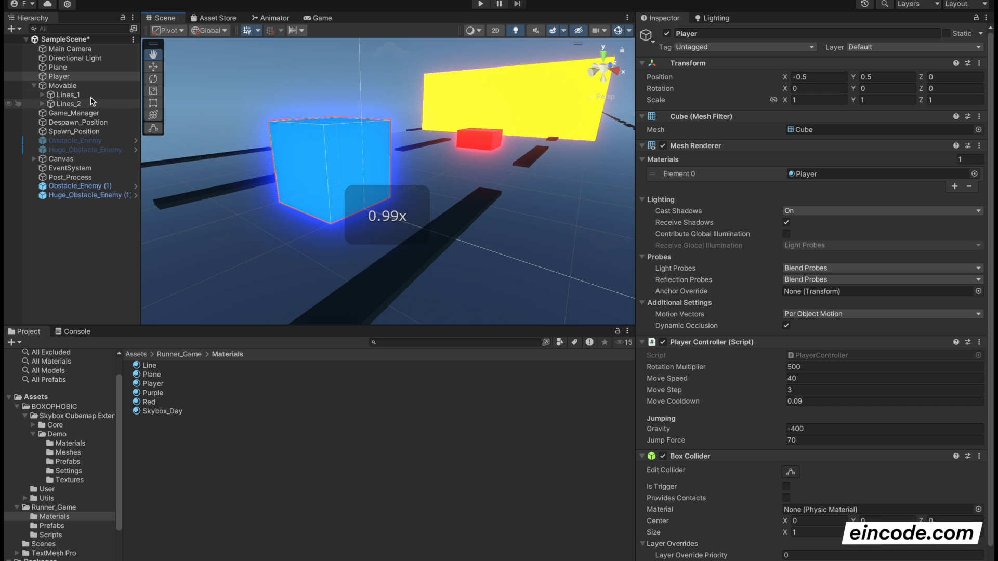
# Add a Point Light as a child of the Player cube and view its glow from an angle.
pyautogui.rightClick(63, 79)
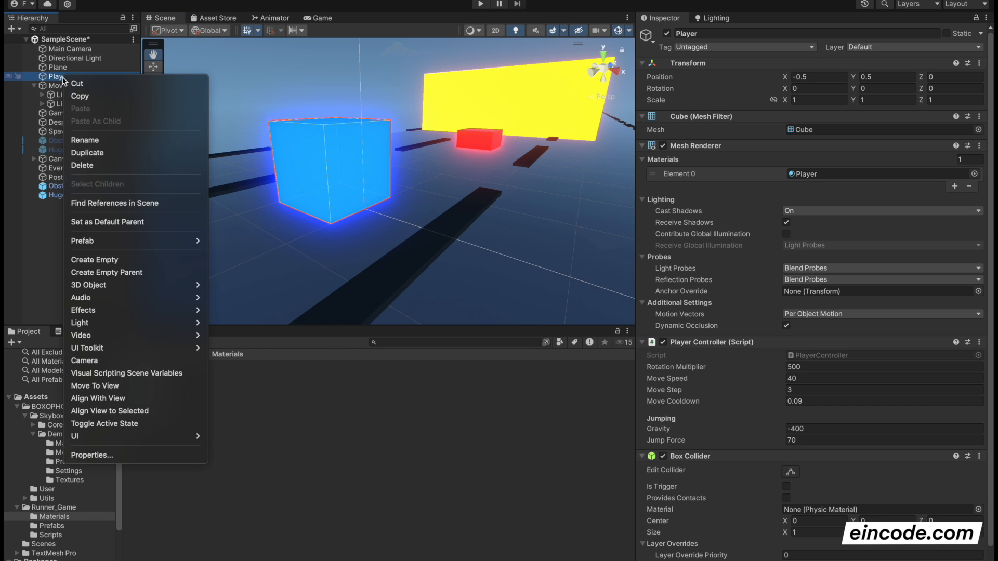
pyautogui.moveTo(100, 329)
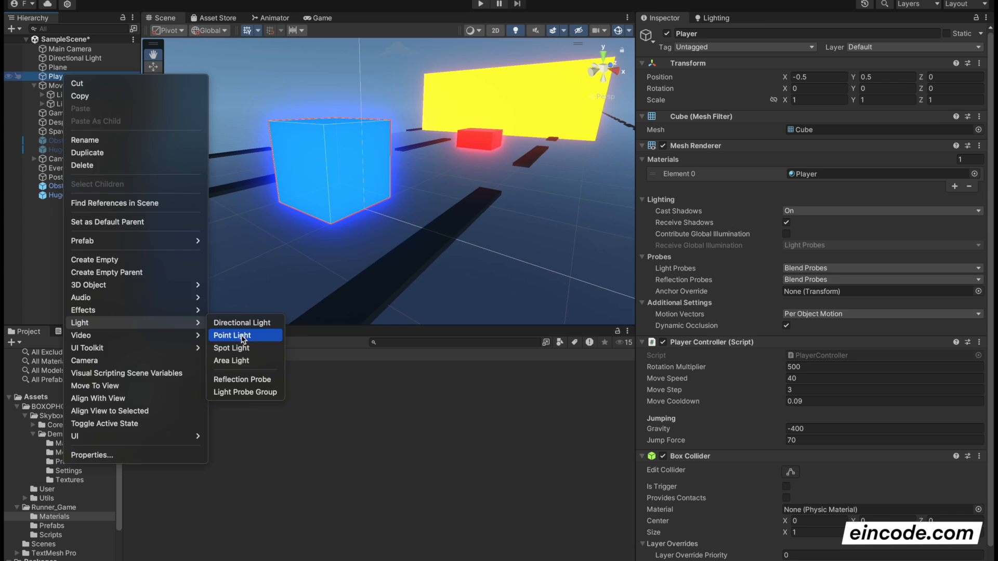
pyautogui.click(243, 337)
pyautogui.moveTo(370, 208); pyautogui.dragTo(290, 265, button='right')
pyautogui.press('a')
pyautogui.press('s')
pyautogui.press('w')
pyautogui.press('d')
pyautogui.press('s')
pyautogui.press('s')
pyautogui.press('w')
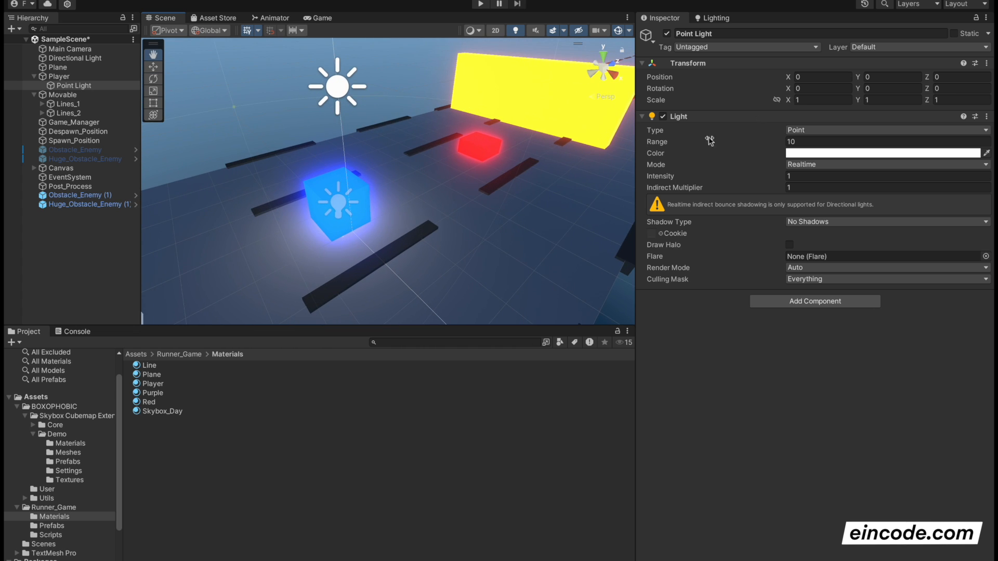
# Try larger Point Light ranges such as 20 and 51.06, checking the game view, and set the range to 10.
pyautogui.moveTo(675, 144); pyautogui.dragTo(890, 119)
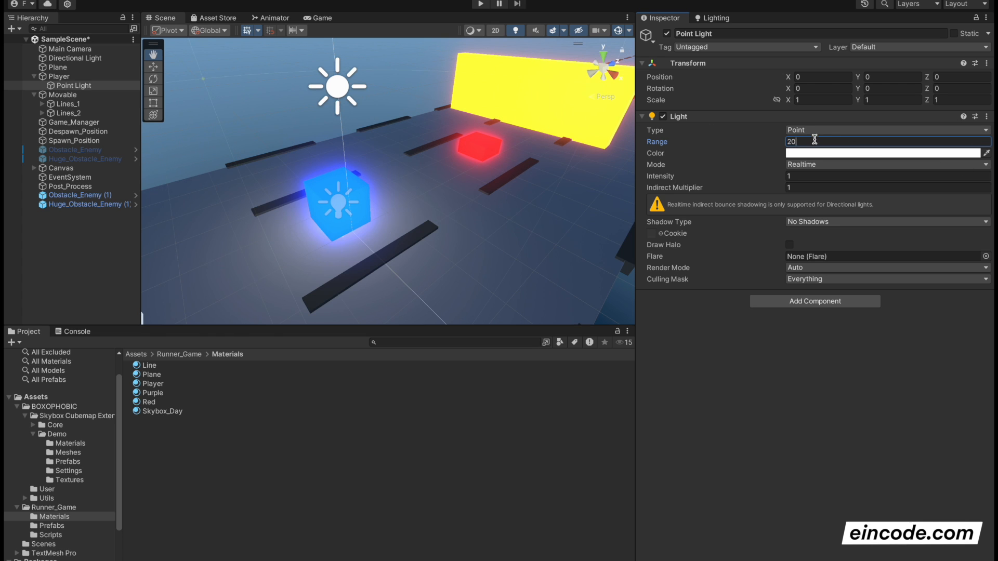
pyautogui.click(317, 19)
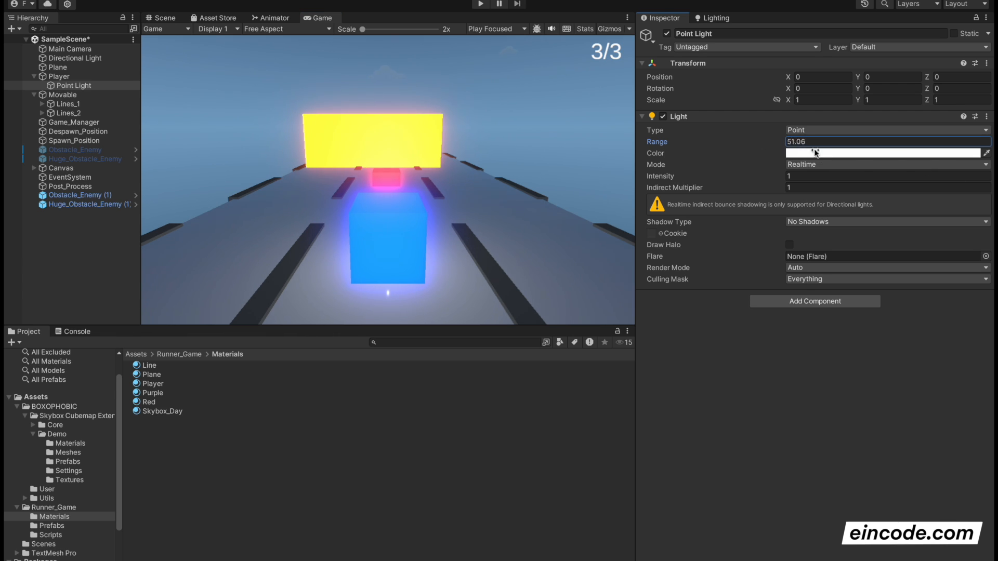
pyautogui.write('10')
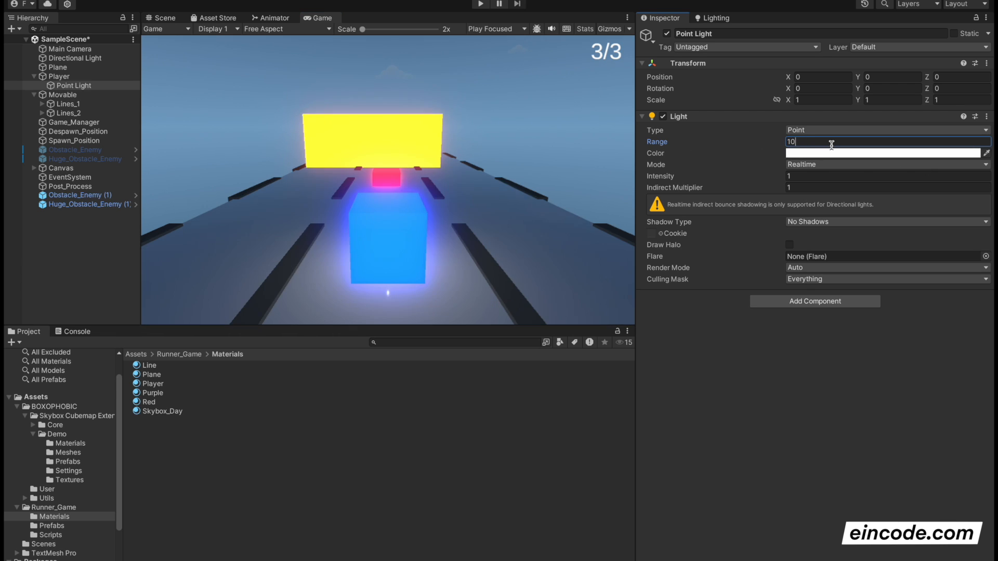
# Sample the Player cube's blue for the Point Light's color and lighten it to 94D6FF.
pyautogui.click(803, 154)
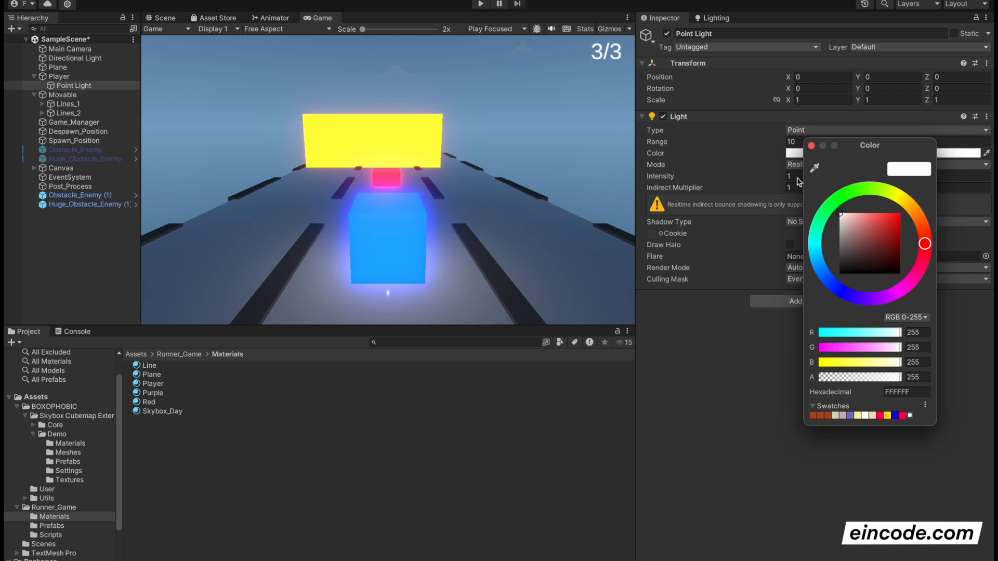
pyautogui.click(813, 170)
pyautogui.click(405, 230)
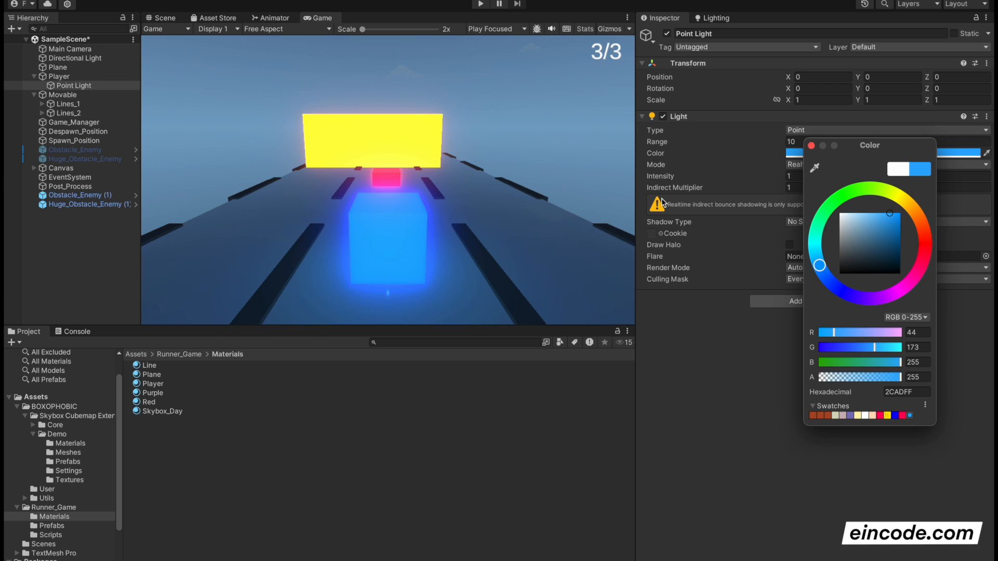
pyautogui.click(810, 145)
pyautogui.click(806, 152)
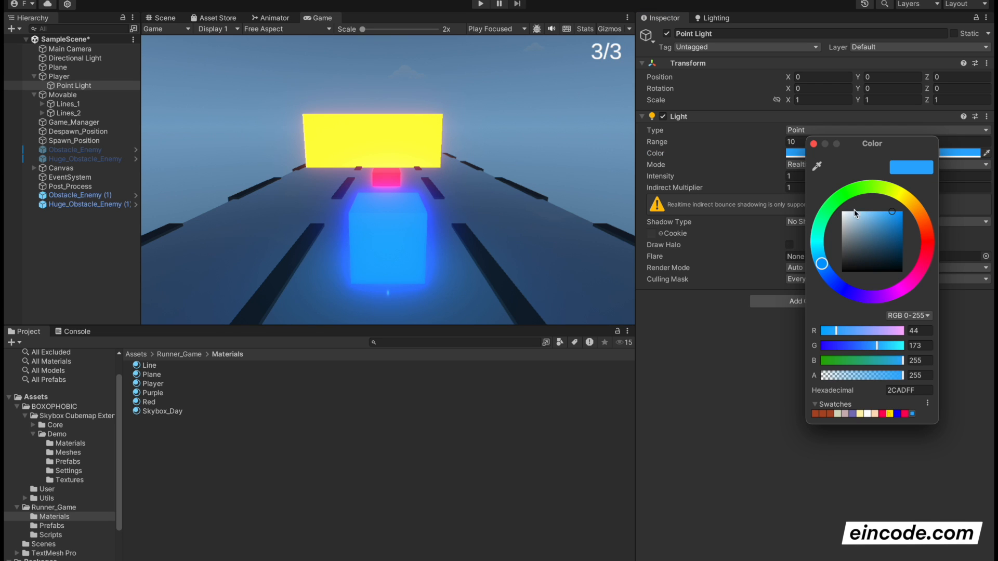
pyautogui.moveTo(892, 217); pyautogui.dragTo(866, 212)
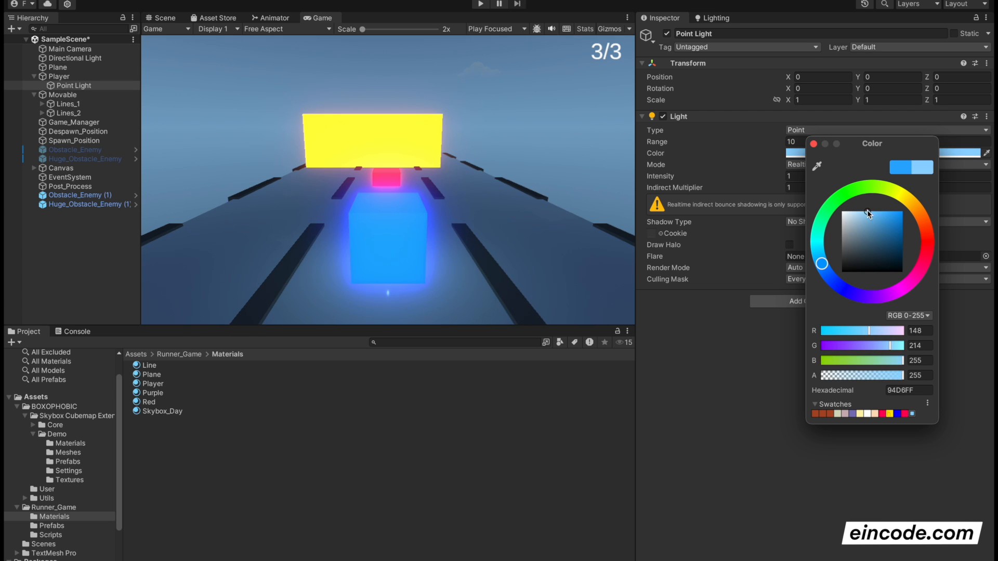
pyautogui.click(814, 144)
# Try several intensities for the Point Light, including 2 and 1.4, and set it to 1.3.
pyautogui.moveTo(674, 177); pyautogui.dragTo(689, 180)
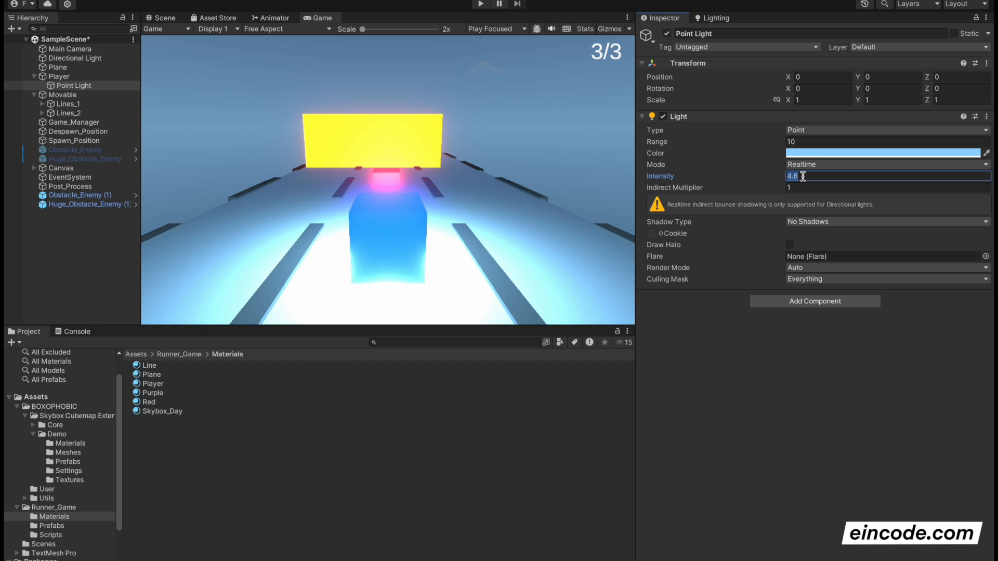
pyautogui.write('2')
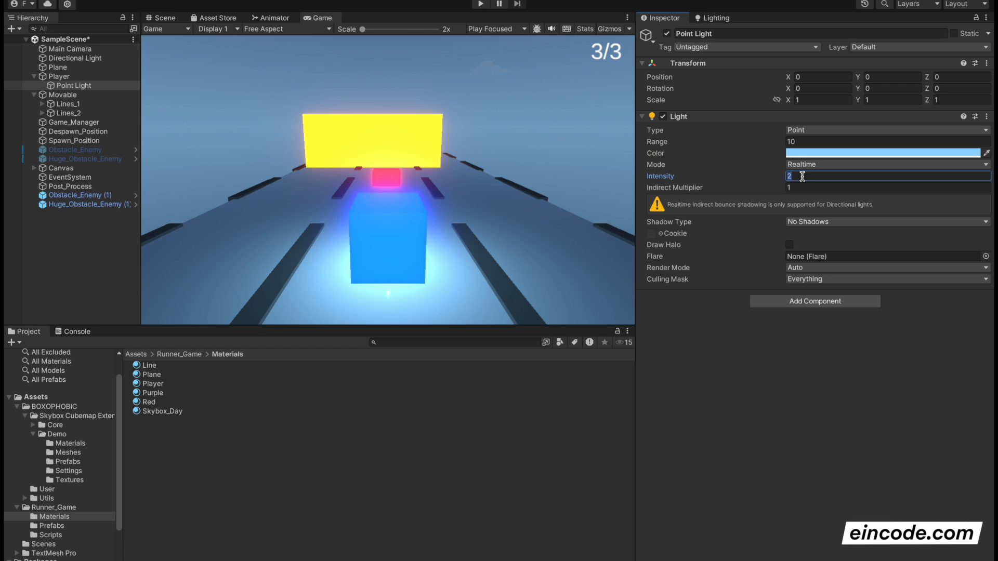
pyautogui.write('1.2')
pyautogui.press('BackSpace')
pyautogui.write('4')
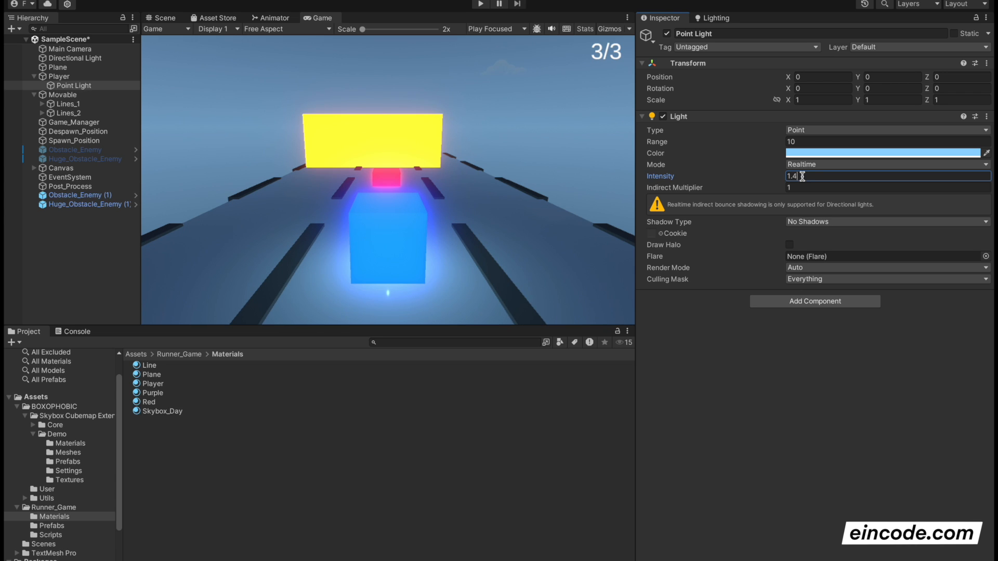
pyautogui.press('BackSpace')
pyautogui.write('3')
# Try a deeper blue, 6CC5FF, and a yellow, FFF96C, as the Point Light's color.
pyautogui.click(857, 152)
pyautogui.click(871, 218)
pyautogui.moveTo(873, 221)
pyautogui.mouseDown()
pyautogui.moveTo(878, 226)
pyautogui.moveTo(878, 214)
pyautogui.moveTo(834, 218)
pyautogui.moveTo(908, 214)
pyautogui.moveTo(795, 217)
pyautogui.moveTo(870, 217)
pyautogui.moveTo(884, 206)
pyautogui.moveTo(874, 208)
pyautogui.mouseUp()
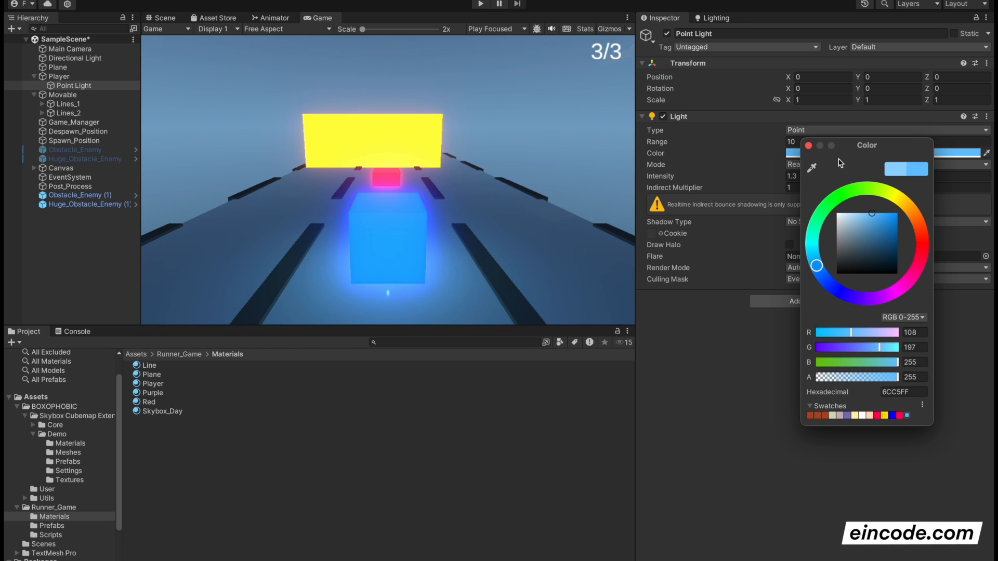
pyautogui.click(897, 196)
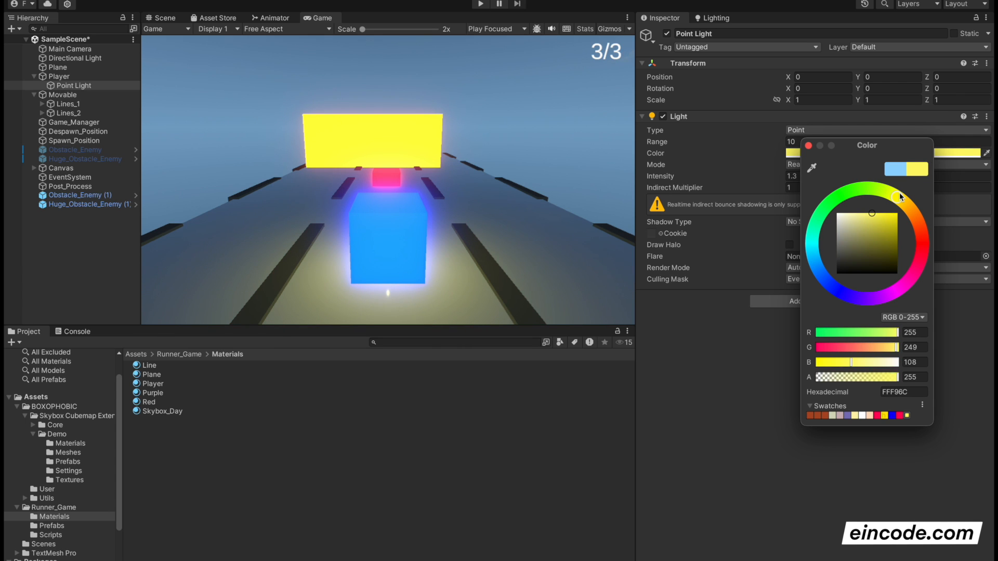
# Resample the Player cube's blue for the Point Light's color and soften it to 63C4FD.
pyautogui.click(812, 167)
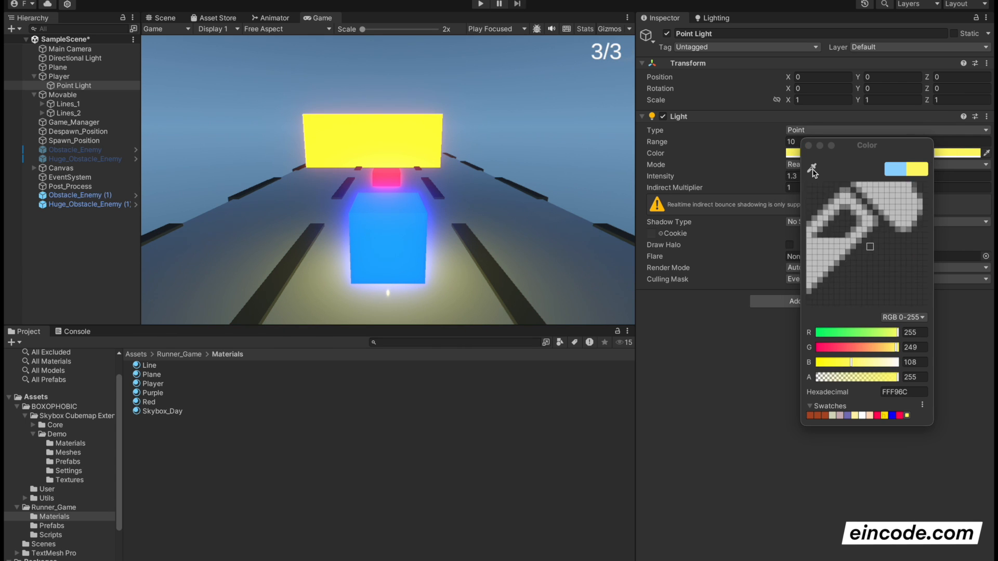
pyautogui.click(402, 245)
pyautogui.moveTo(887, 214); pyautogui.dragTo(875, 215)
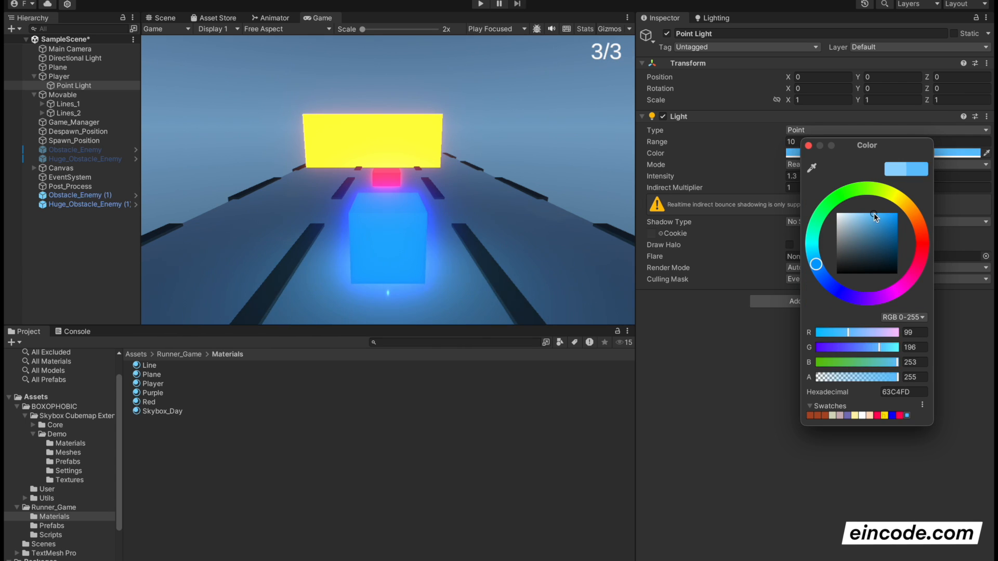
pyautogui.click(808, 146)
# Try a higher Point Light intensity and undo the change.
pyautogui.click(663, 178)
pyautogui.moveTo(663, 179); pyautogui.dragTo(696, 179)
pyautogui.press('super+z')
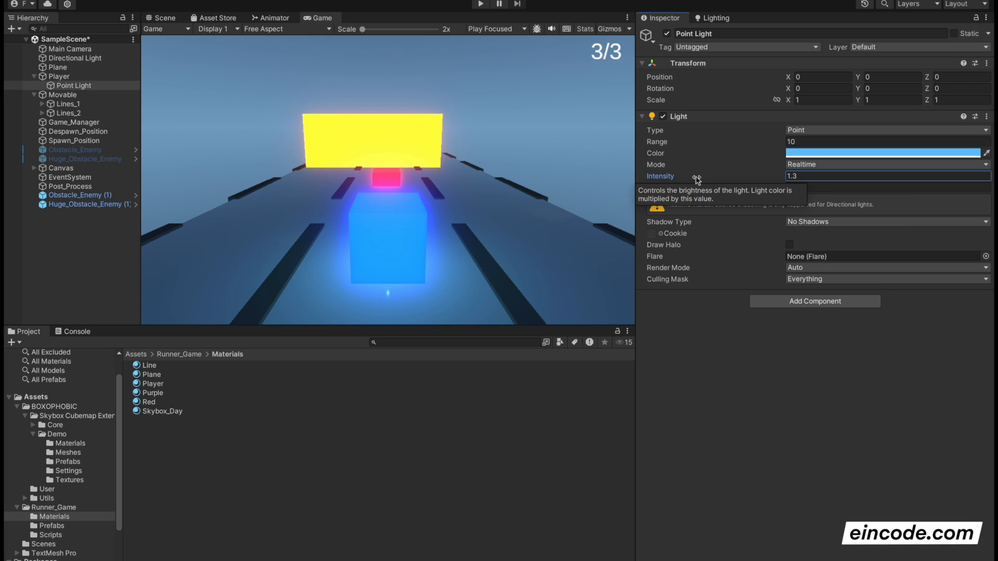
# Set the Point Light's range to 1020 and playtest the runner to check how far the light spreads.
pyautogui.click(814, 151)
pyautogui.click(802, 141)
pyautogui.write('2')
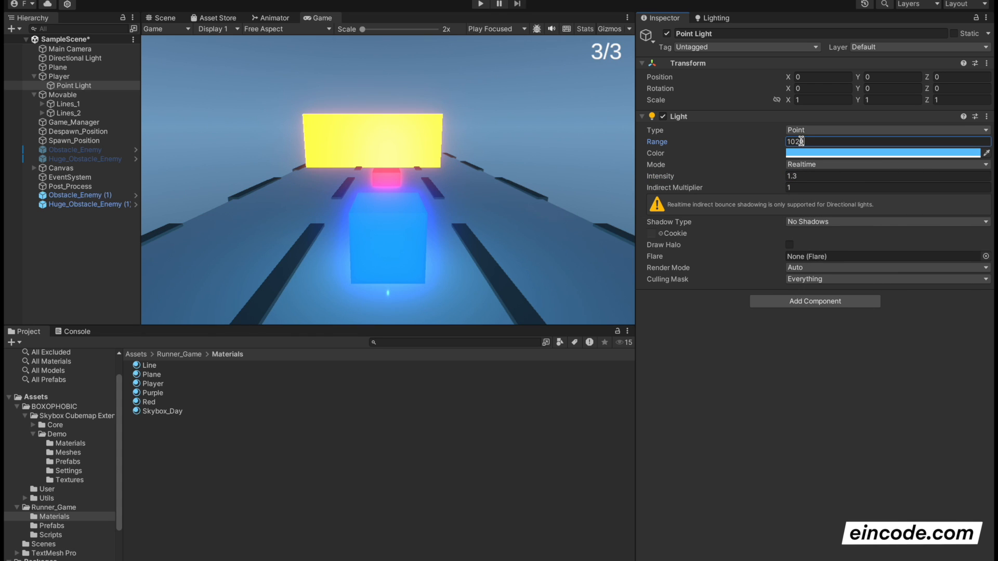
pyautogui.write('0')
pyautogui.click(481, 4)
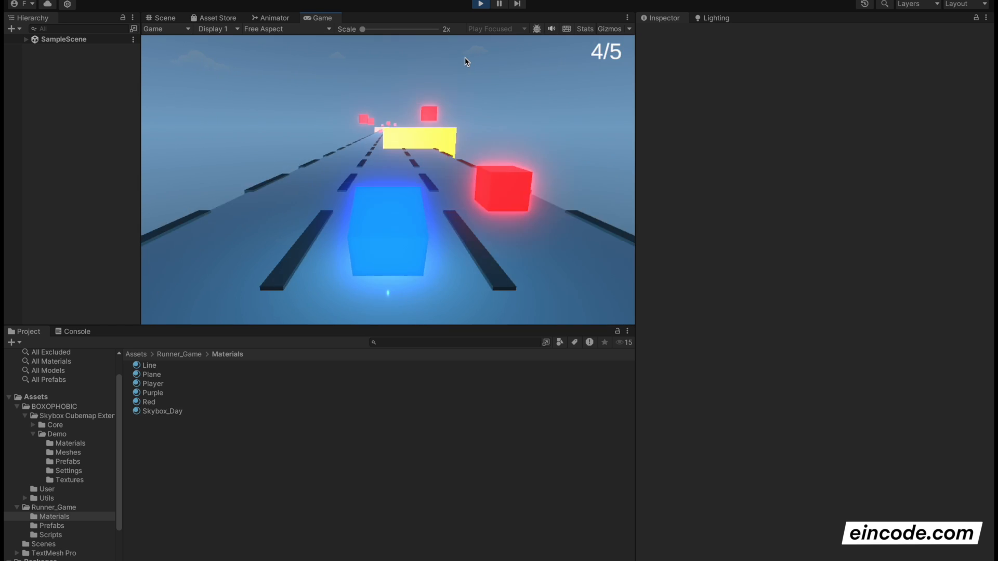
pyautogui.click(481, 4)
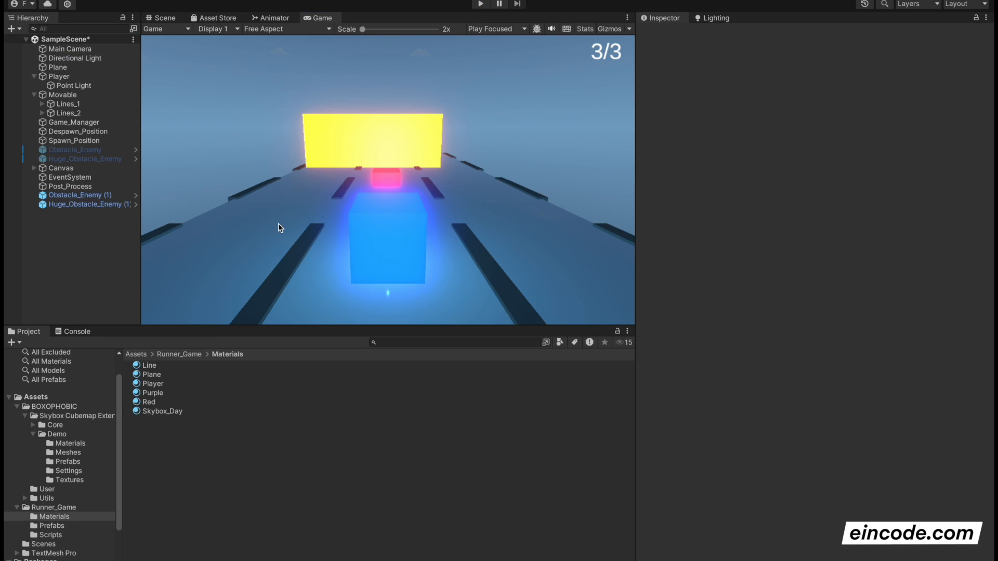
# Select the Point Light under Player and set its range to 10.
pyautogui.click(58, 76)
pyautogui.click(73, 85)
pyautogui.click(793, 141)
pyautogui.click(818, 140)
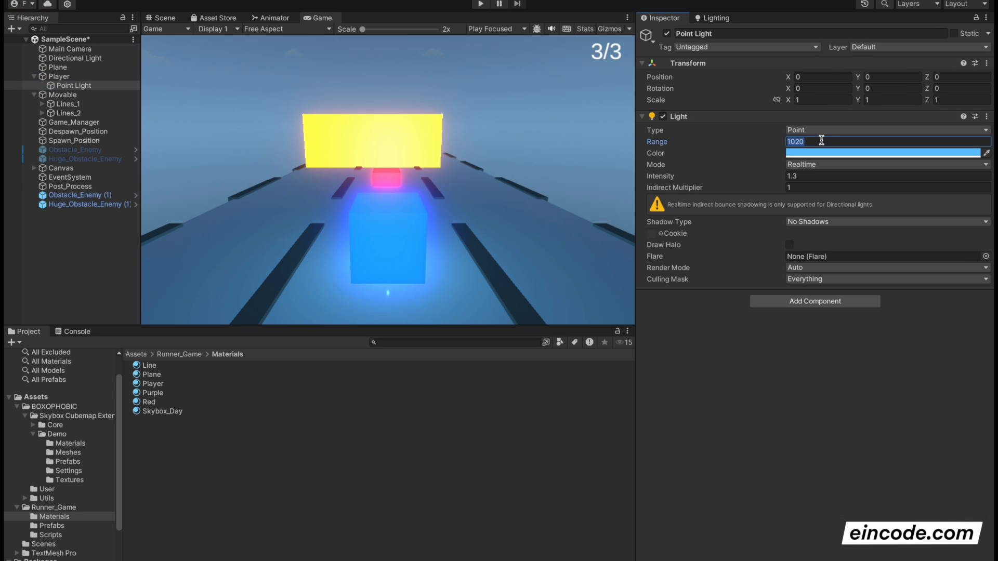
pyautogui.press('BackSpace')
pyautogui.press('BackSpace')
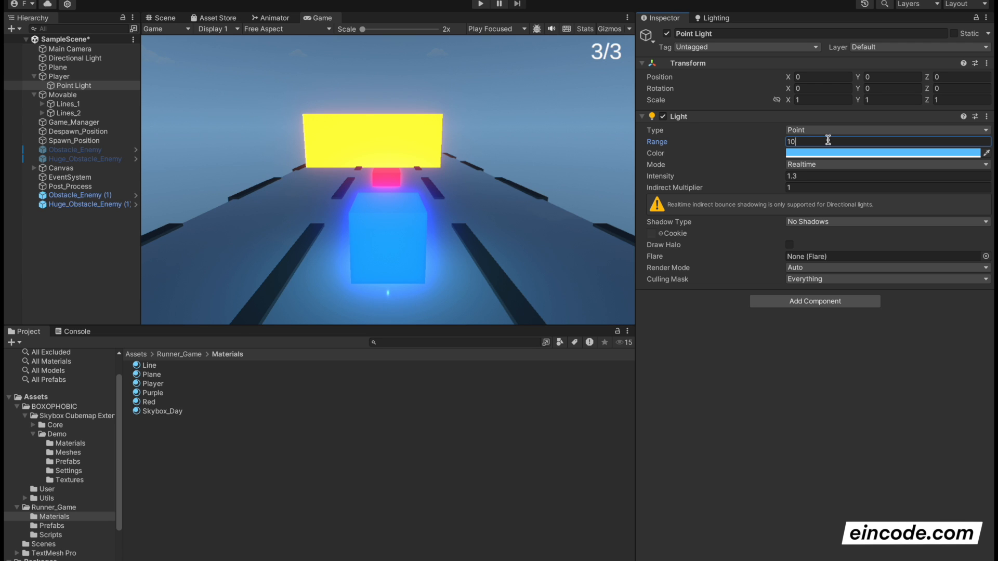
# Playtest the runner with the smaller light range, adjusting the Point Light's range while the game runs.
pyautogui.click(481, 5)
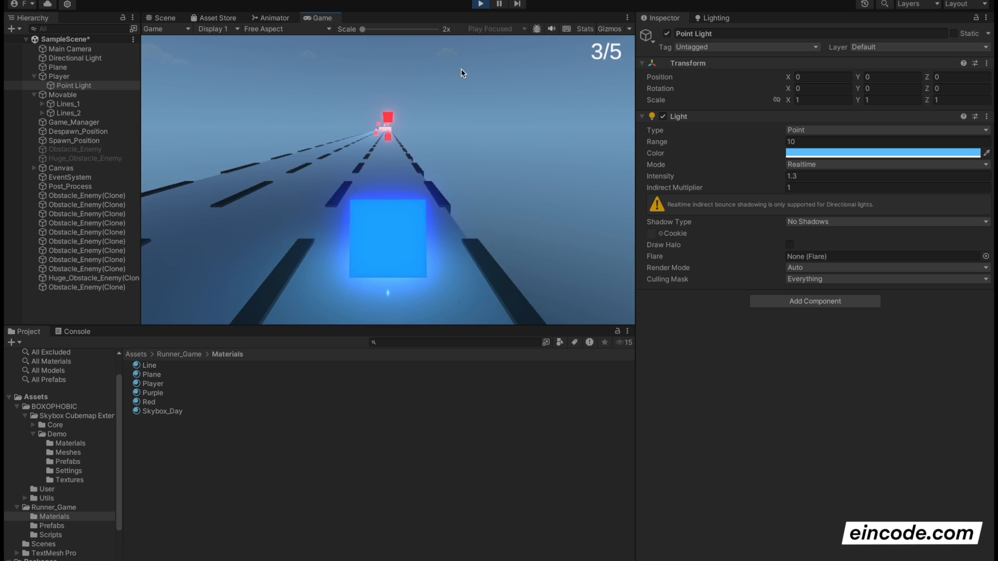
pyautogui.moveTo(659, 141); pyautogui.dragTo(825, 137)
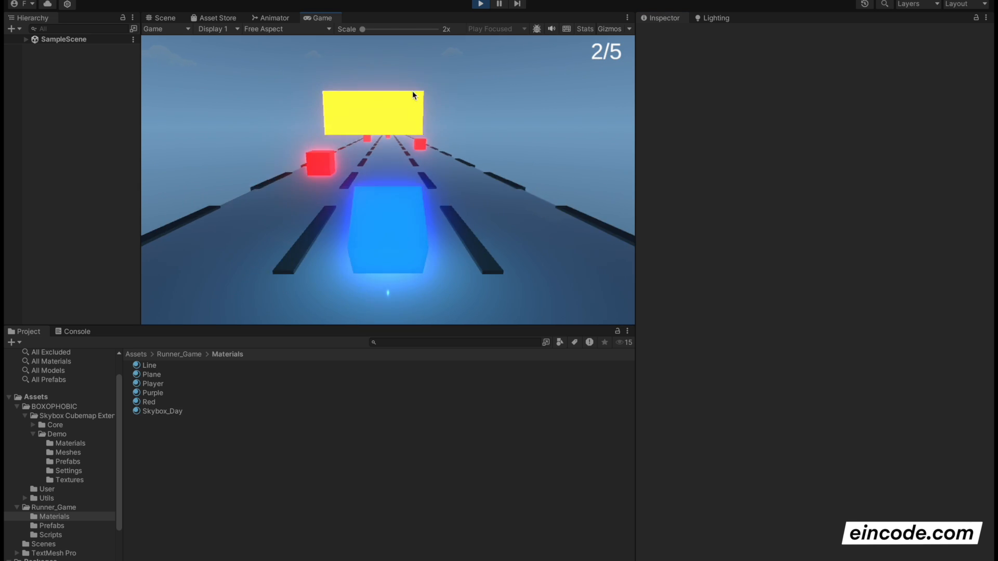
pyautogui.click(480, 3)
# Set the Point Light's range to 13 and playtest the runner to check the light around the Player.
pyautogui.click(103, 91)
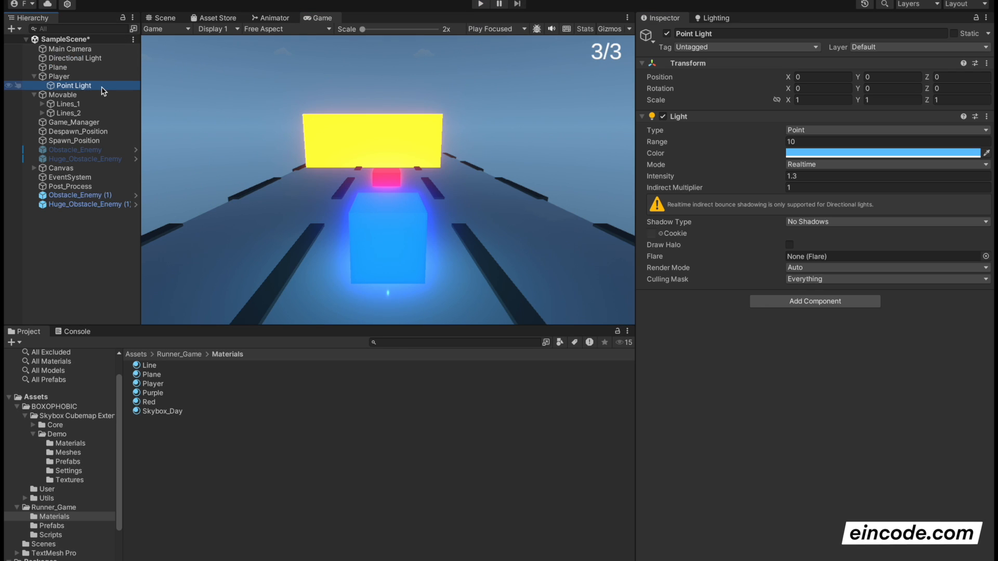
pyautogui.click(806, 140)
pyautogui.write('15')
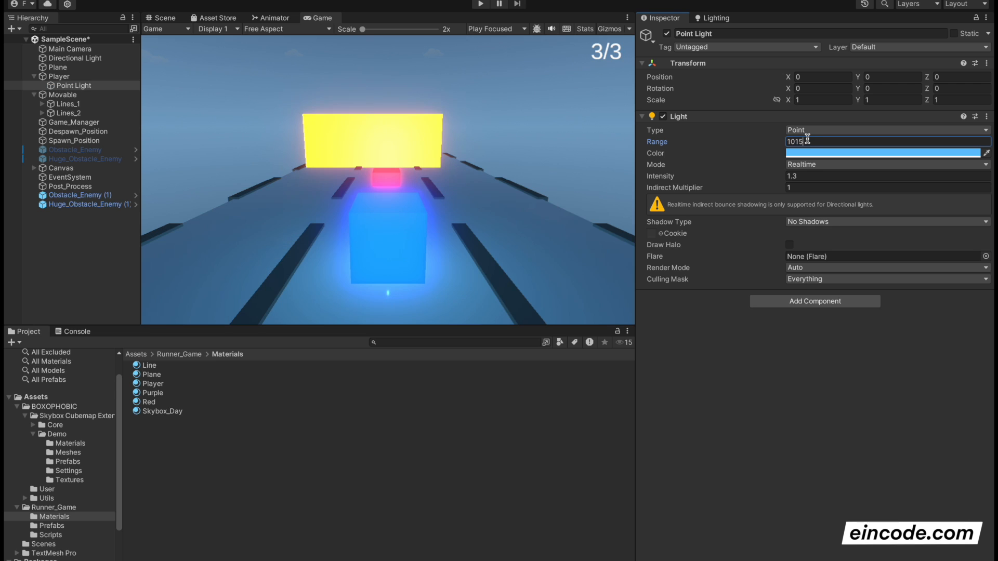
pyautogui.press('BackSpace')
pyautogui.press('BackSpace')
pyautogui.press('BackSpace')
pyautogui.press('BackSpace')
pyautogui.write('15')
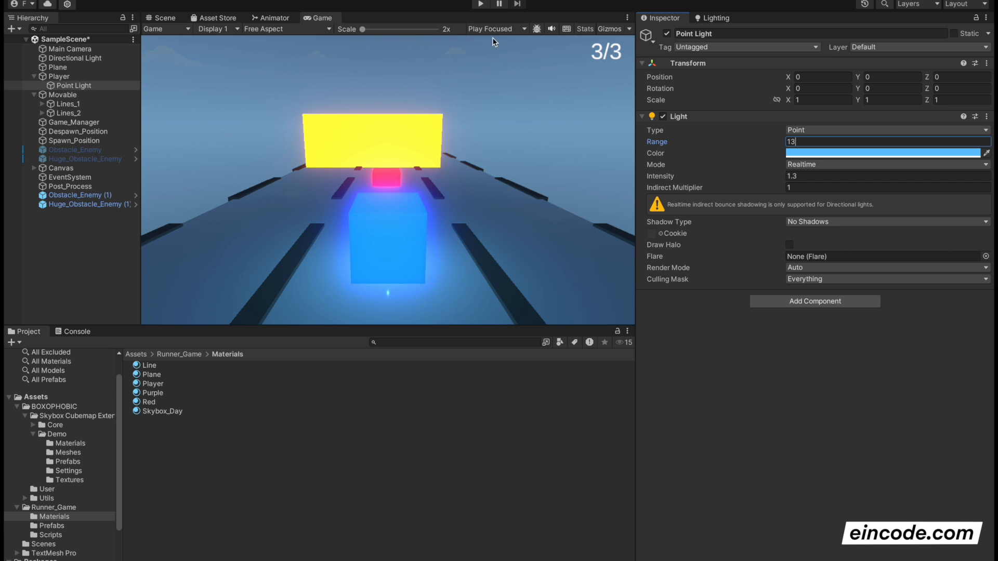
pyautogui.click(482, 5)
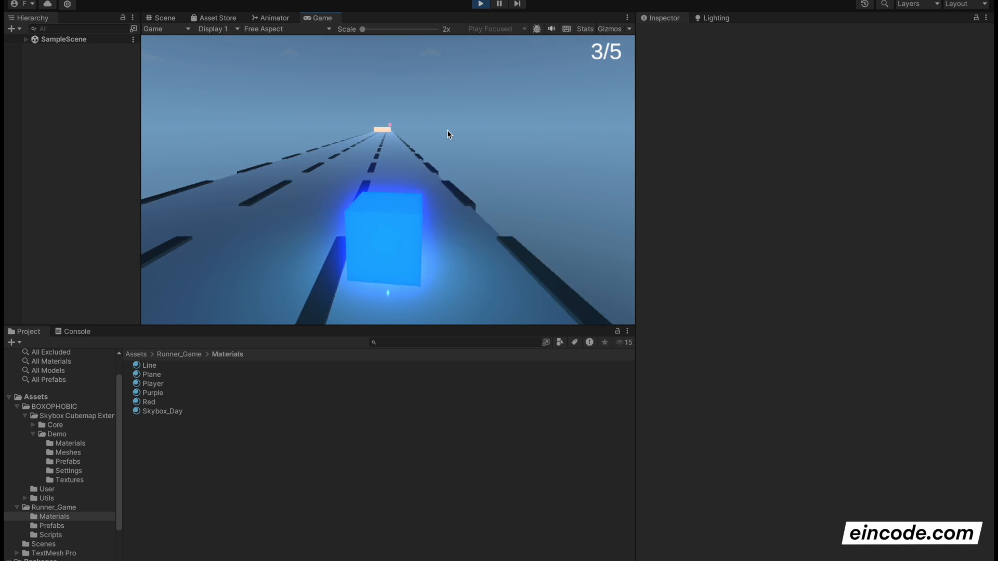
pyautogui.click(480, 4)
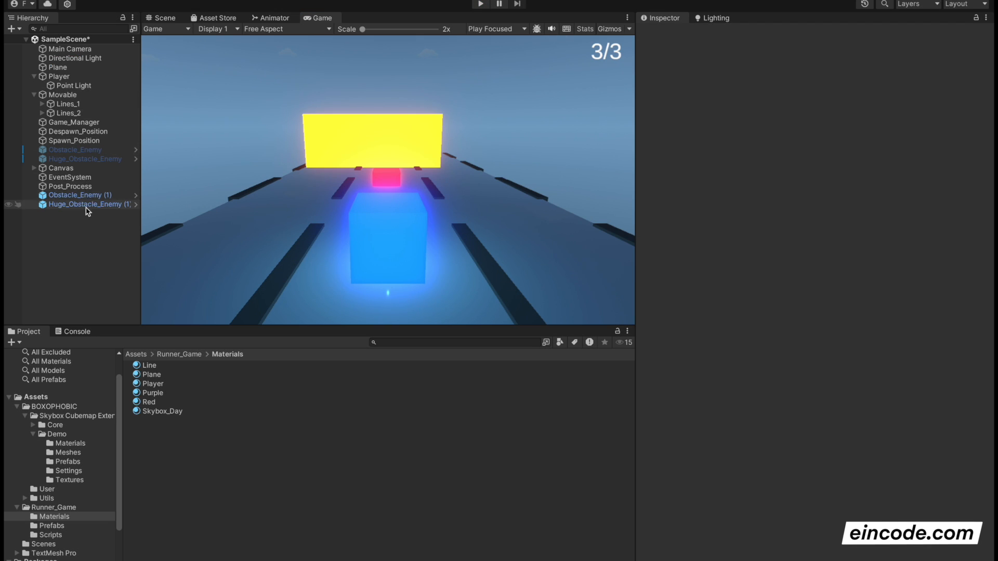
# Delete the sample objects Obstacle_Enemy (1) and Huge_Obstacle_Enemy (1) from the scene.
pyautogui.click(72, 186)
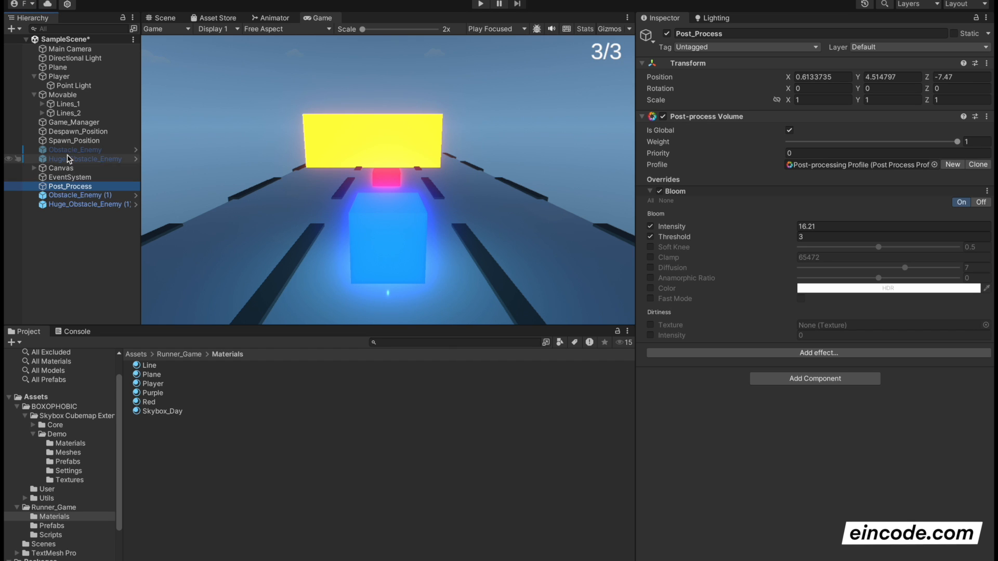
pyautogui.click(75, 195)
pyautogui.keyDown('ctrl'); pyautogui.click(76, 205); pyautogui.keyUp('ctrl')
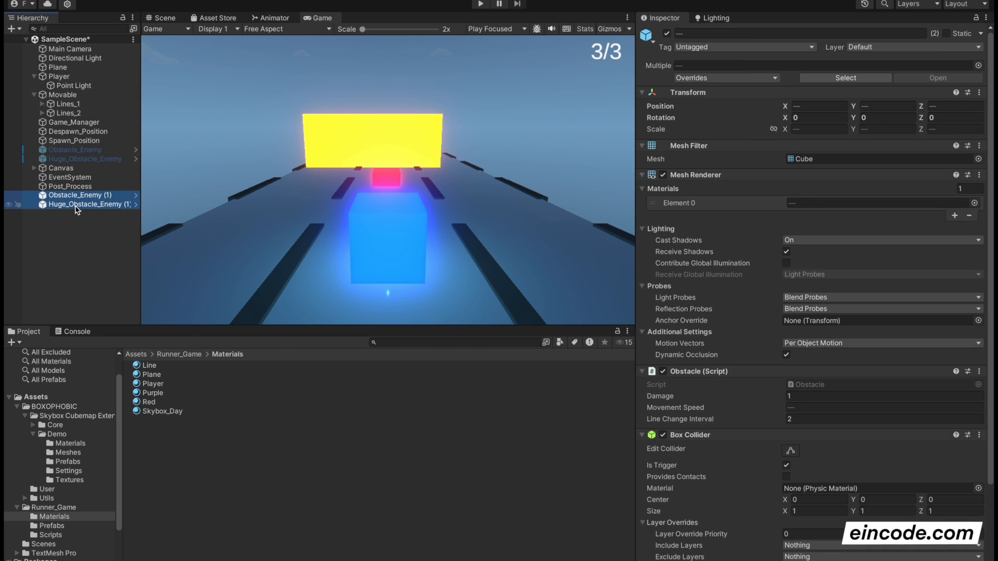
pyautogui.press('Delete')
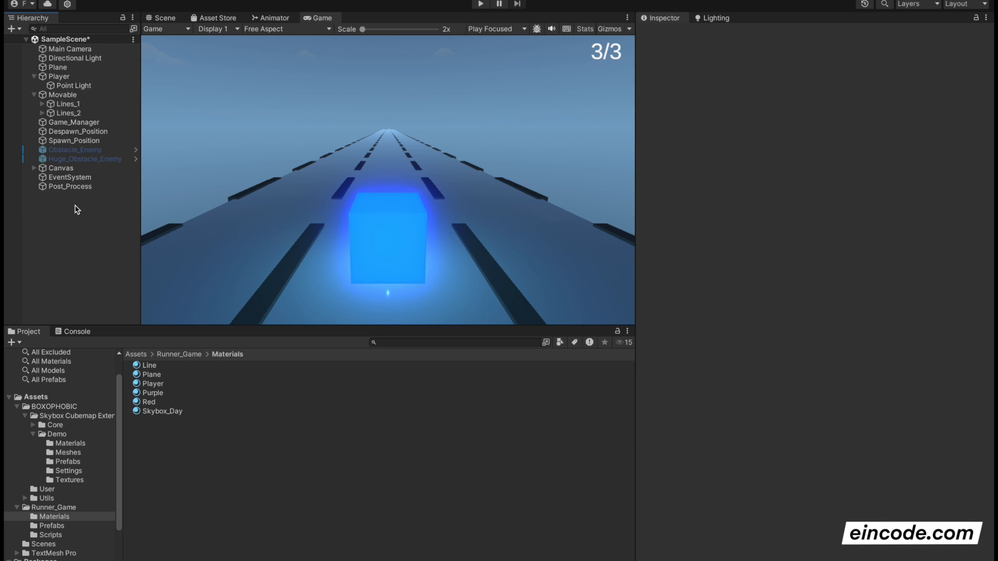
# Add a Color Grading effect to the Post_Process volume and expand its settings.
pyautogui.click(90, 187)
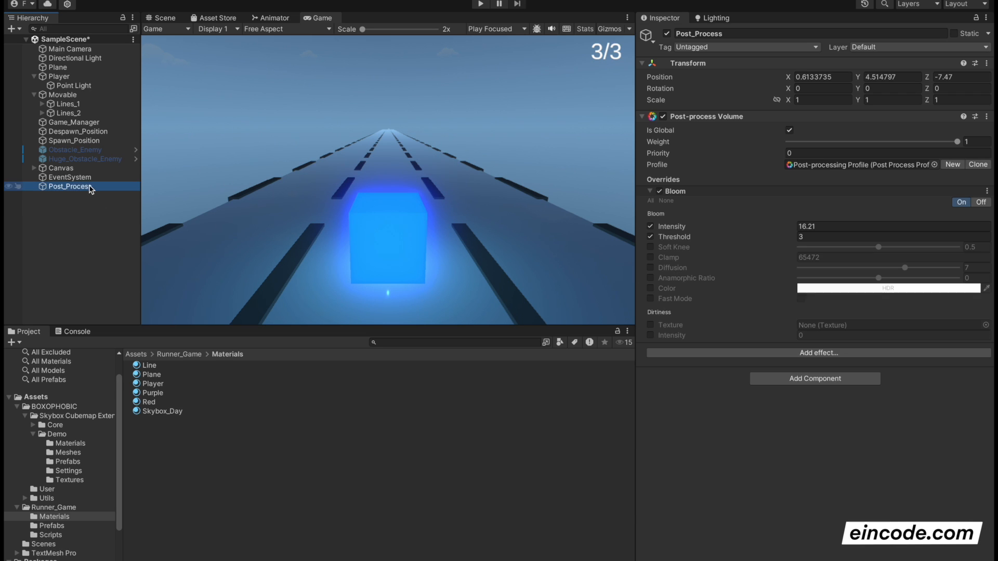
pyautogui.click(797, 350)
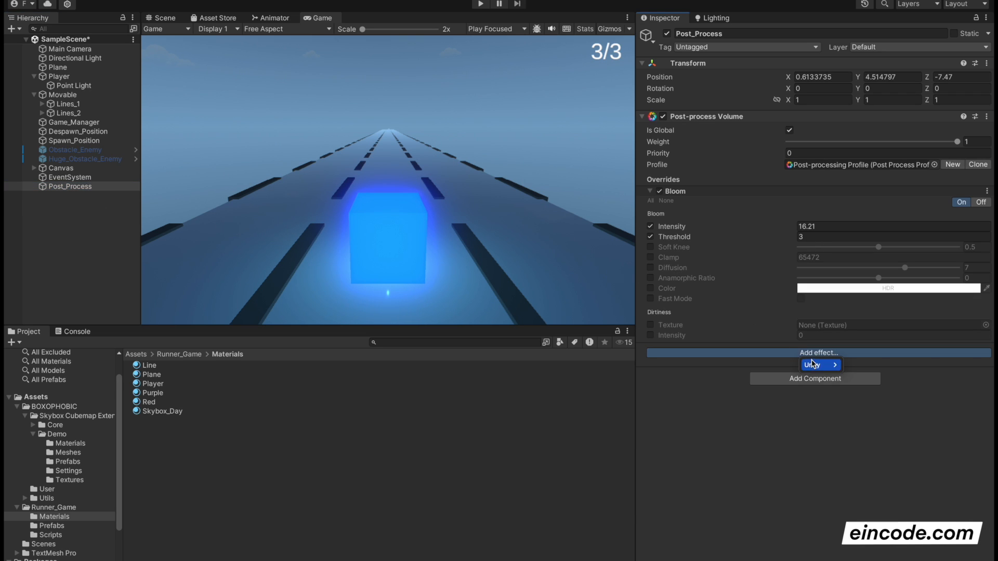
pyautogui.moveTo(814, 366)
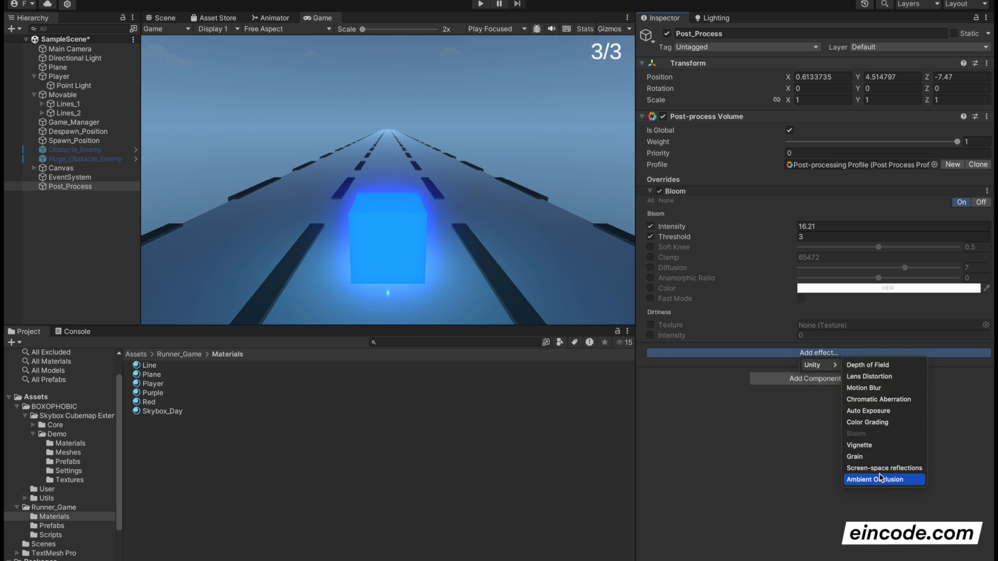
pyautogui.click(884, 422)
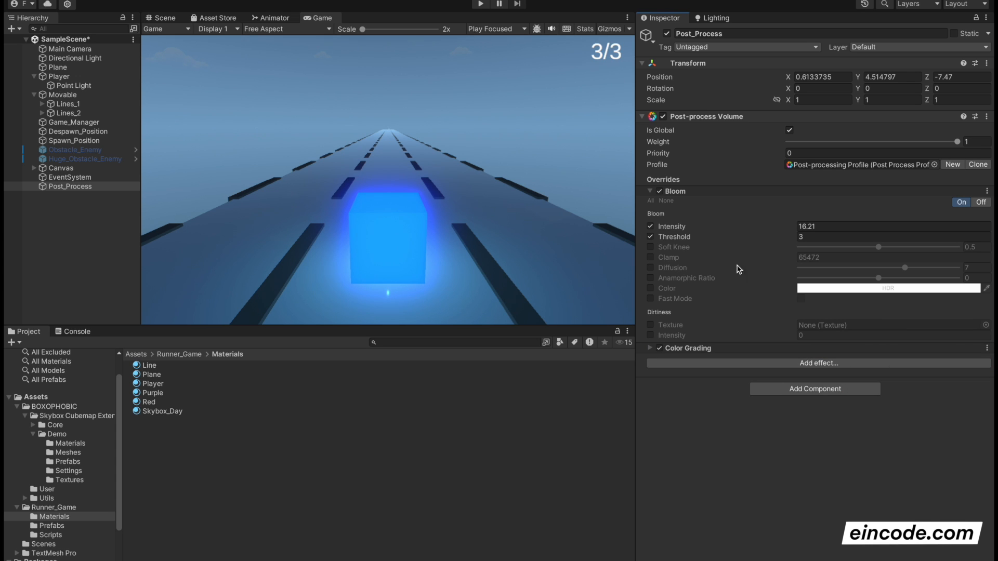
pyautogui.click(651, 349)
pyautogui.scroll(-10, 743, 287)
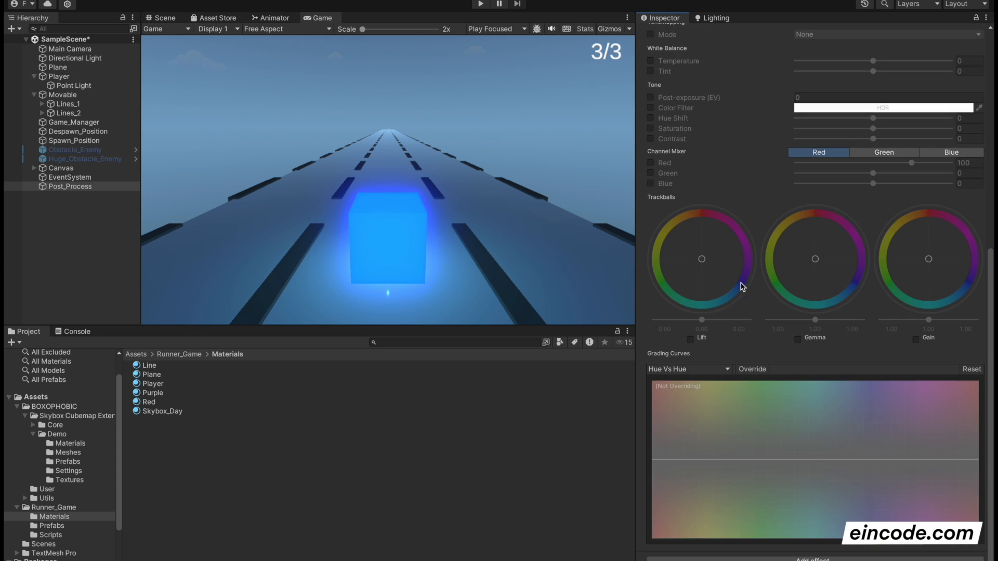
pyautogui.scroll(3, 742, 284)
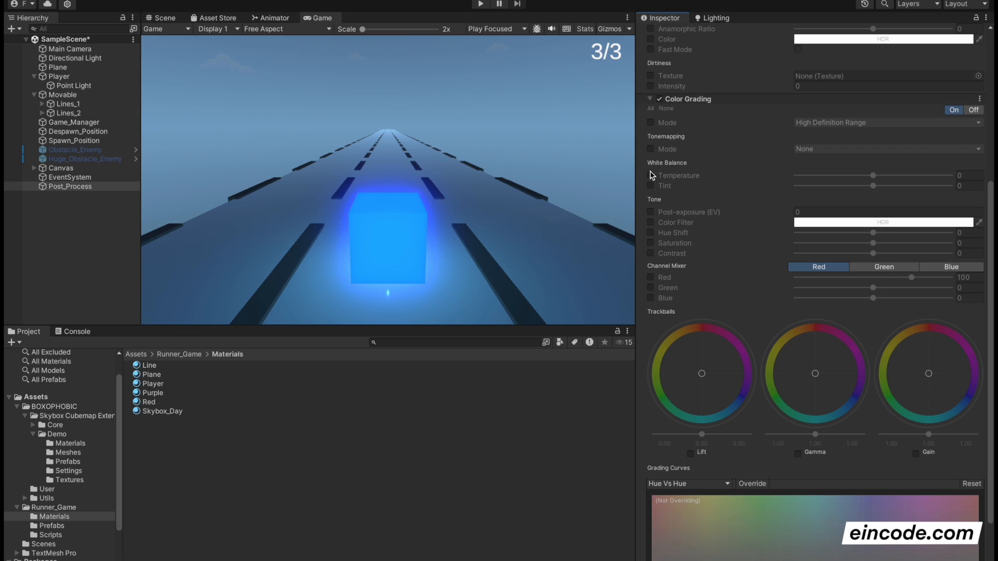
# Override the Color Grading tonemapping mode with Neutral.
pyautogui.click(651, 150)
pyautogui.click(818, 150)
pyautogui.click(837, 167)
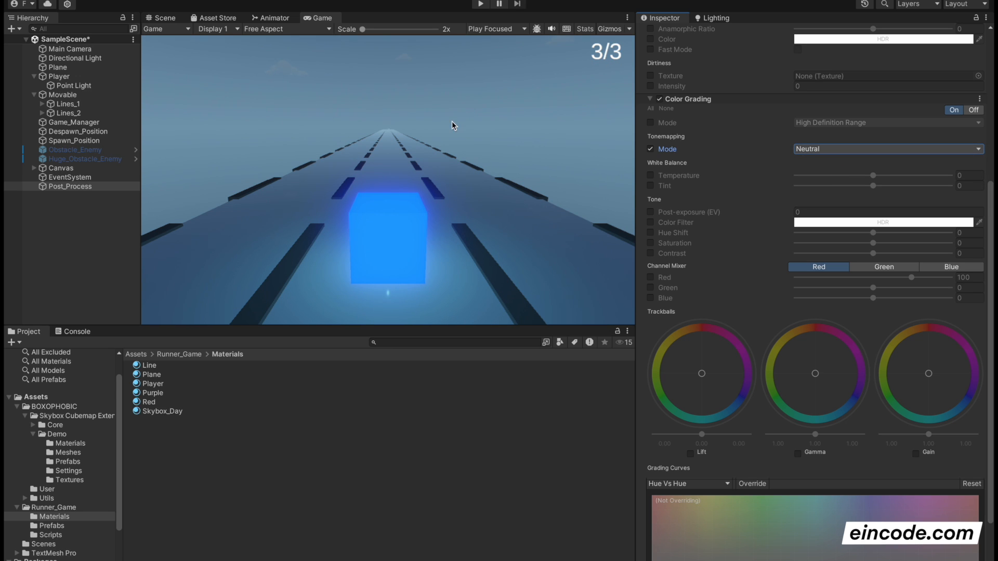
# Playtest the runner while trying the ACES and Custom tonemapping modes.
pyautogui.click(481, 4)
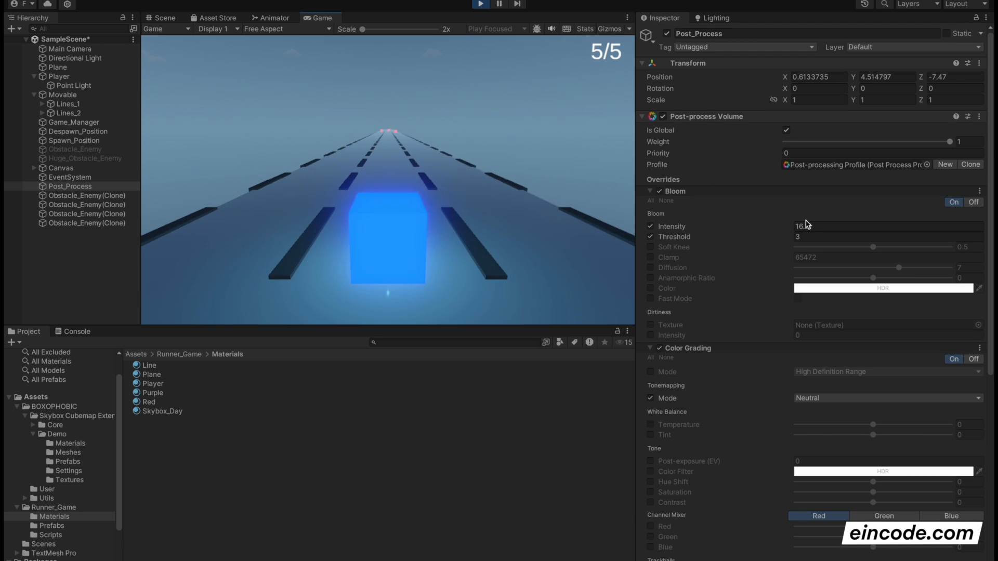
pyautogui.click(807, 399)
pyautogui.click(824, 415)
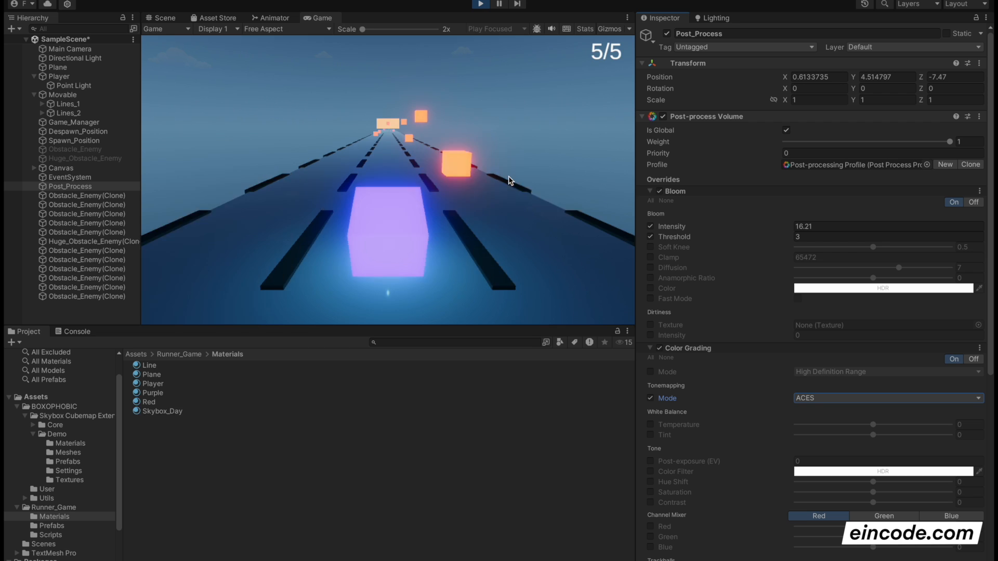
pyautogui.click(451, 99)
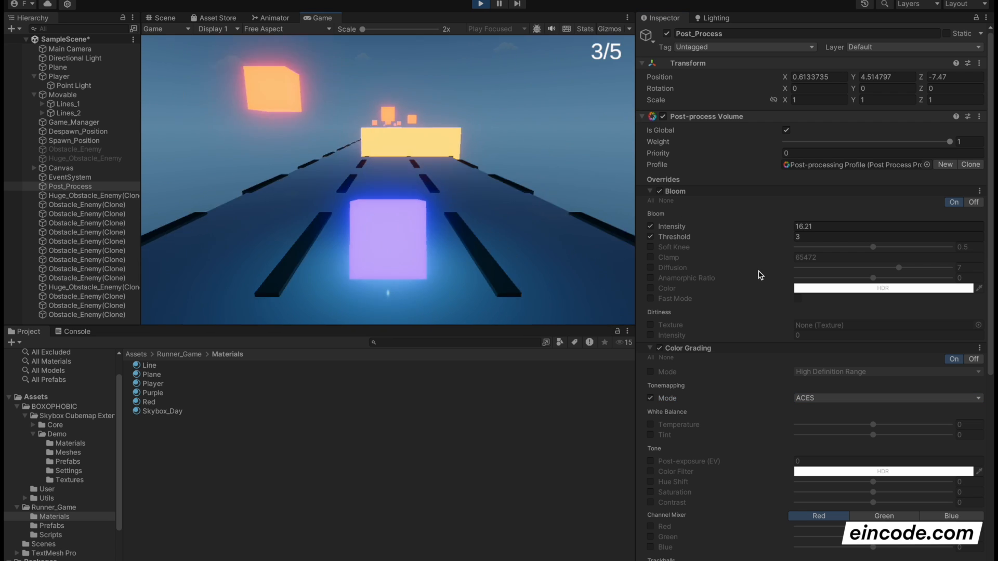
pyautogui.click(822, 399)
pyautogui.click(813, 423)
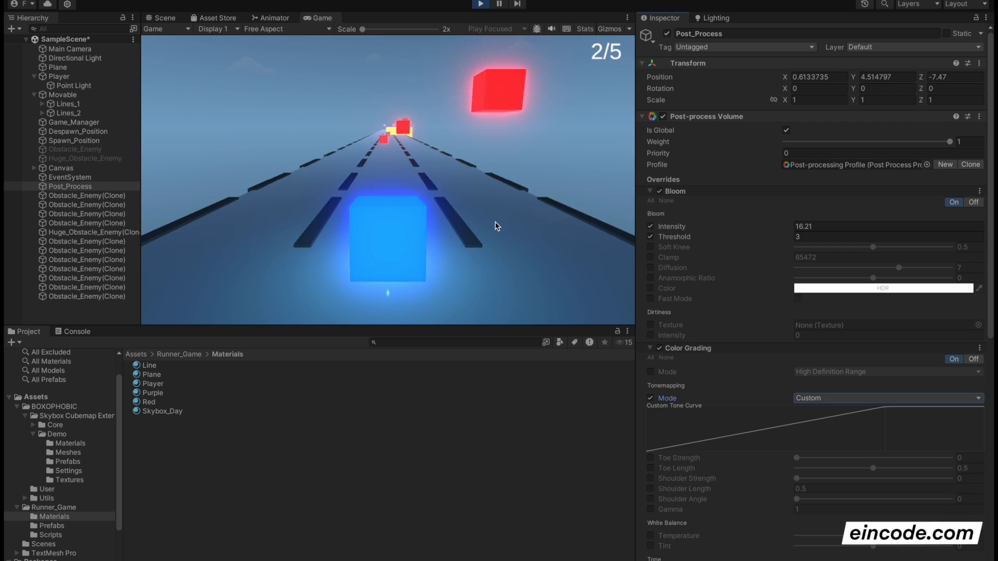
pyautogui.click(481, 5)
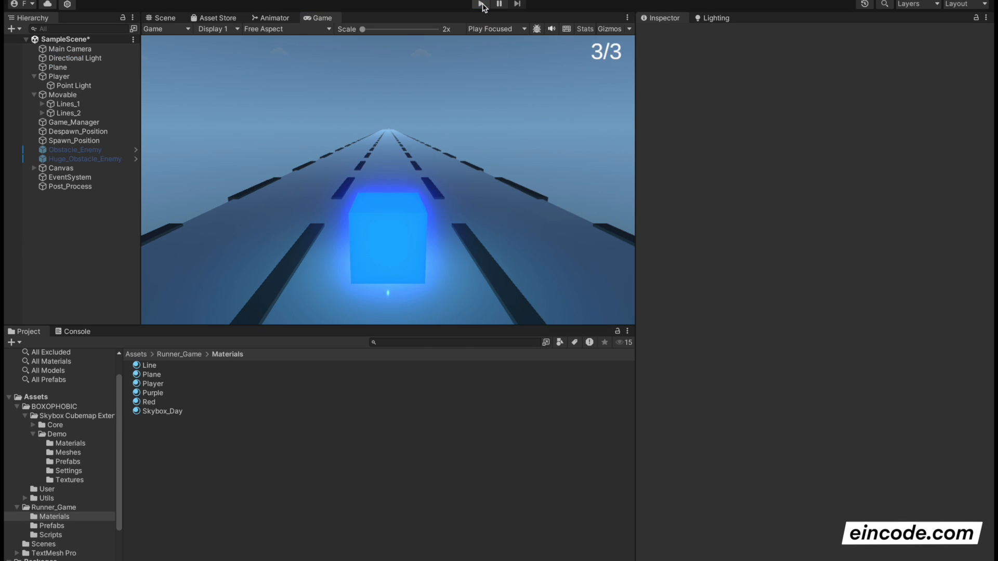
# Compare ACES tonemapping on Post_Process with the override on and off, then reset the mode to None and disable its override.
pyautogui.click(104, 187)
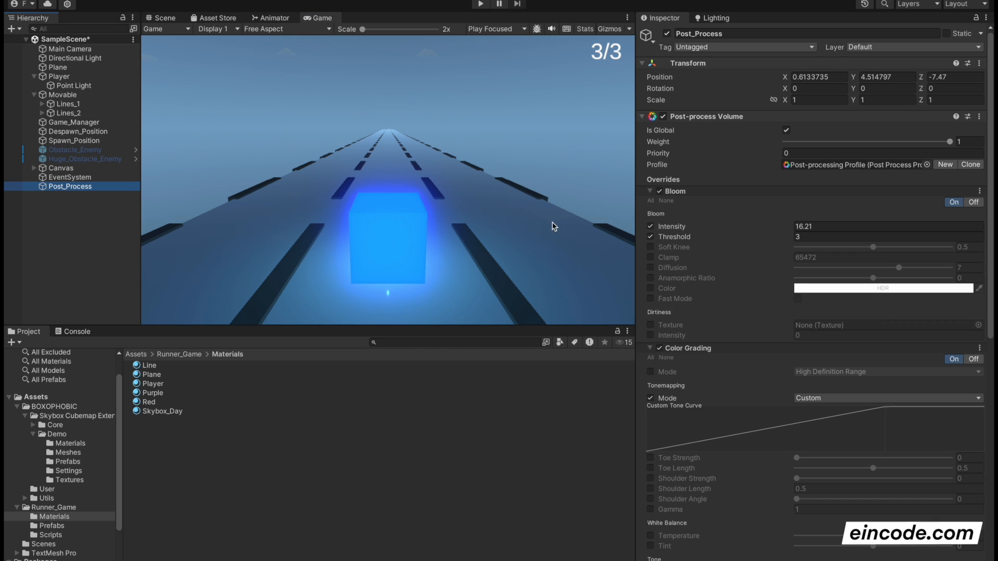
pyautogui.scroll(-5, 717, 279)
pyautogui.click(817, 272)
pyautogui.click(826, 272)
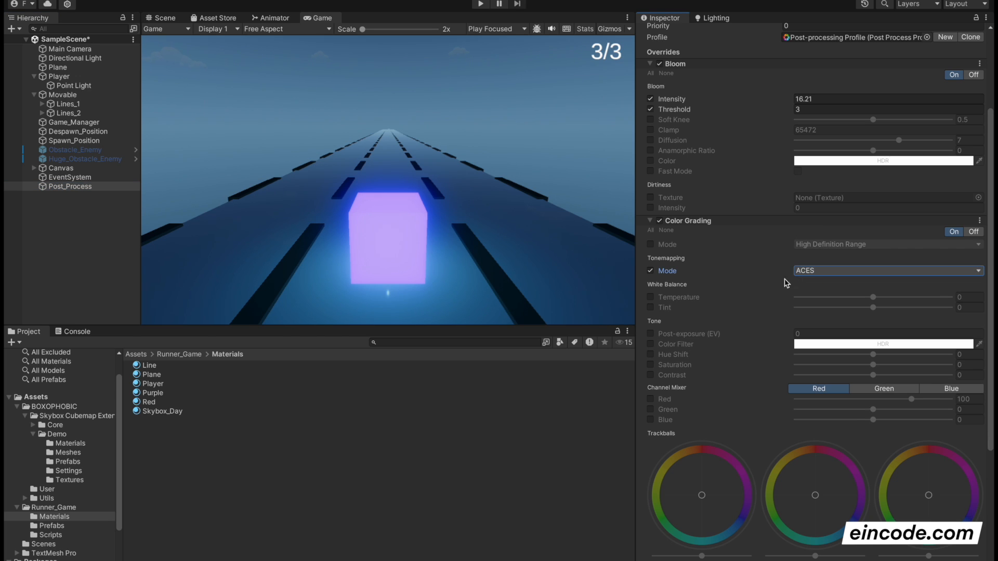
pyautogui.click(651, 271)
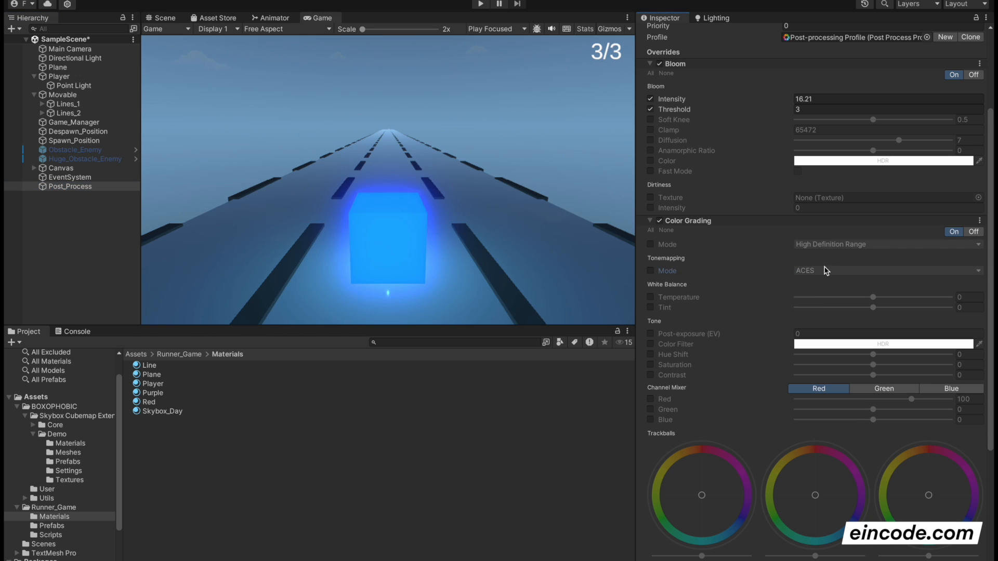
pyautogui.click(650, 271)
pyautogui.click(817, 271)
pyautogui.click(811, 260)
pyautogui.click(650, 270)
# Raise the Color Grading white balance temperature to 100 and briefly playtest the runner.
pyautogui.moveTo(875, 297); pyautogui.dragTo(911, 297)
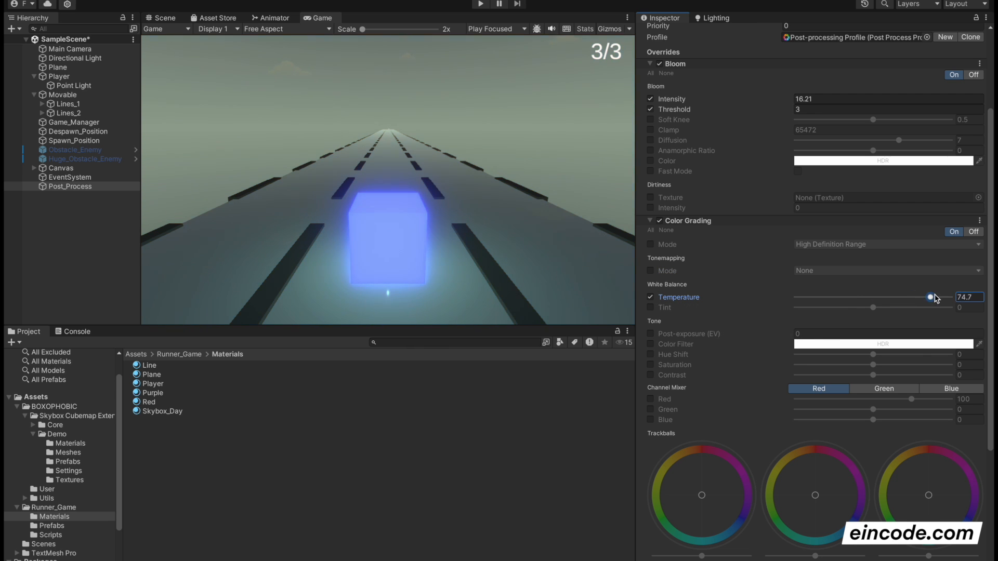
pyautogui.moveTo(980, 297); pyautogui.dragTo(957, 316)
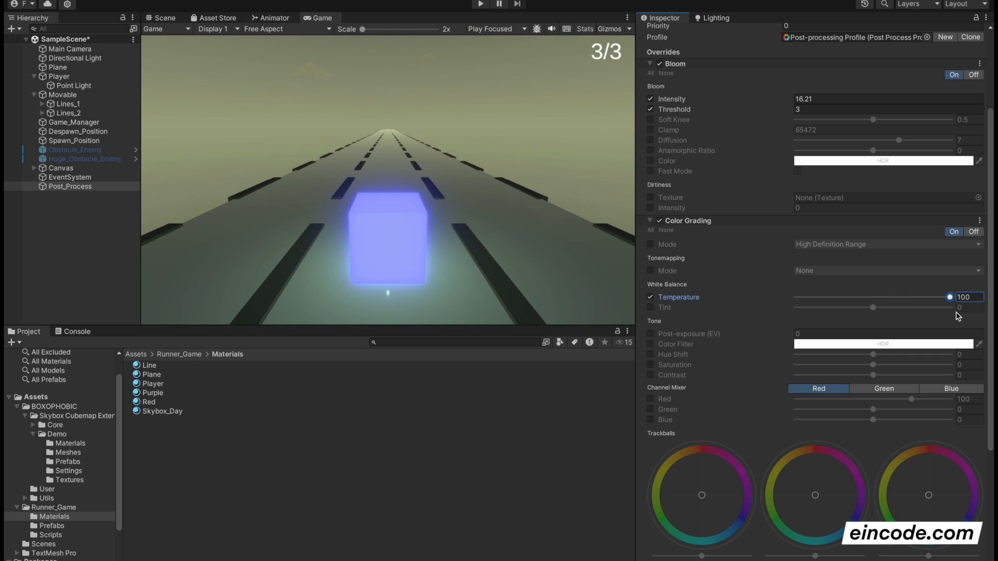
pyautogui.click(480, 6)
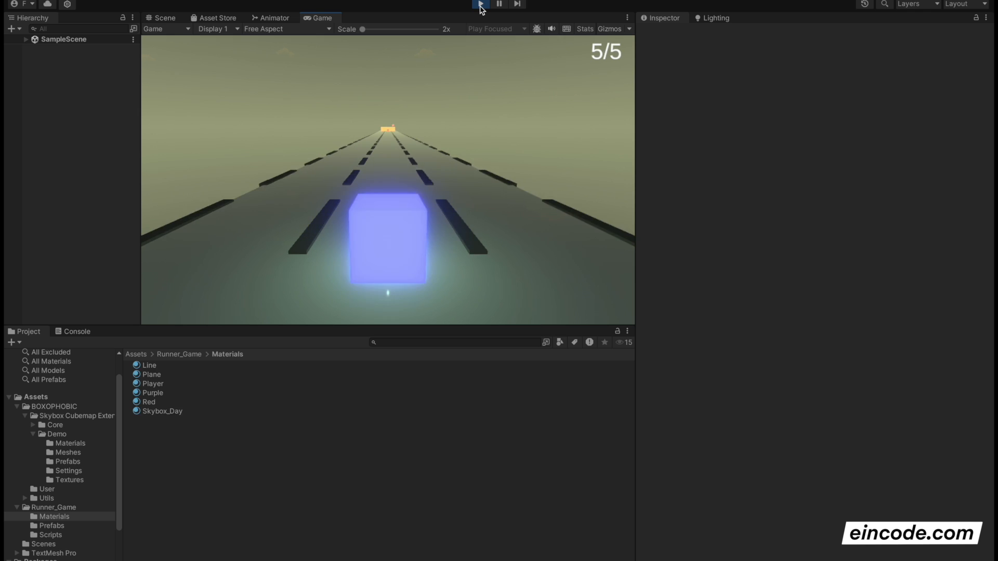
pyautogui.click(481, 5)
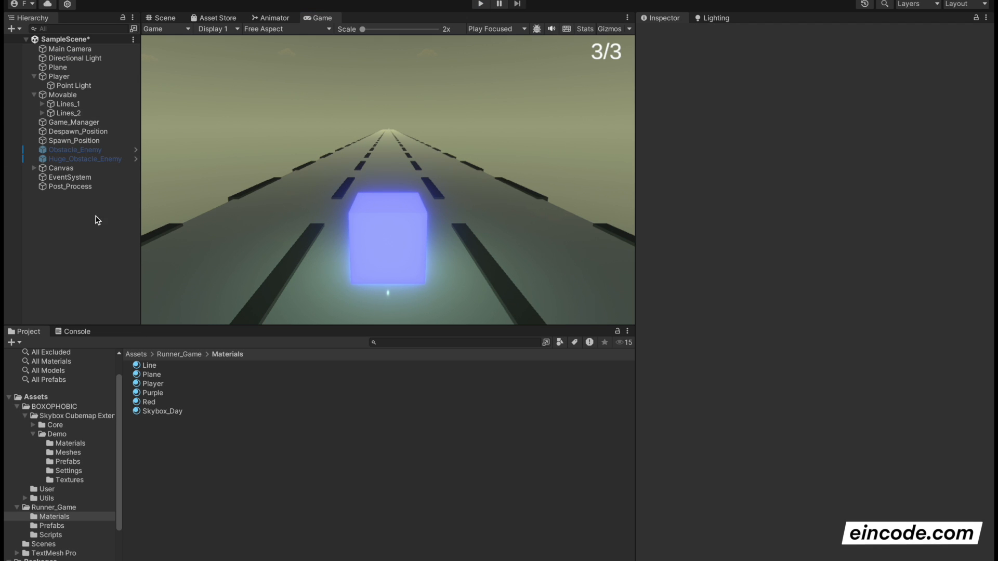
# Set the Color Grading temperature of Post_Process to 20.
pyautogui.click(78, 186)
pyautogui.scroll(-5, 838, 365)
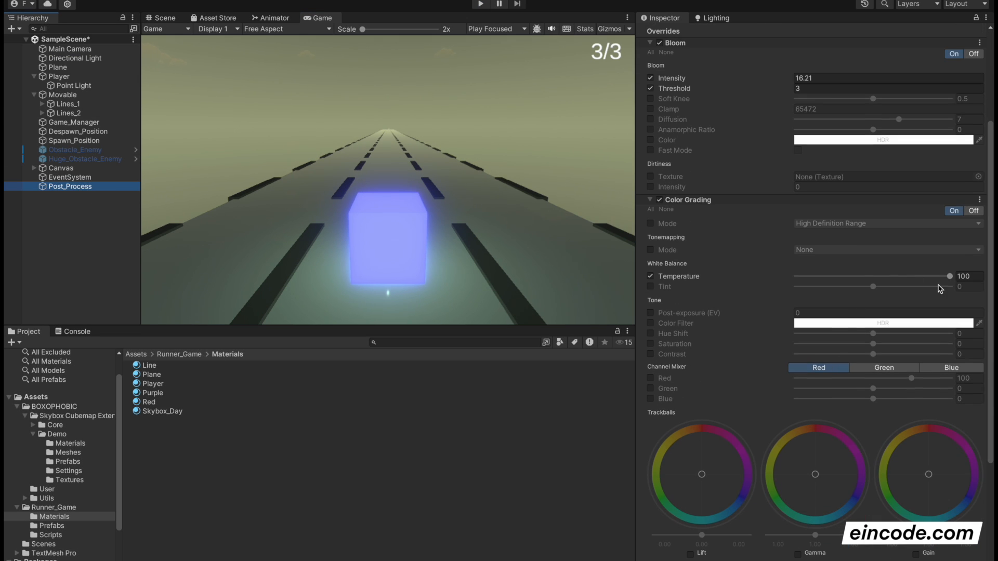
pyautogui.moveTo(946, 280); pyautogui.dragTo(892, 289)
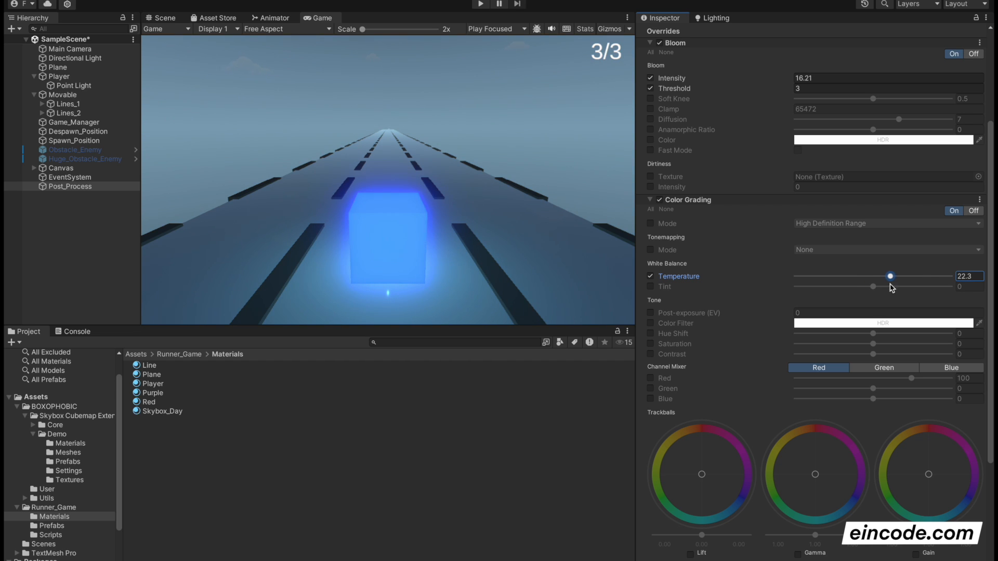
pyautogui.click(972, 276)
pyautogui.write('20')
# Enable the Tint override, try shifting it, and set it to 0.
pyautogui.click(651, 287)
pyautogui.moveTo(873, 287)
pyautogui.mouseDown()
pyautogui.moveTo(812, 295)
pyautogui.moveTo(951, 297)
pyautogui.moveTo(864, 298)
pyautogui.moveTo(883, 300)
pyautogui.mouseUp()
pyautogui.click(969, 286)
pyautogui.write('0')
# Try the Post-exposure and Color Filter overrides and disable both again.
pyautogui.click(651, 313)
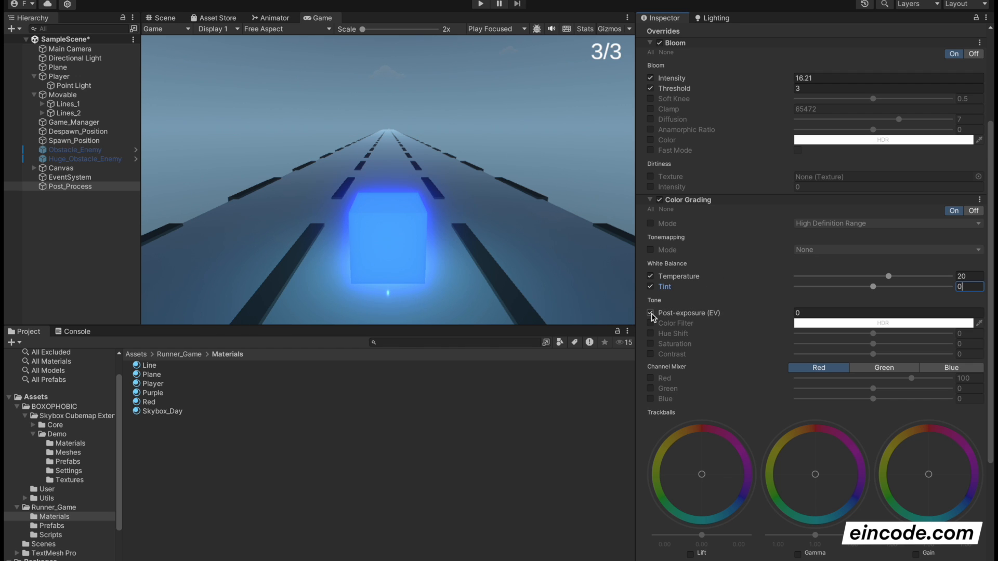
pyautogui.click(650, 313)
pyautogui.click(650, 323)
pyautogui.click(804, 324)
pyautogui.moveTo(879, 411); pyautogui.dragTo(819, 388)
pyautogui.click(812, 316)
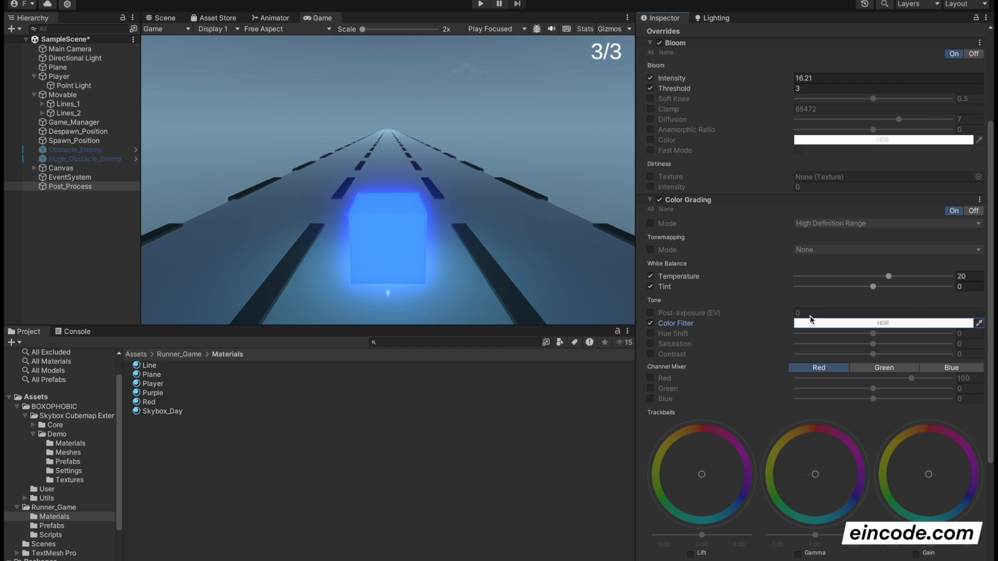
pyautogui.click(653, 323)
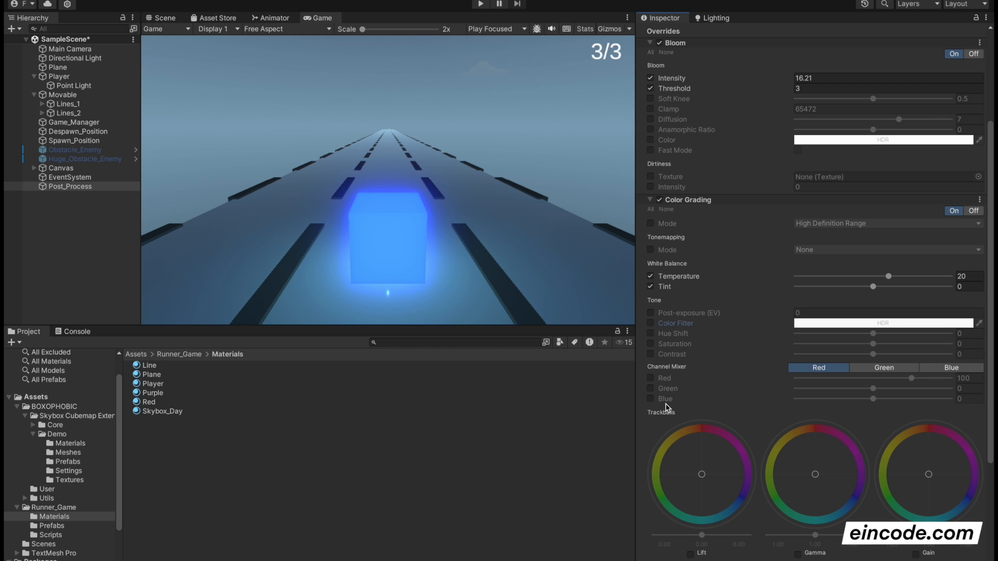
# Enable the Contrast override at 100 and playtest the runner.
pyautogui.click(651, 354)
pyautogui.moveTo(871, 358); pyautogui.dragTo(937, 353)
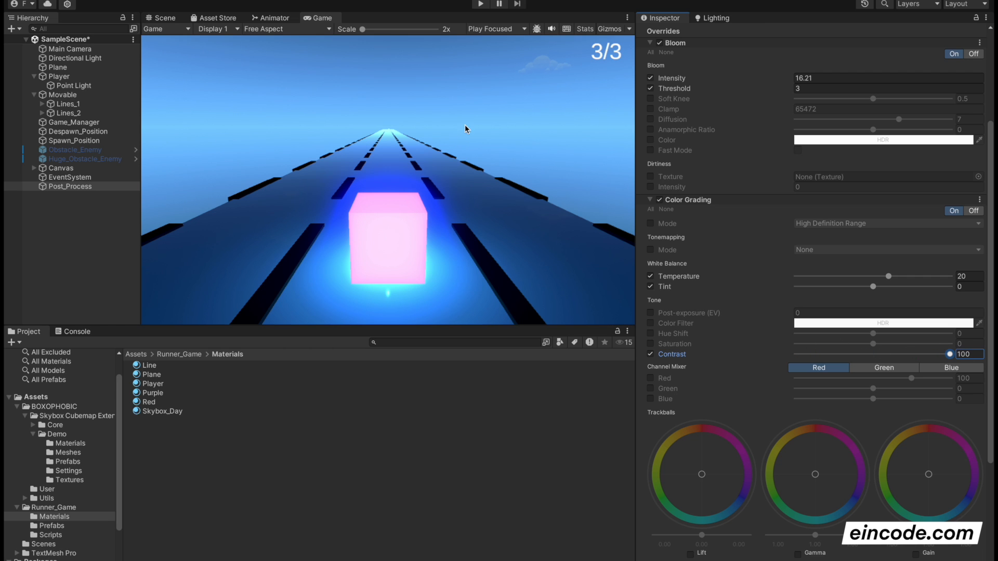
pyautogui.click(481, 6)
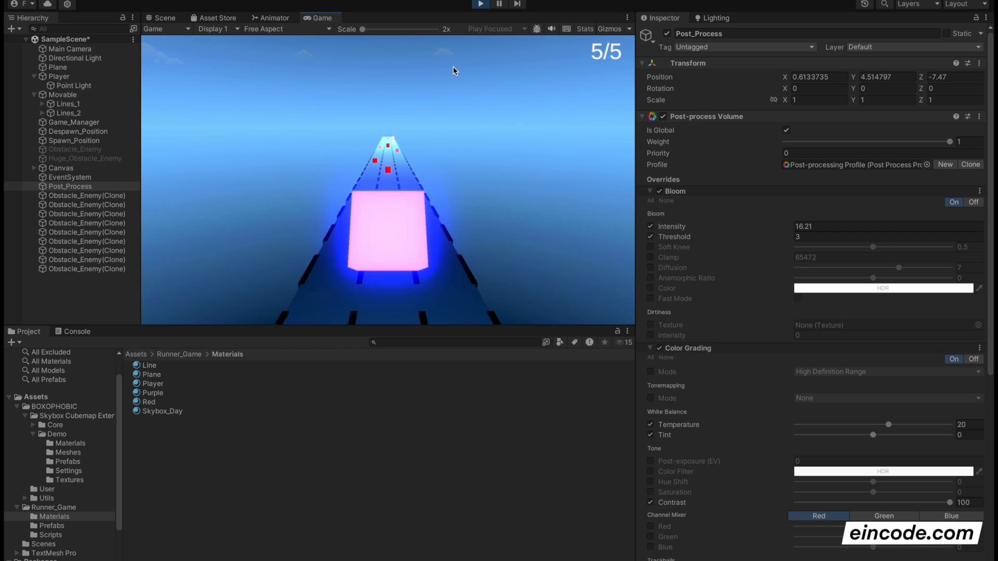
pyautogui.click(481, 4)
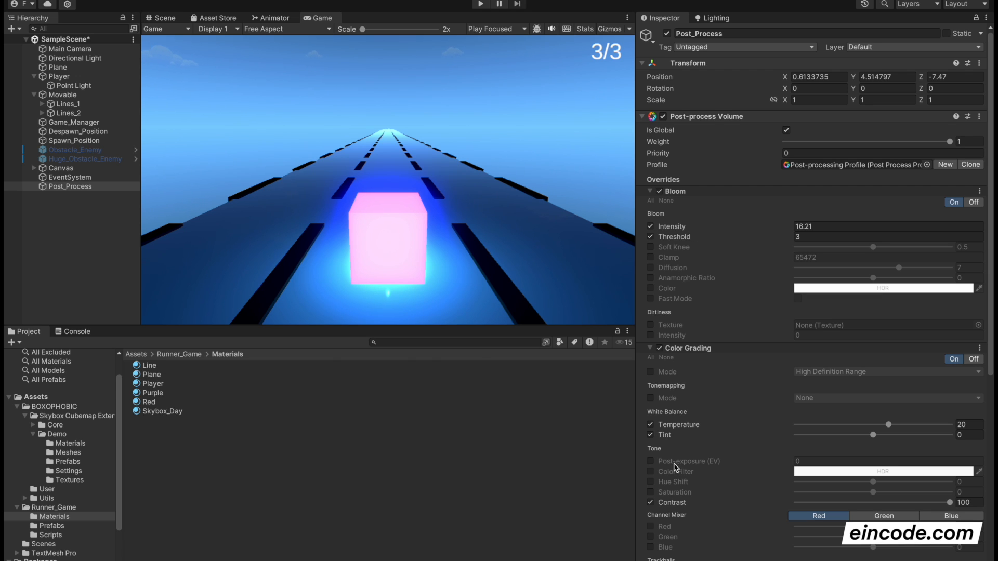
# Reset the Color Grading contrast to 0 and disable its override.
pyautogui.click(961, 502)
pyautogui.write('0')
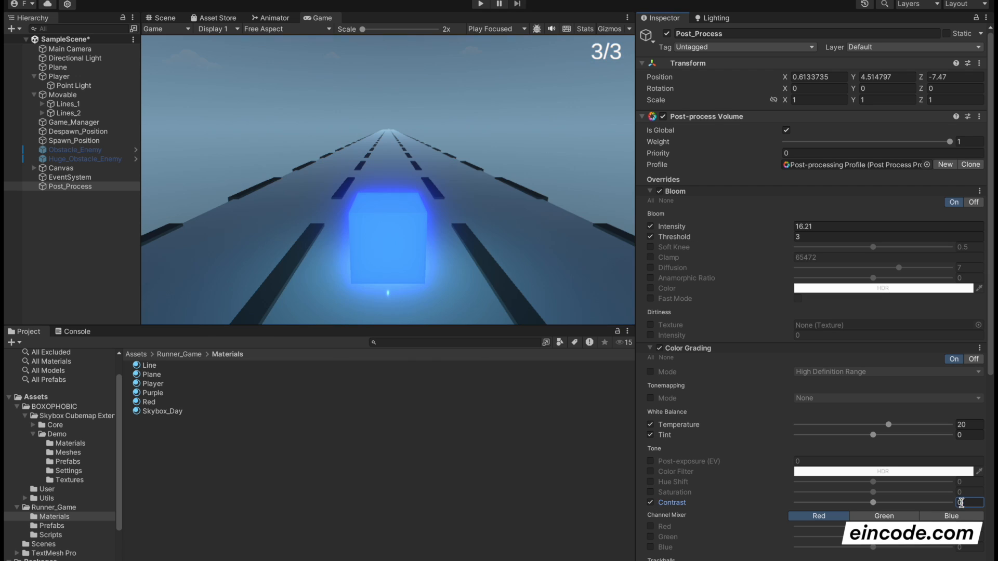
pyautogui.click(650, 503)
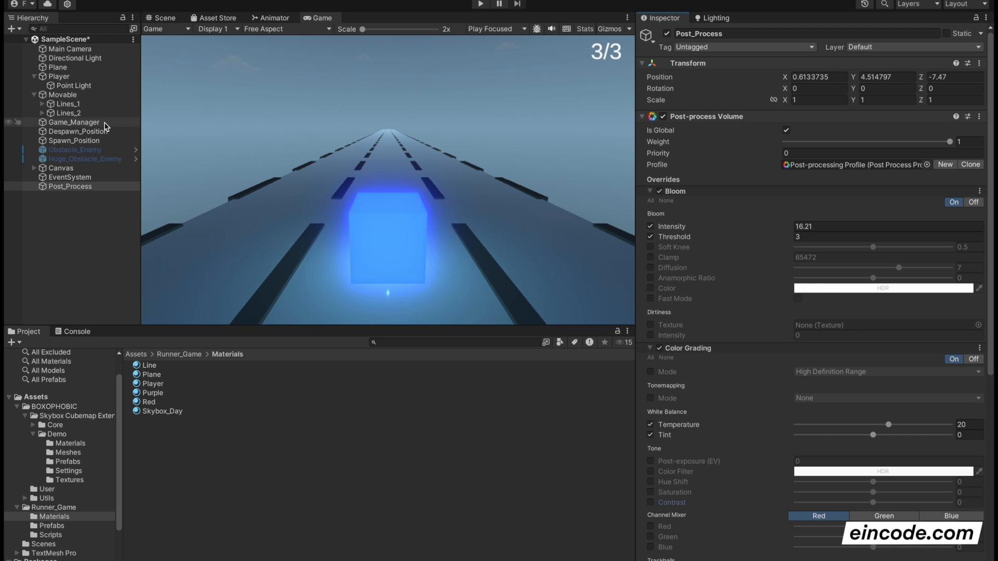
# Select the Point Light under Player and set its intensity to 1.6, trying 1.5 and 1.7 first.
pyautogui.click(62, 77)
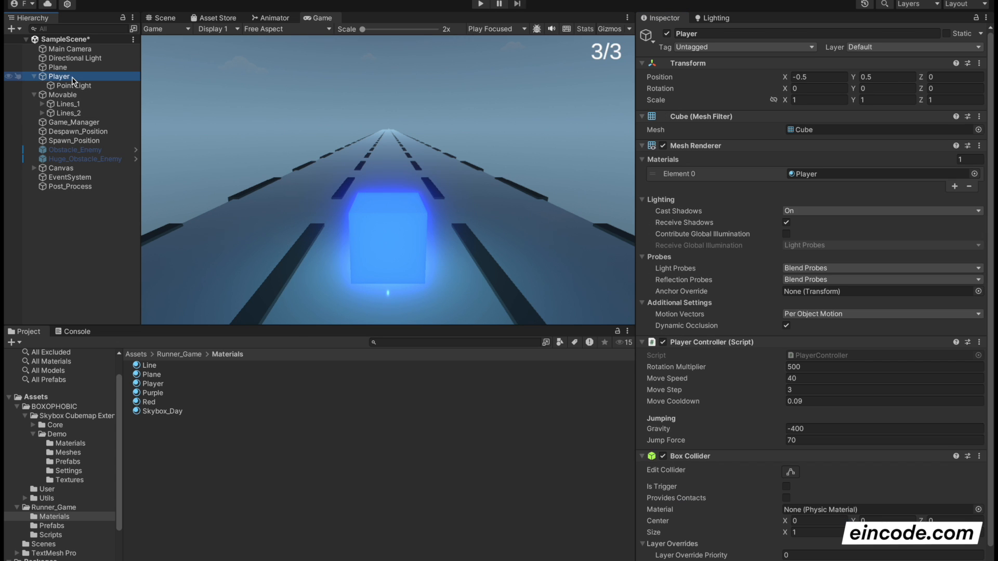
pyautogui.click(68, 95)
pyautogui.click(76, 86)
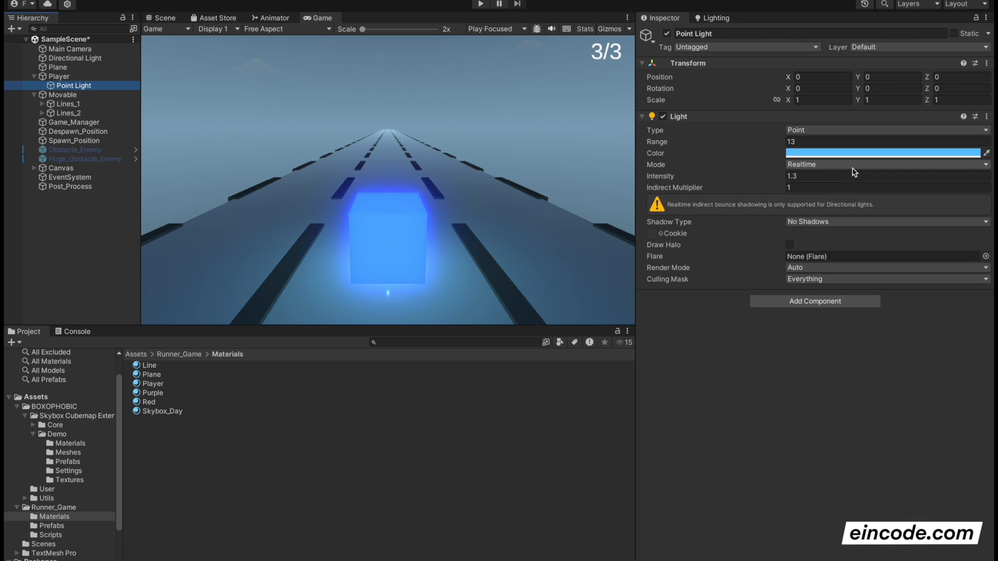
pyautogui.click(829, 177)
pyautogui.click(826, 178)
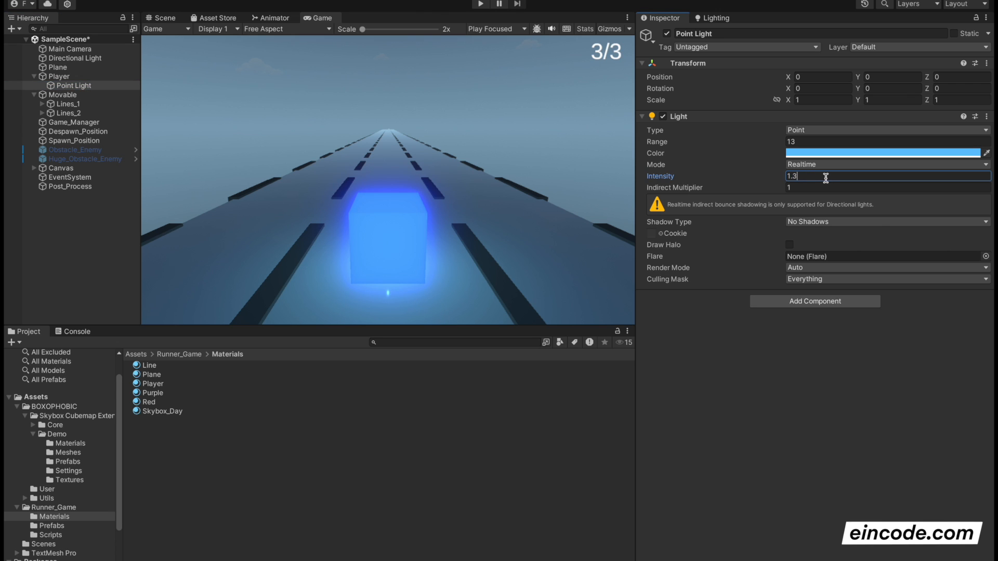
pyautogui.press('BackSpace')
pyautogui.write('5')
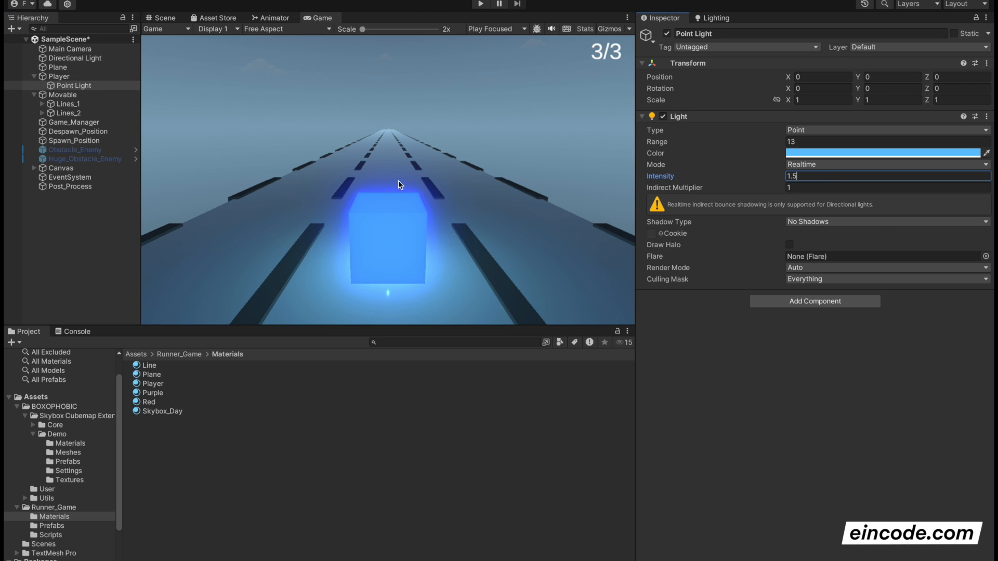
pyautogui.press('BackSpace')
pyautogui.write('7')
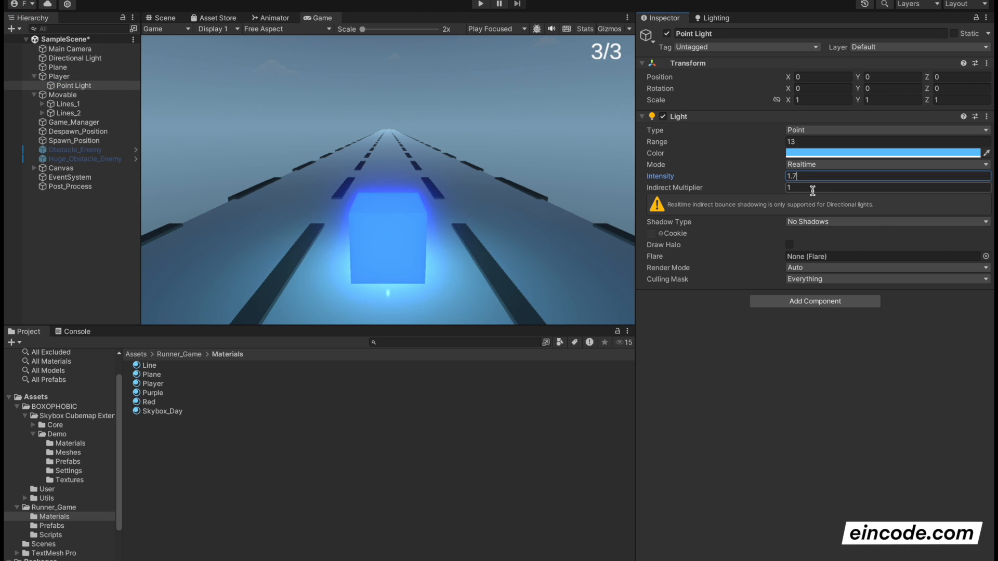
pyautogui.press('BackSpace')
pyautogui.write('6')
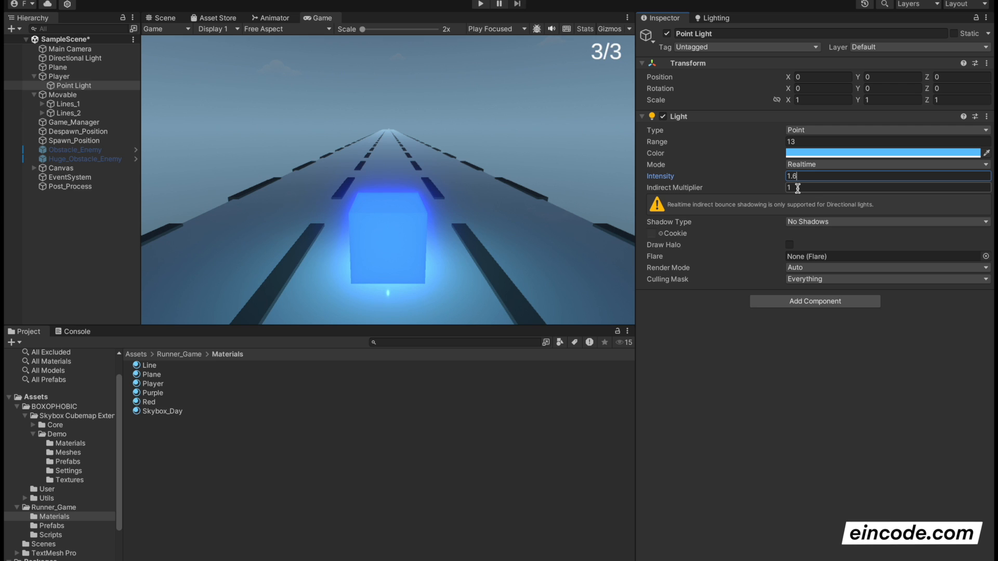
# Try the Directional and Spot types on the player's Point Light, inspect it in the scene, and restore the Point type.
pyautogui.click(816, 132)
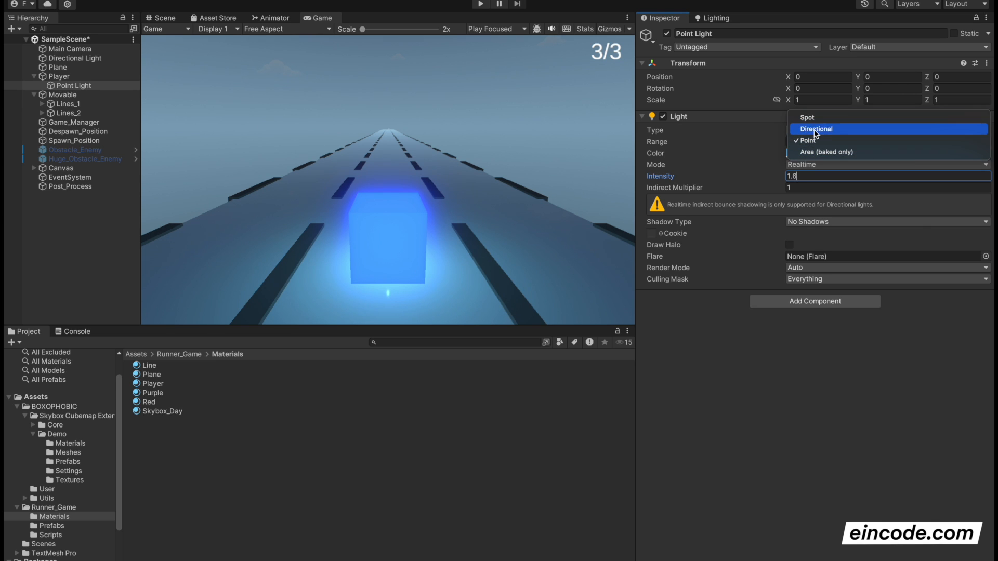
pyautogui.click(823, 130)
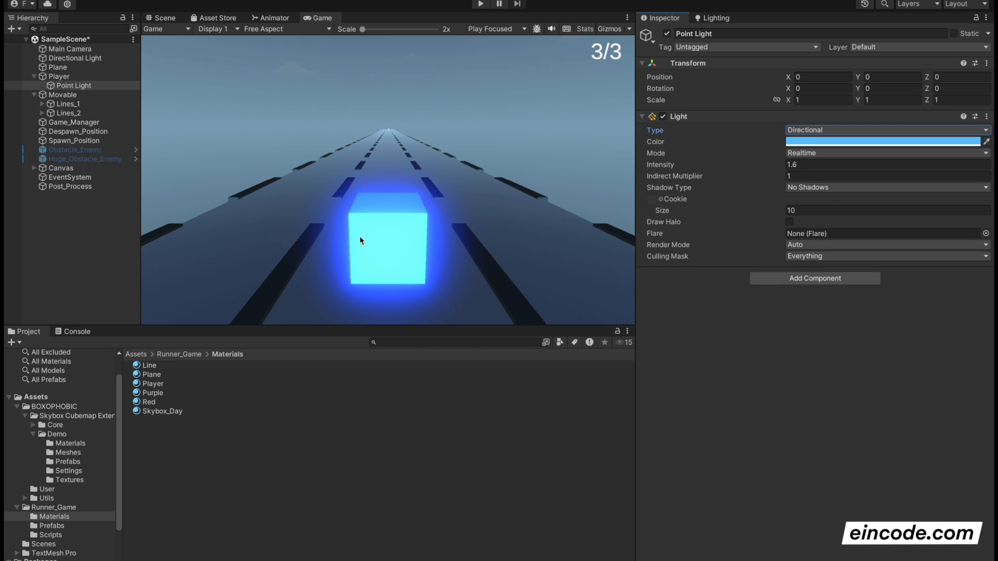
pyautogui.click(821, 131)
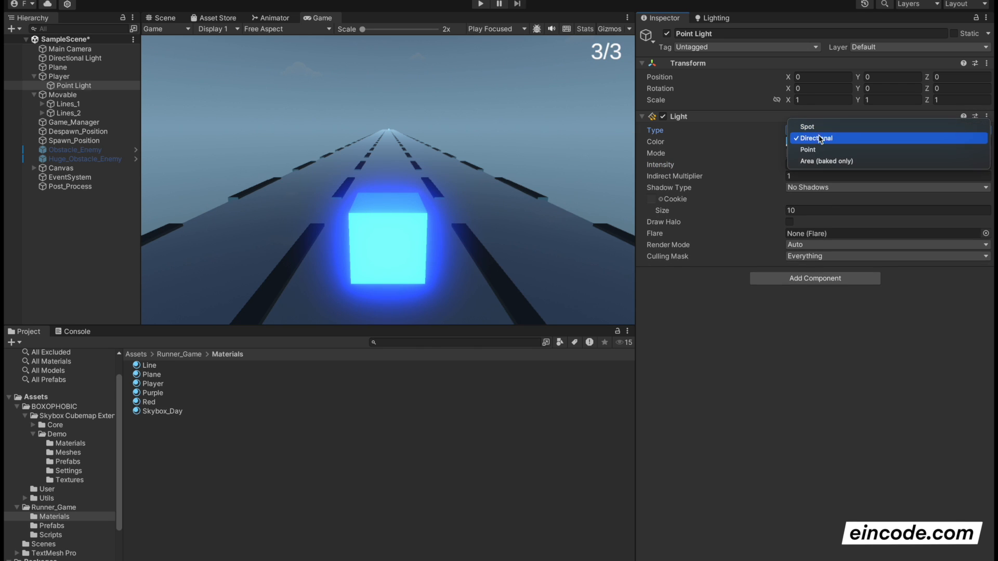
pyautogui.click(823, 127)
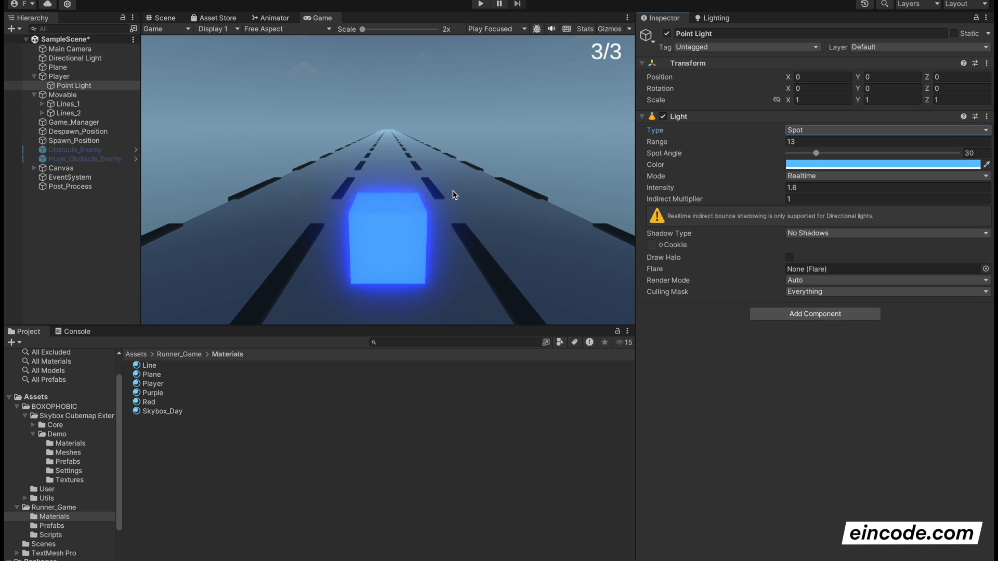
pyautogui.click(167, 20)
pyautogui.moveTo(334, 127); pyautogui.dragTo(234, 143, button='right')
pyautogui.click(119, 105)
pyautogui.click(104, 95)
pyautogui.click(107, 86)
pyautogui.moveTo(381, 124); pyautogui.dragTo(415, 111, button='right')
pyautogui.click(836, 130)
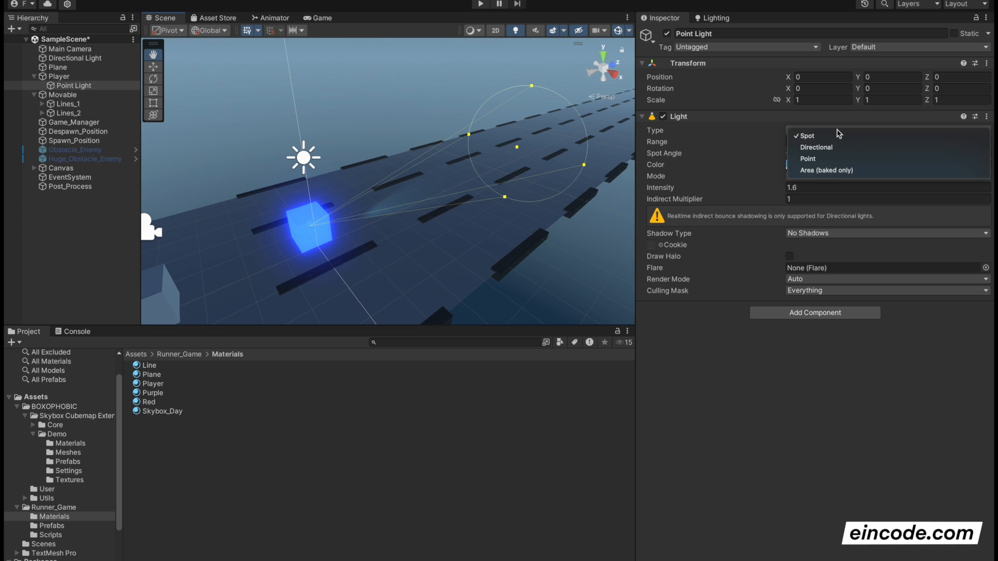
pyautogui.click(823, 158)
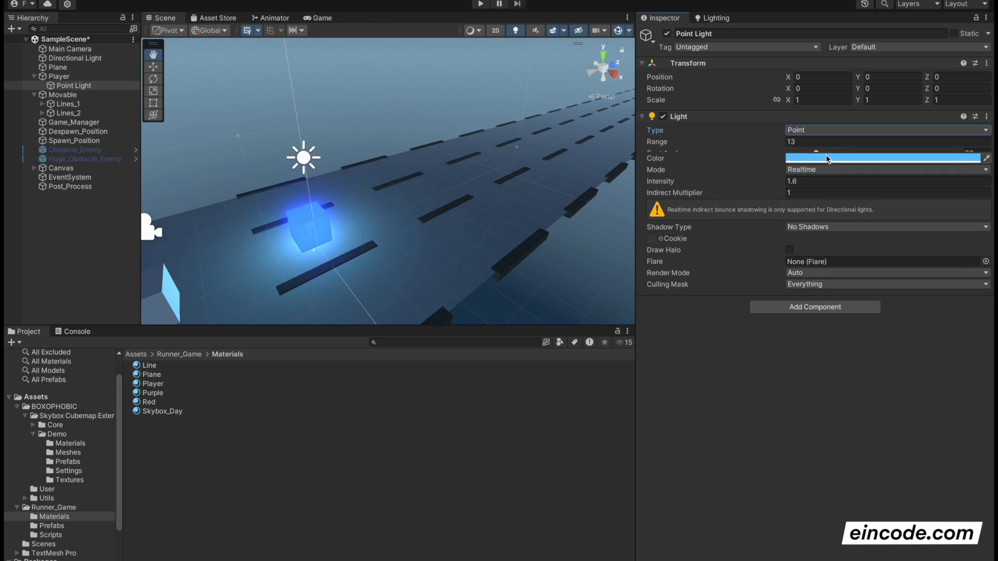
# Try raising the Point Light above the player to Y 3.14, playtest, and reset its Y position to 0.
pyautogui.click(154, 66)
pyautogui.moveTo(300, 187); pyautogui.dragTo(280, 88)
pyautogui.click(479, 4)
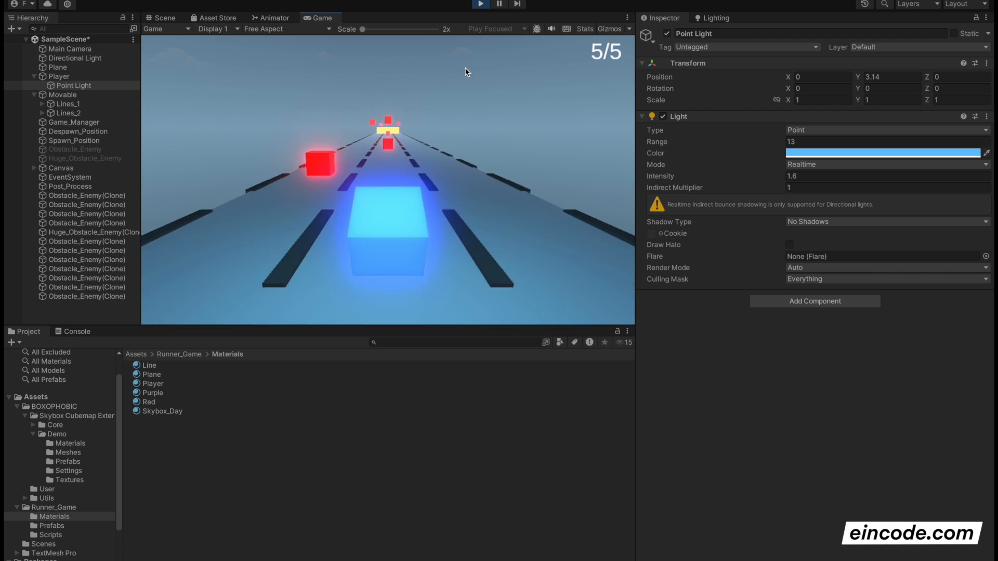
pyautogui.click(479, 4)
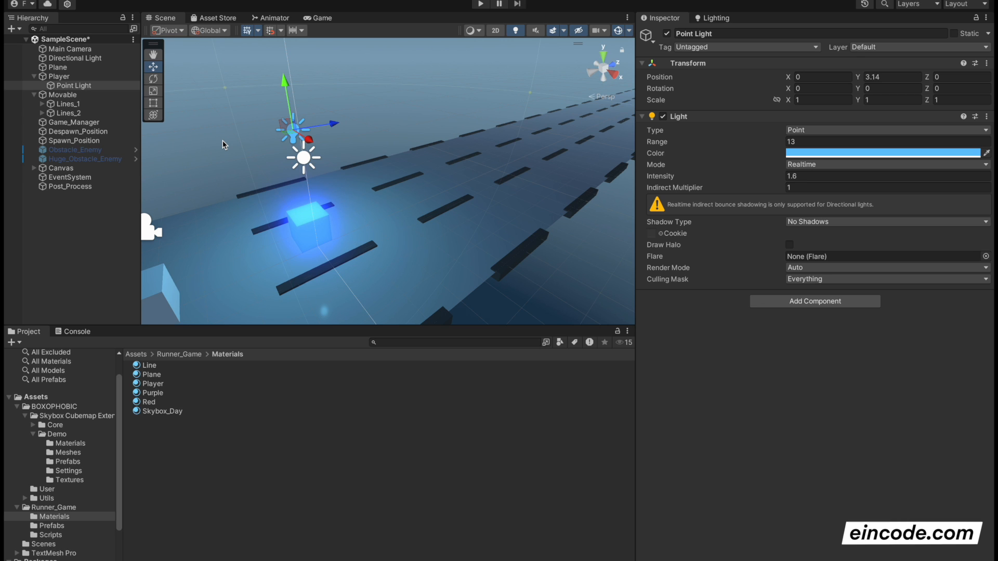
pyautogui.click(879, 76)
pyautogui.write('0')
# Playtest the runner with the Point Light at the player's centre, steering the cube between lanes.
pyautogui.keyDown('alt'); pyautogui.moveTo(275, 177); pyautogui.dragTo(448, 189); pyautogui.keyUp('alt')
pyautogui.click(481, 5)
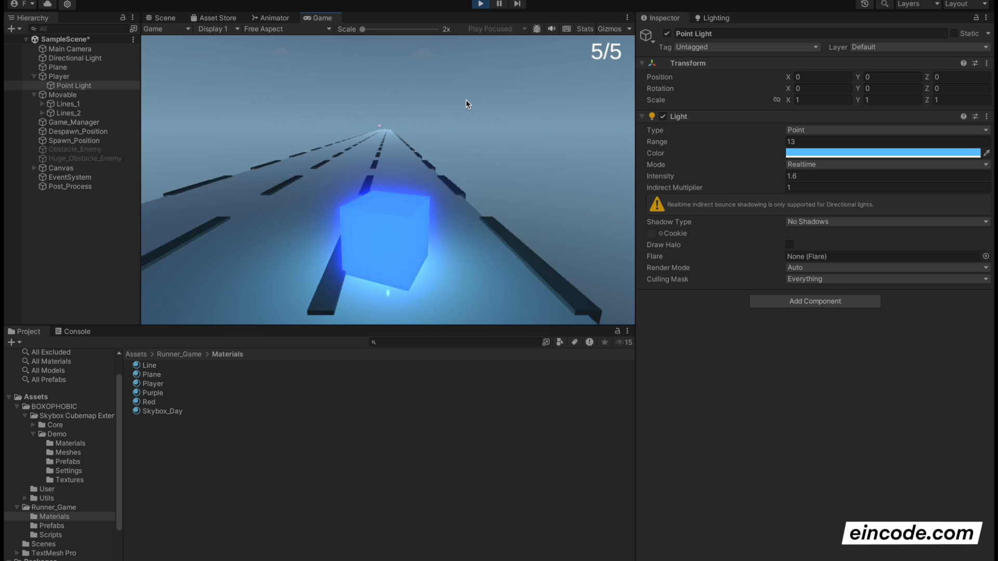
pyautogui.press('Left')
pyautogui.press('Right')
pyautogui.press('Left')
pyautogui.press('Left')
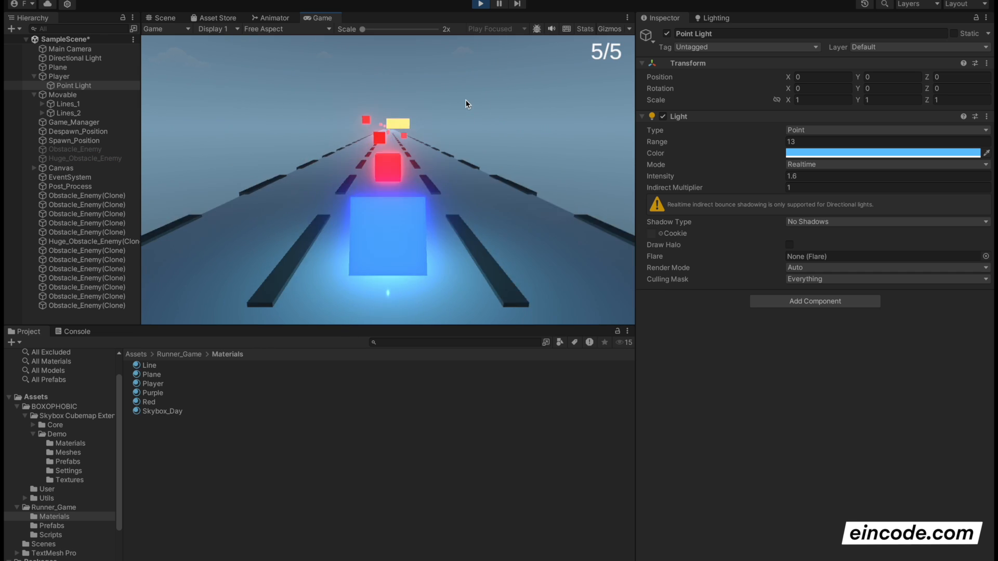
pyautogui.click(479, 4)
# Set the fog density in the environment lighting settings to 0.03, trying 0.02 first.
pyautogui.moveTo(415, 87); pyautogui.dragTo(360, 87, button='right')
pyautogui.moveTo(403, 121); pyautogui.dragTo(405, 87, button='right')
pyautogui.press('w')
pyautogui.scroll(-1, 434, 94)
pyautogui.press('w')
pyautogui.press('s')
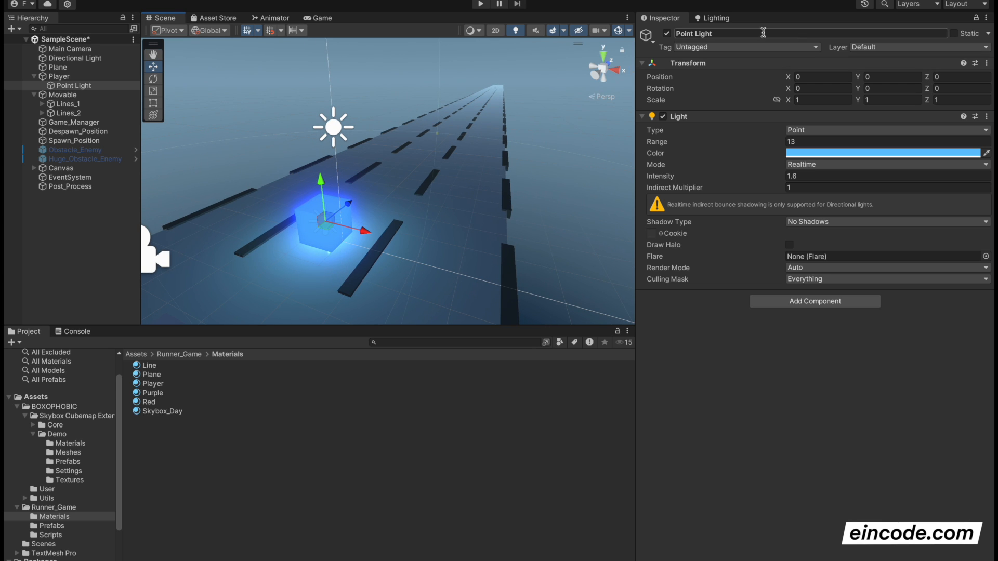
pyautogui.click(716, 18)
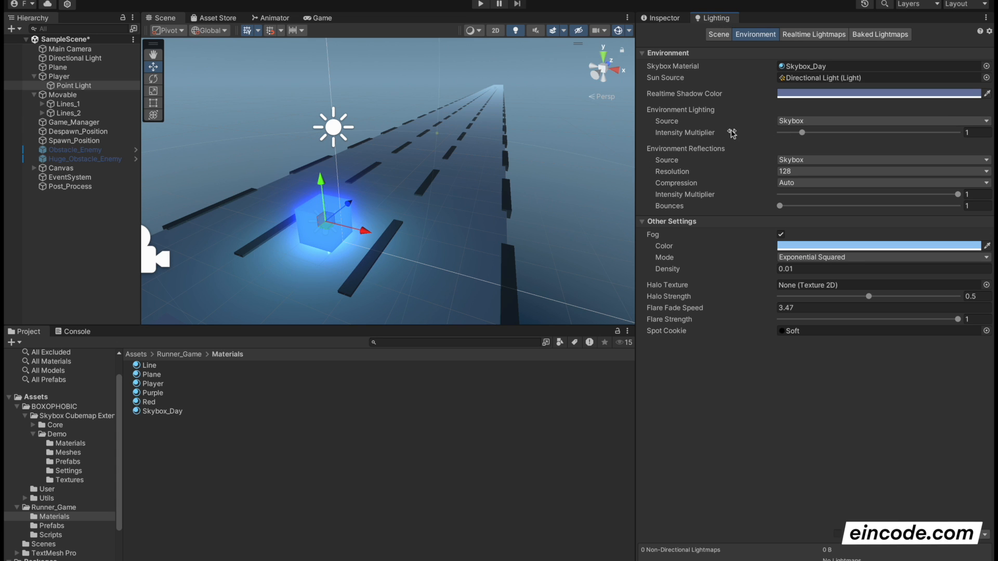
pyautogui.moveTo(471, 160); pyautogui.dragTo(512, 157, button='right')
pyautogui.press('w')
pyautogui.click(817, 269)
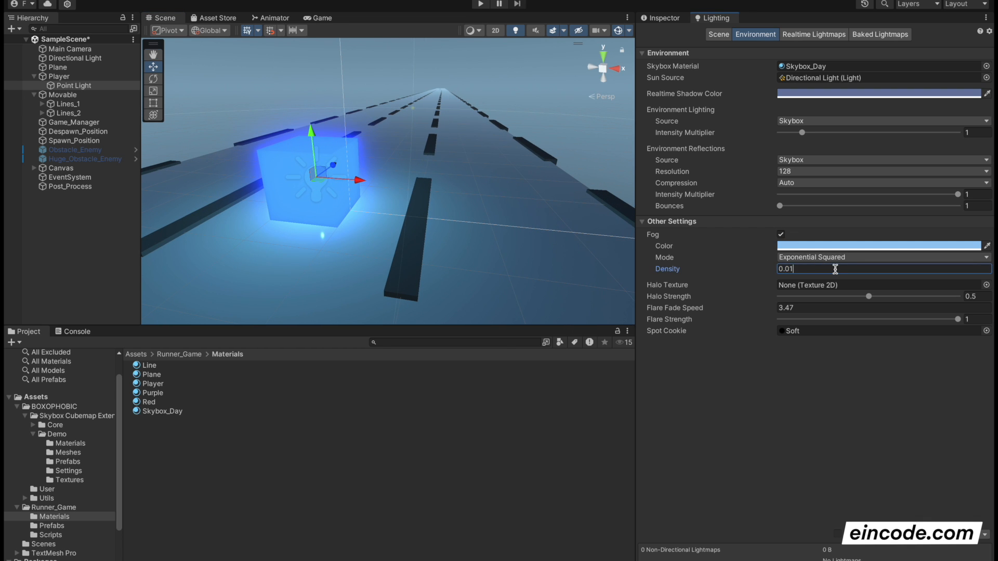
pyautogui.press('BackSpace')
pyautogui.write('2')
pyautogui.press('BackSpace')
pyautogui.write('3')
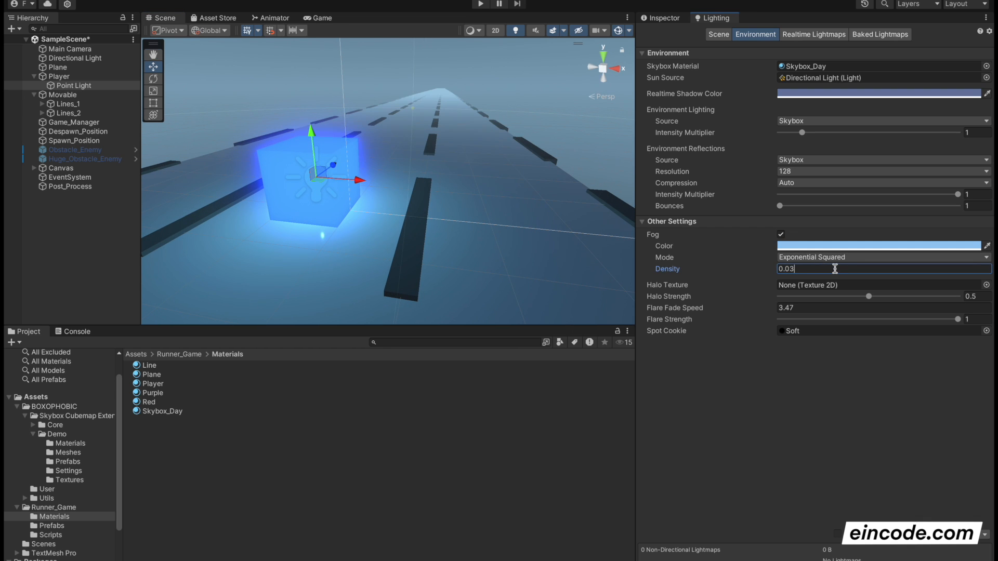
# Playtest the runner with the denser fog, steering the cube around the obstacles.
pyautogui.click(480, 4)
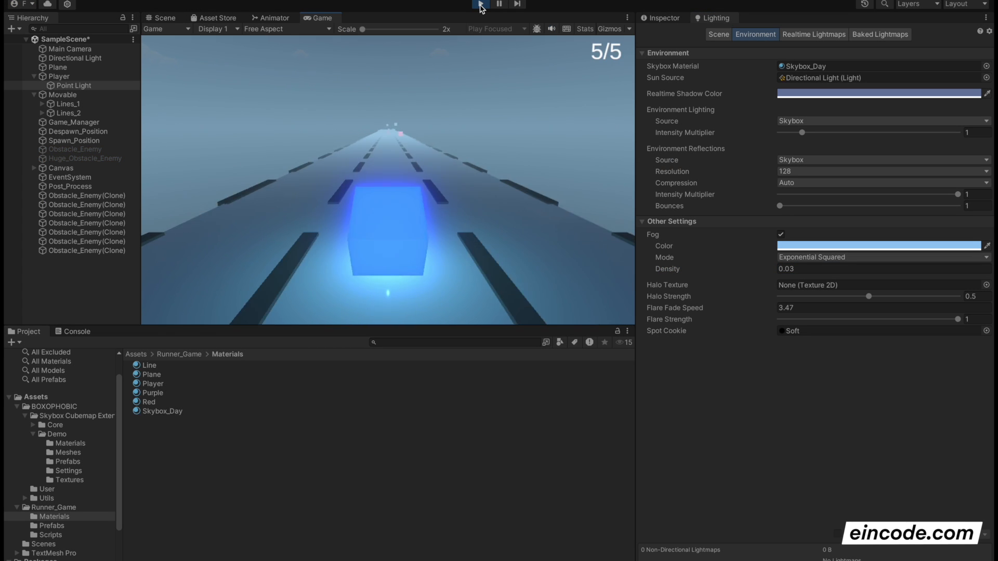
pyautogui.press('Left')
pyautogui.press('Left')
pyautogui.press('Right')
pyautogui.press('Right')
pyautogui.press('Left')
pyautogui.press('Left')
pyautogui.press('Right')
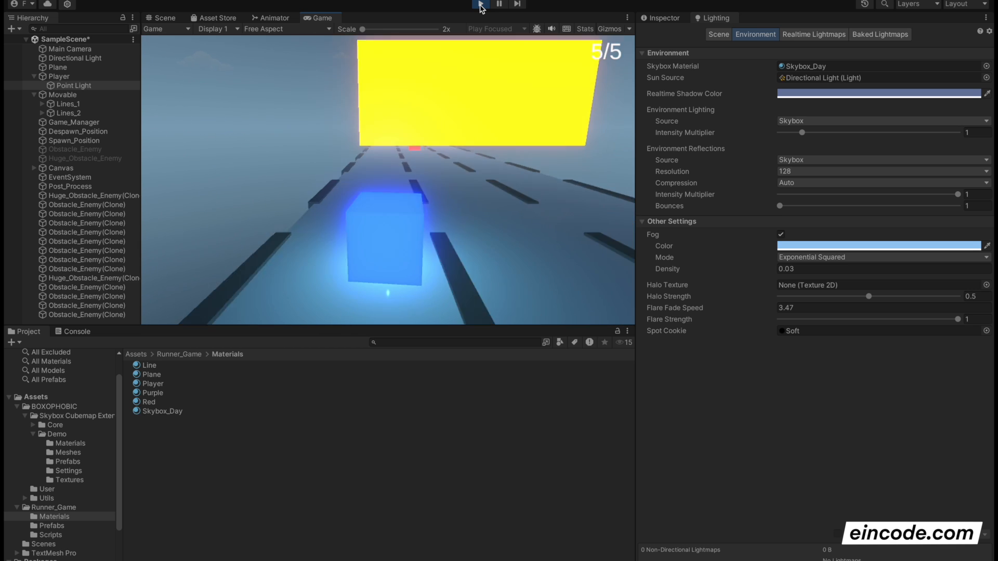
pyautogui.press('Right')
pyautogui.click(481, 5)
# Set the environment fog density to 0.02 and playtest the runner.
pyautogui.click(807, 268)
pyautogui.press('BackSpace')
pyautogui.write('2')
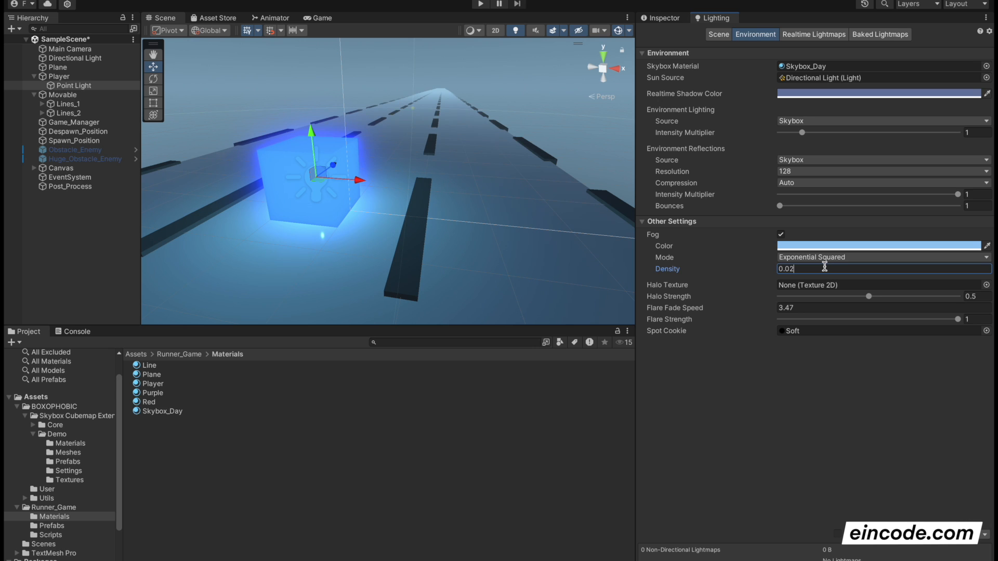
pyautogui.click(481, 4)
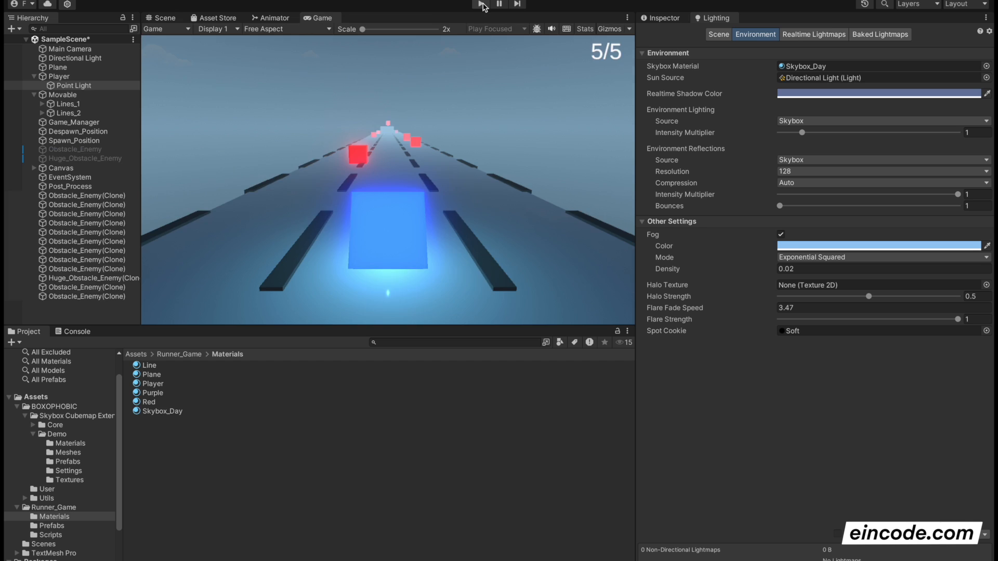
pyautogui.click(481, 5)
# Set the Skybox_Day material's fog intensity to 0, disable its fog, and playtest the runner.
pyautogui.click(804, 67)
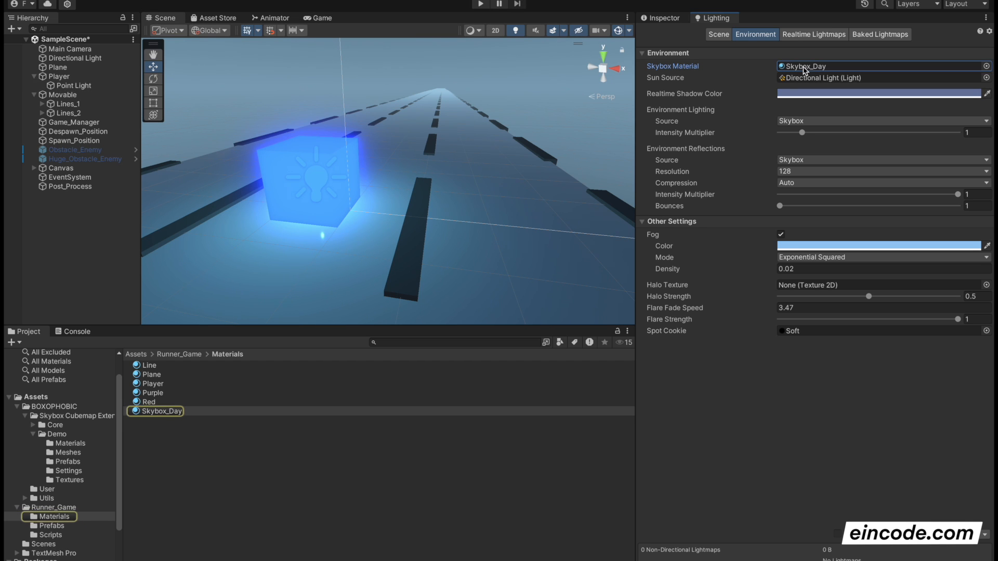
pyautogui.click(162, 411)
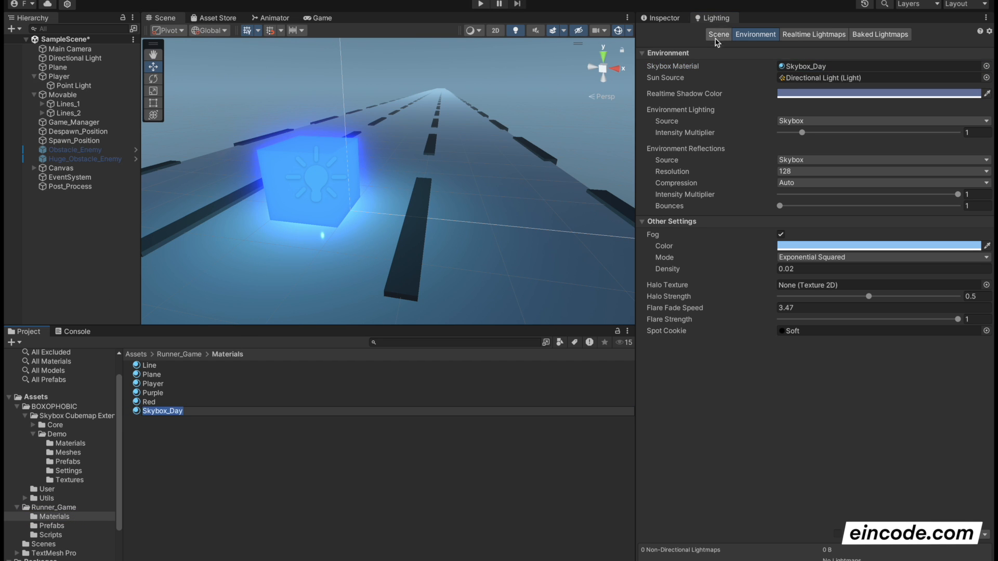
pyautogui.click(718, 35)
pyautogui.click(663, 18)
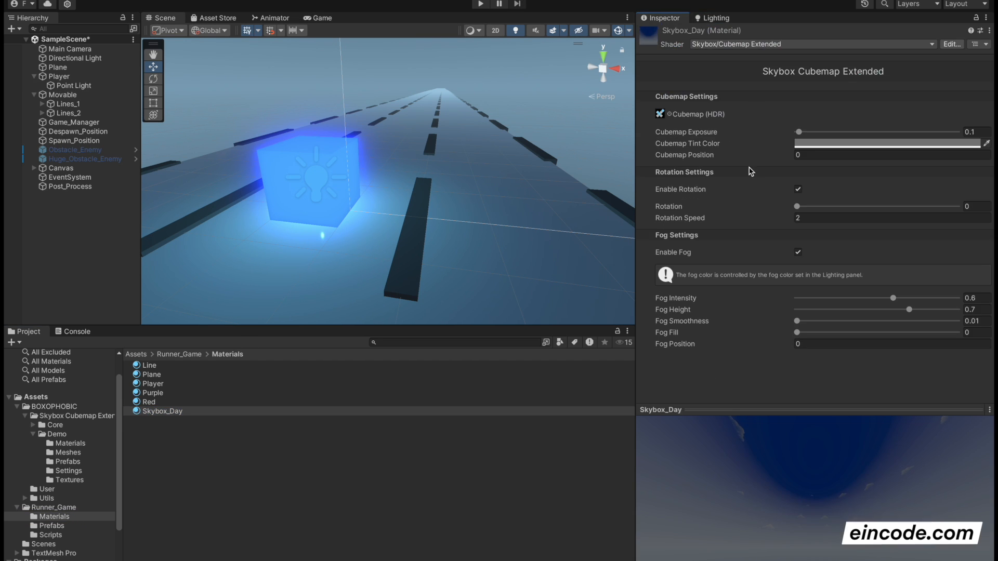
pyautogui.moveTo(502, 210); pyautogui.dragTo(508, 178, button='right')
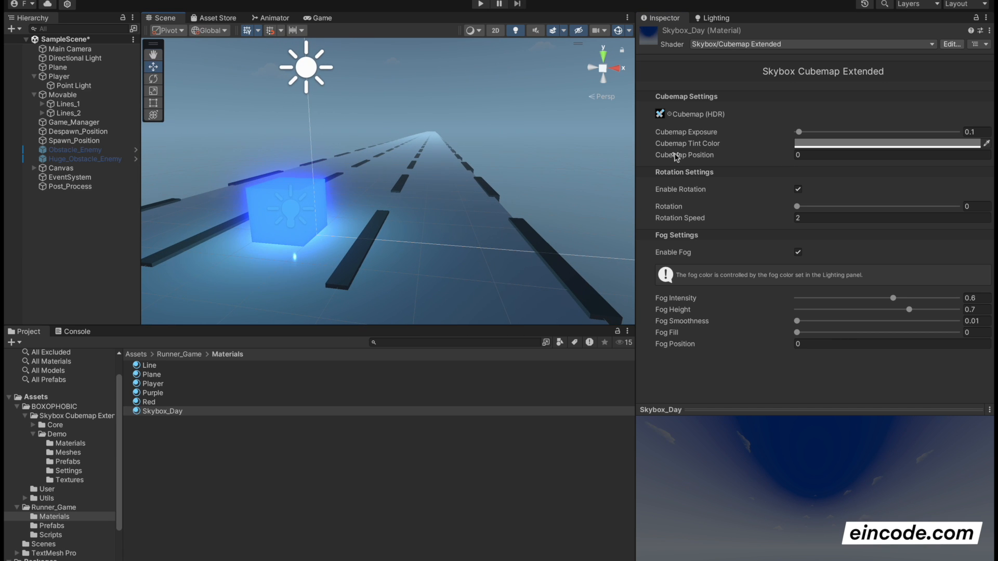
pyautogui.moveTo(886, 300); pyautogui.dragTo(731, 299)
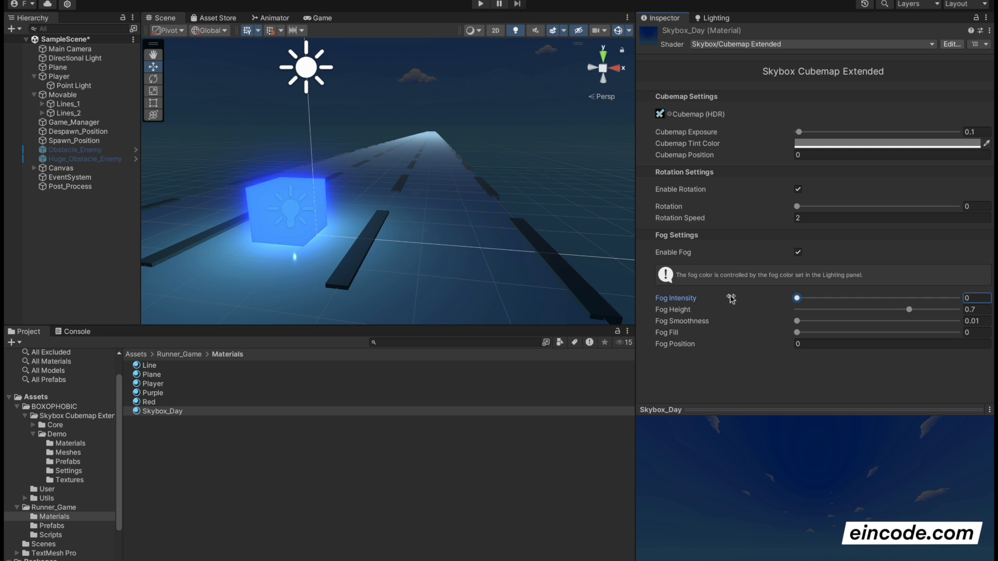
pyautogui.click(798, 253)
pyautogui.click(479, 4)
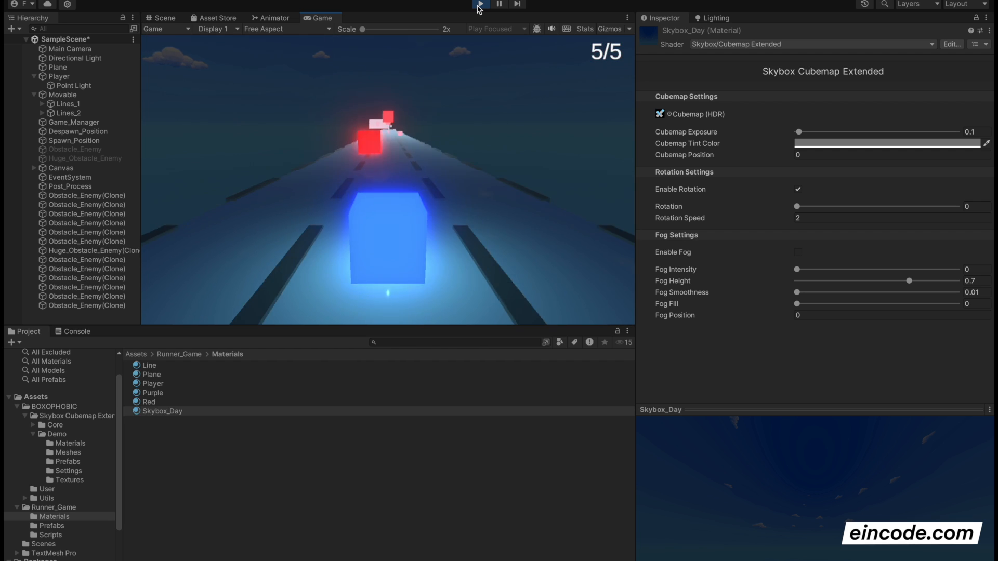
pyautogui.click(480, 4)
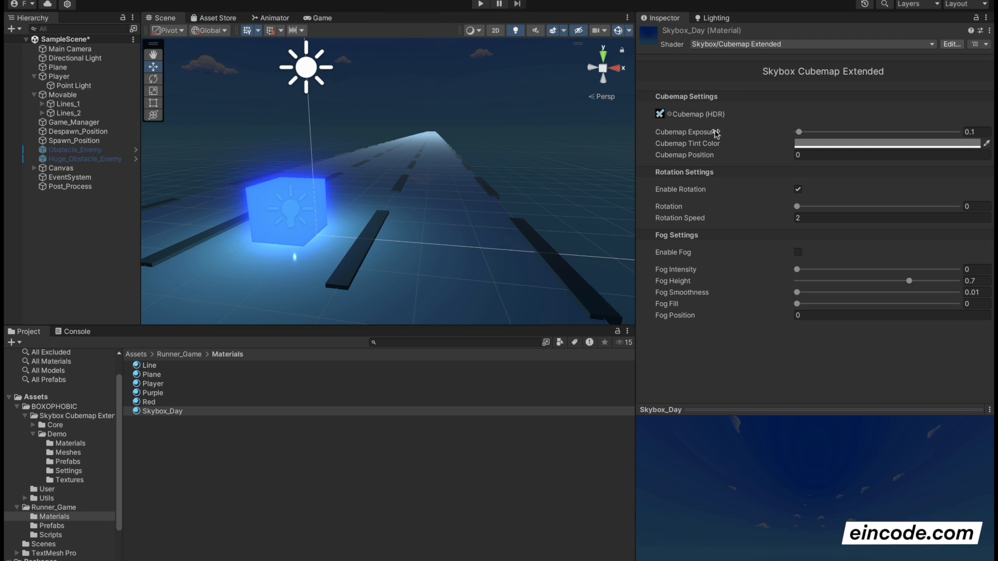
# Set the Skybox_Day material's cubemap exposure to 0.05.
pyautogui.moveTo(798, 132); pyautogui.dragTo(780, 132)
pyautogui.click(978, 130)
pyautogui.write('.05')
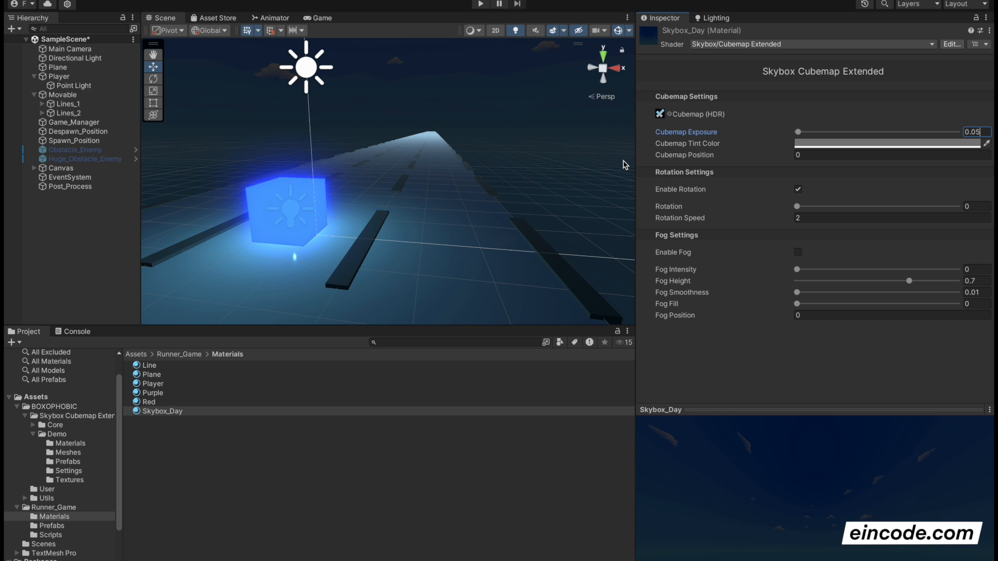
# Darken the Skybox_Day cubemap tint to a deeper grey and playtest the runner.
pyautogui.click(830, 145)
pyautogui.moveTo(873, 224); pyautogui.dragTo(863, 243)
pyautogui.click(836, 134)
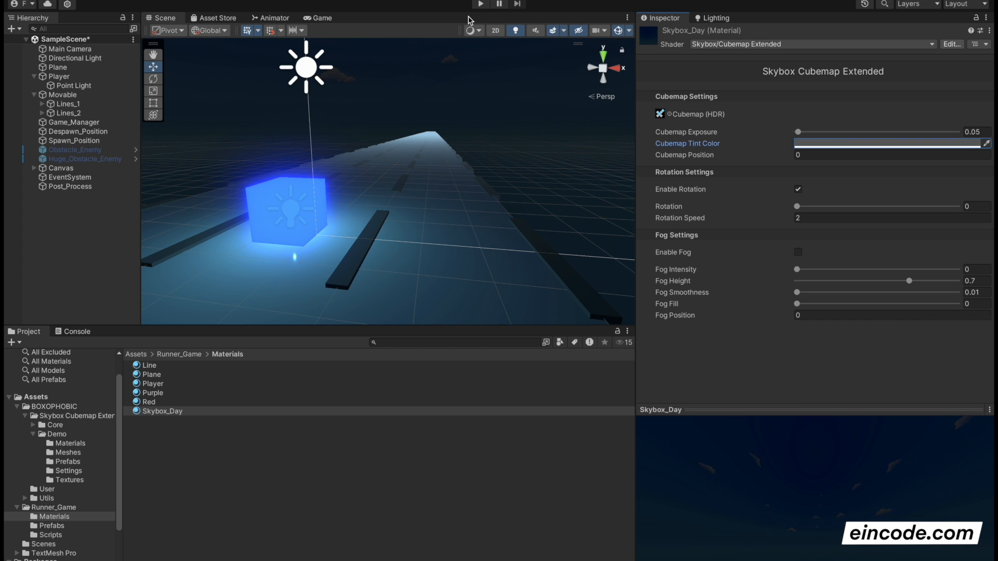
pyautogui.click(481, 4)
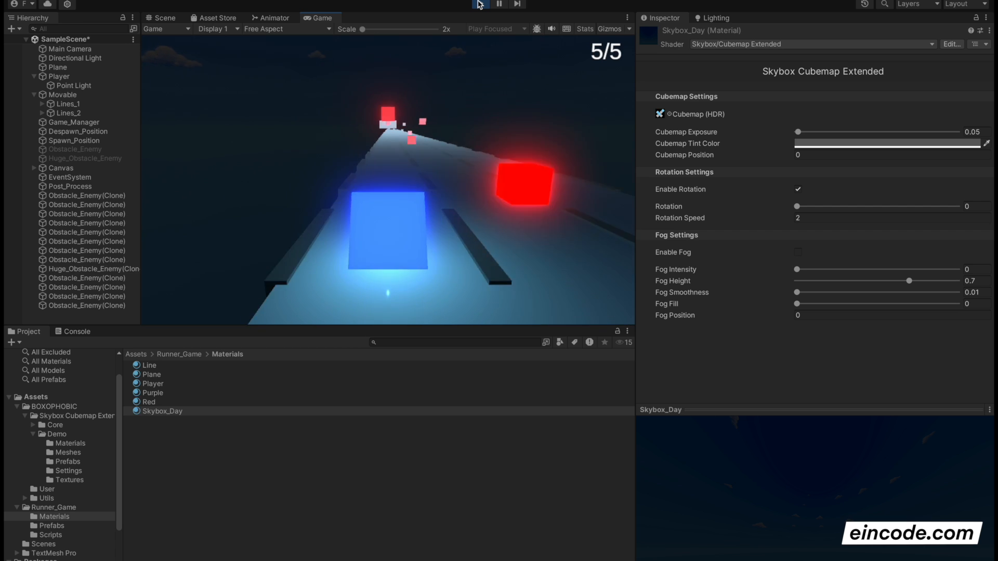
pyautogui.click(479, 4)
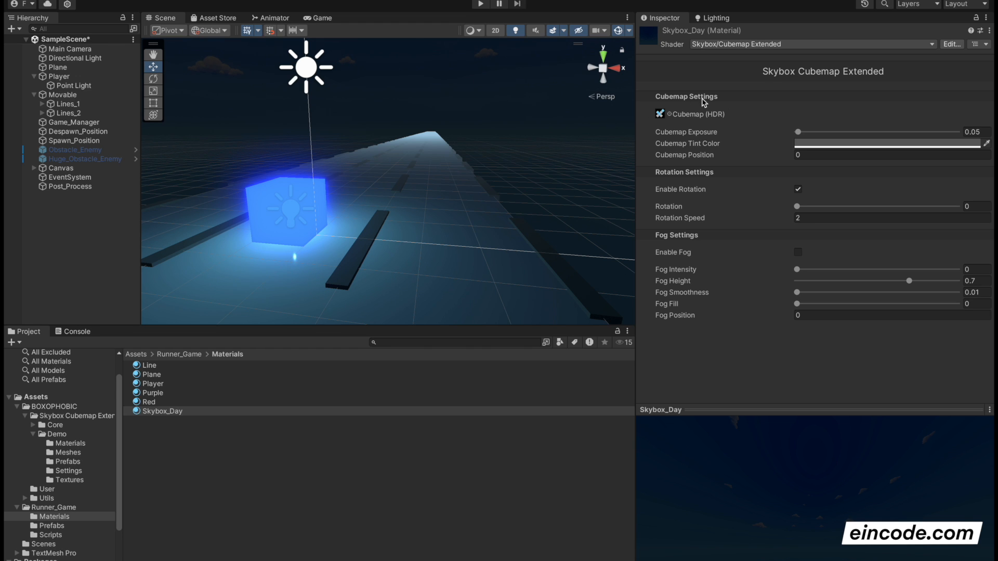
# Try the demo's Skybox Cubemap Extended Night material as the scene's environment skybox and replace it with Skybox Cubemap Extended Blend.
pyautogui.click(182, 354)
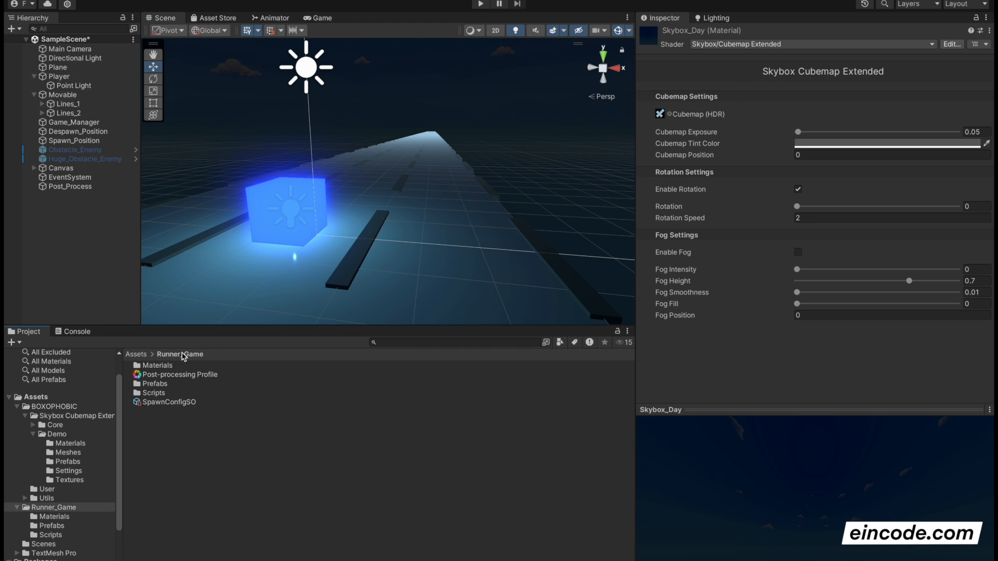
pyautogui.click(716, 20)
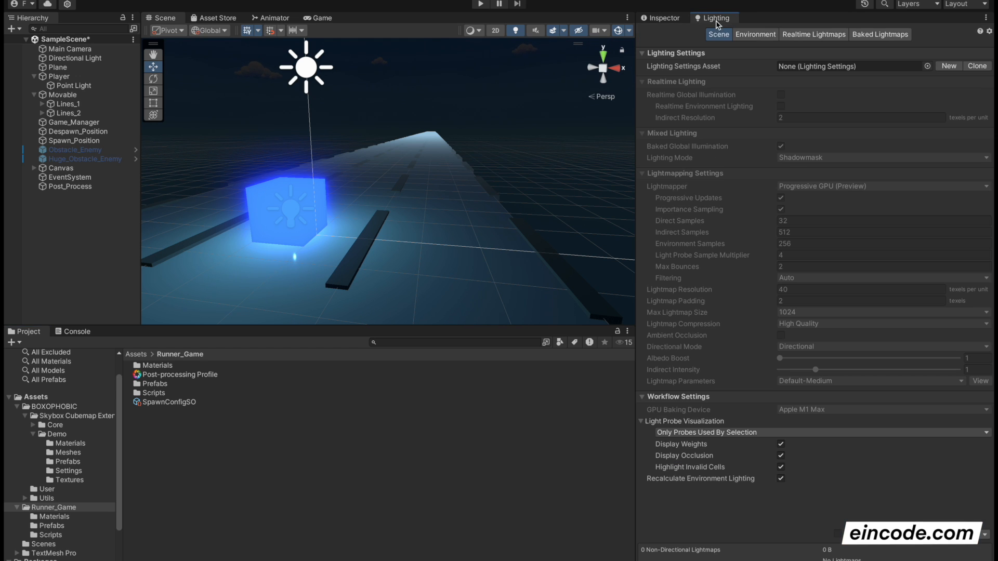
pyautogui.click(756, 37)
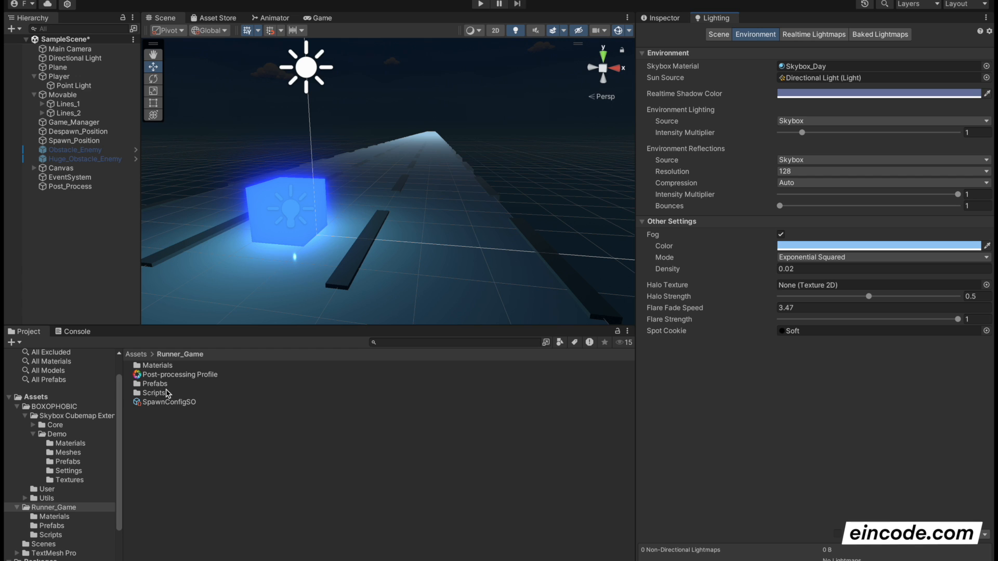
pyautogui.click(138, 355)
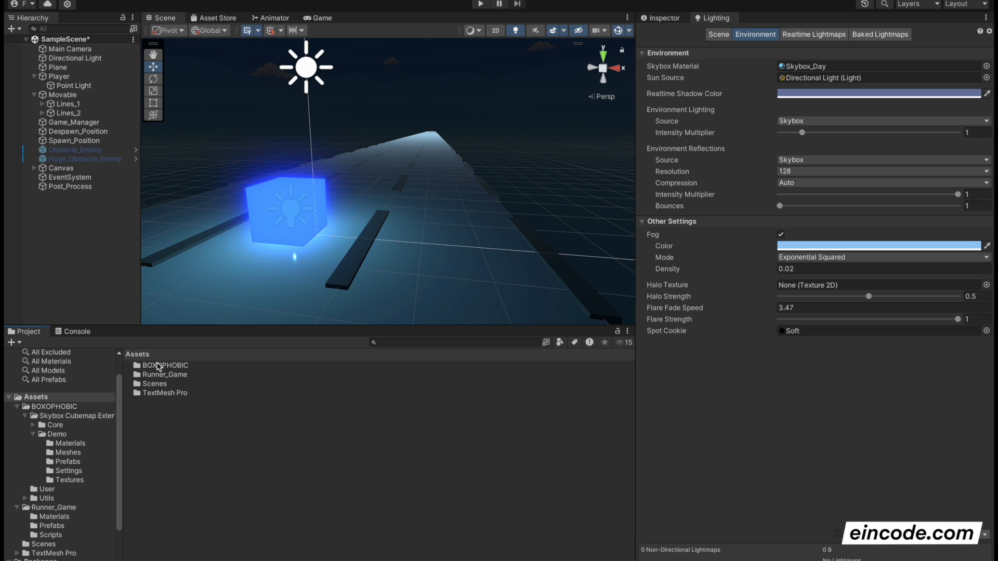
pyautogui.doubleClick(159, 366)
pyautogui.doubleClick(170, 366)
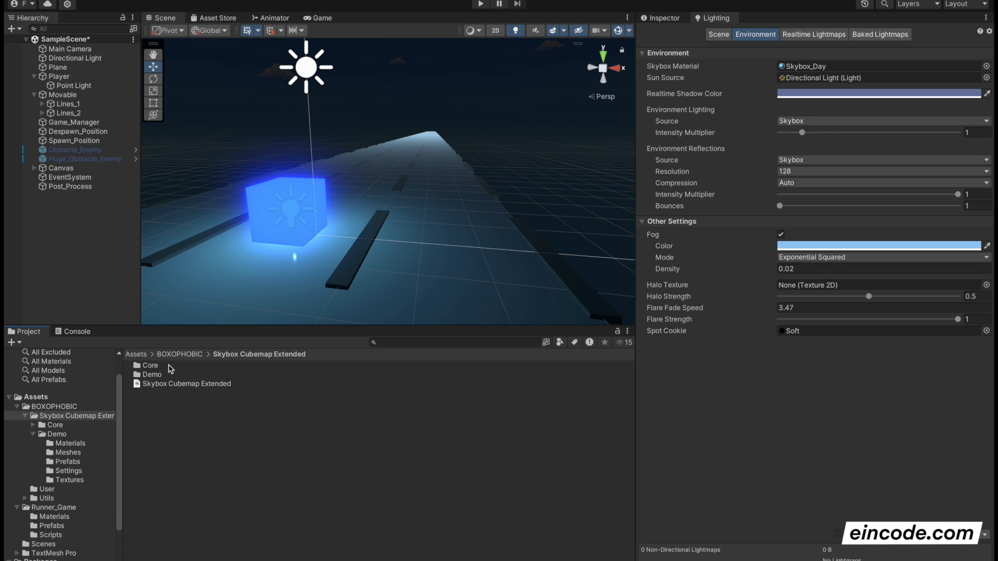
pyautogui.doubleClick(152, 374)
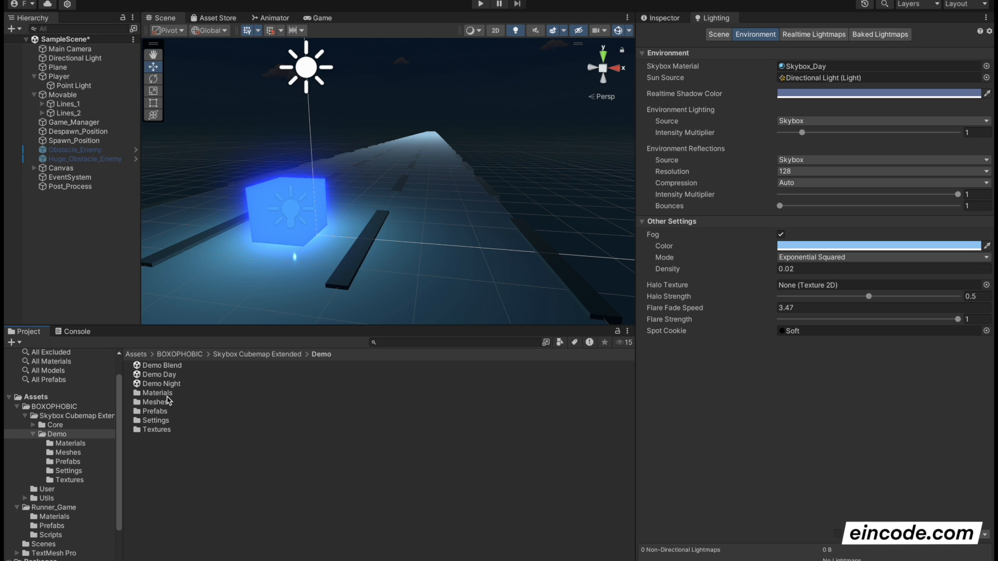
pyautogui.doubleClick(166, 394)
pyautogui.moveTo(224, 450); pyautogui.dragTo(810, 69)
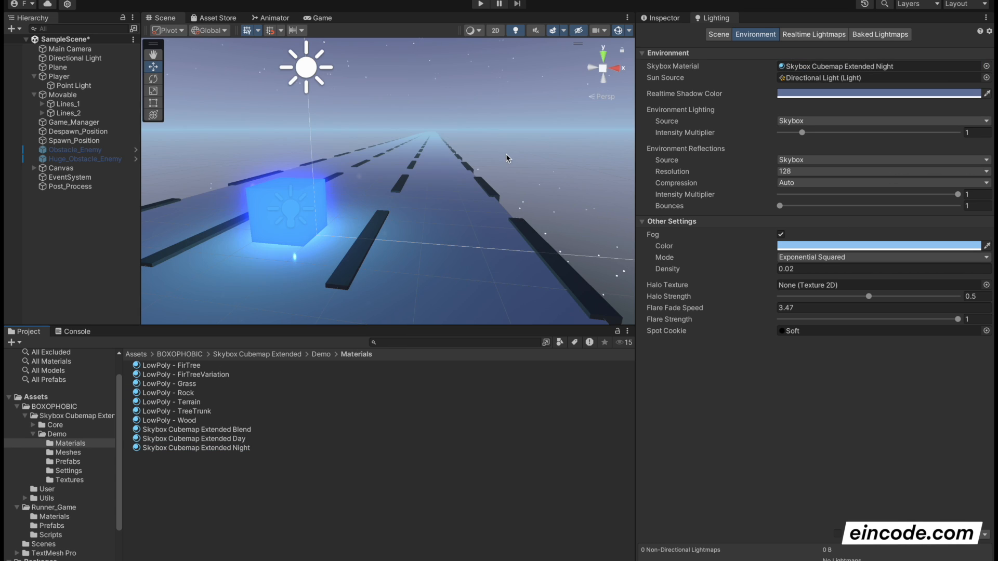
pyautogui.keyDown('alt'); pyautogui.moveTo(506, 153); pyautogui.dragTo(450, 183); pyautogui.keyUp('alt')
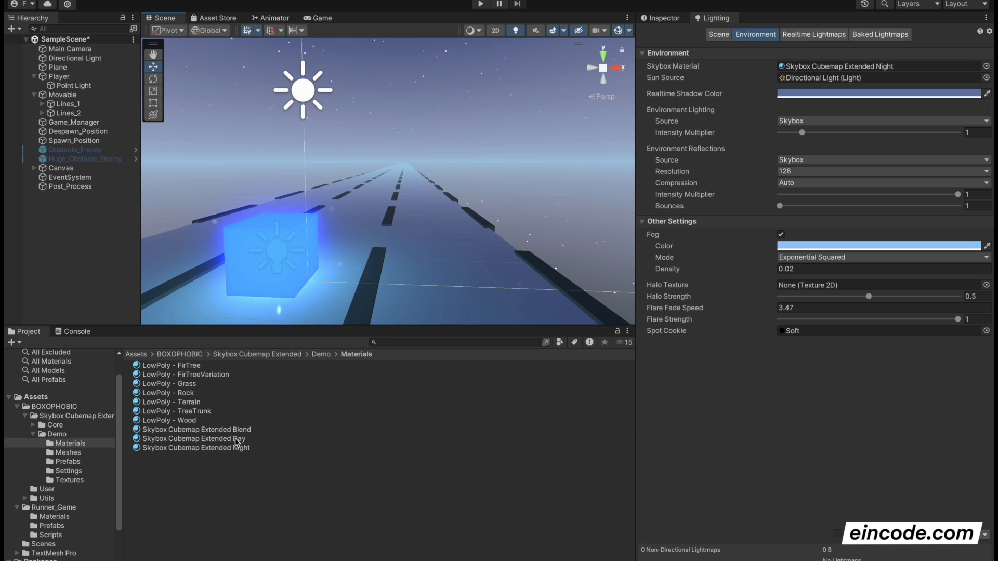
pyautogui.moveTo(235, 430); pyautogui.dragTo(847, 66)
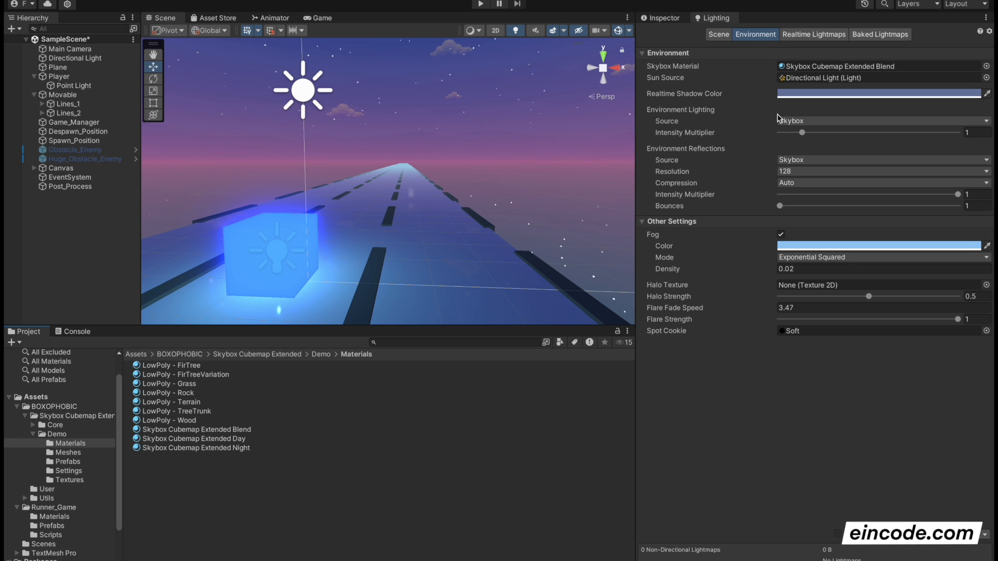
# Copy the Skybox Cubemap Extended Blend material into the Runner_Game Materials folder.
pyautogui.click(231, 431)
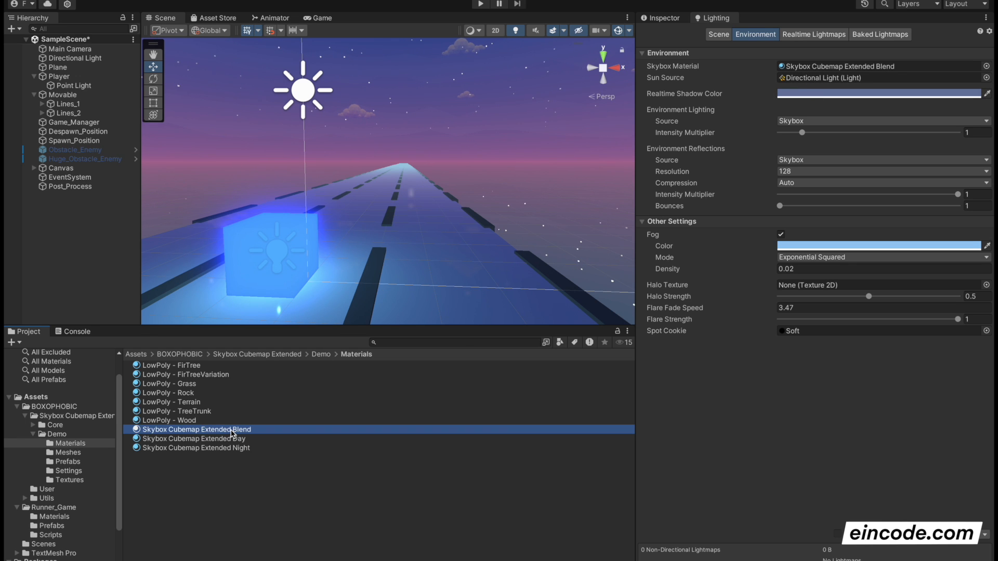
pyautogui.click(138, 355)
pyautogui.doubleClick(173, 375)
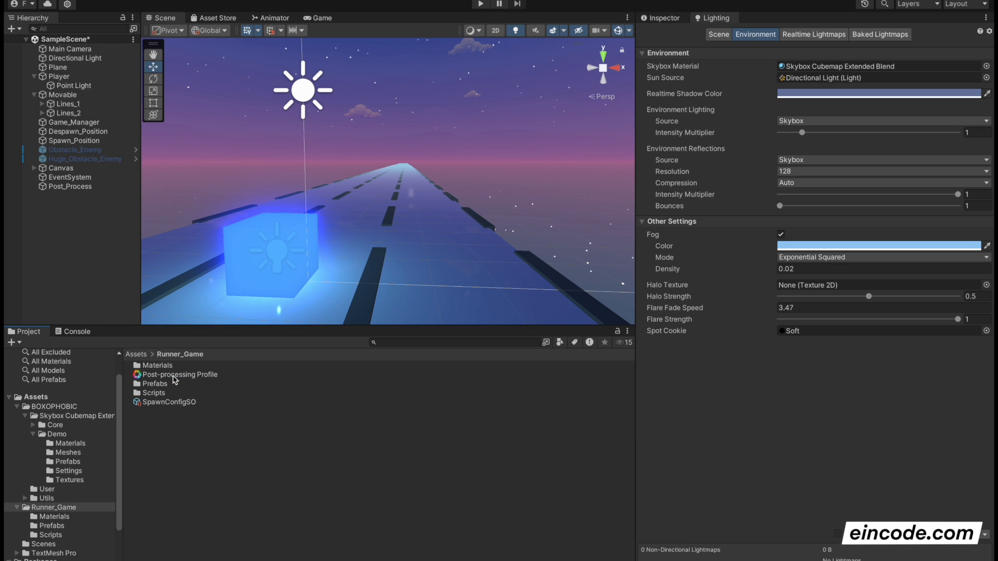
pyautogui.doubleClick(163, 366)
pyautogui.hotkey('ctrl', 'v')
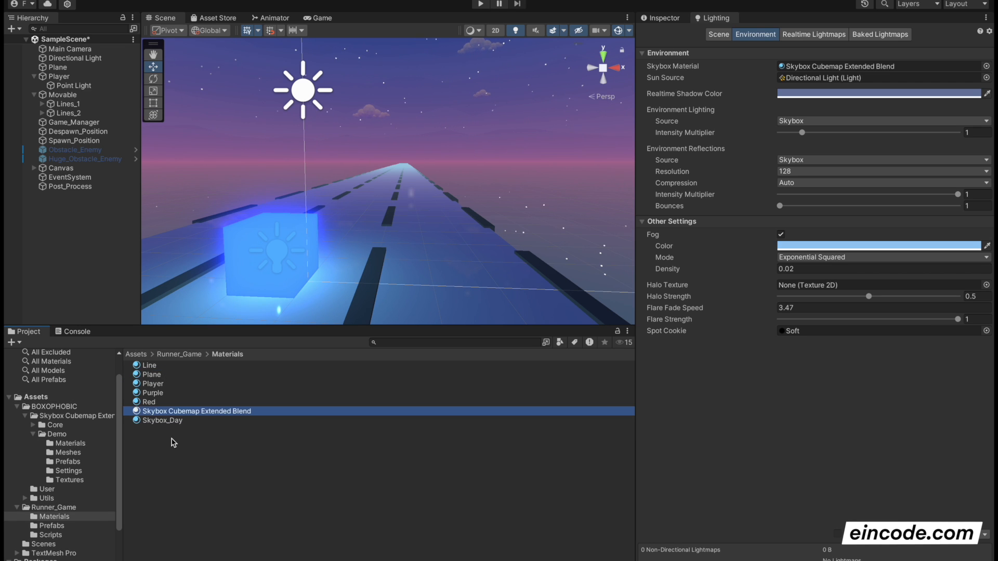
# Rename the copied blend skybox material as Skybox_Blend.
pyautogui.press('Return')
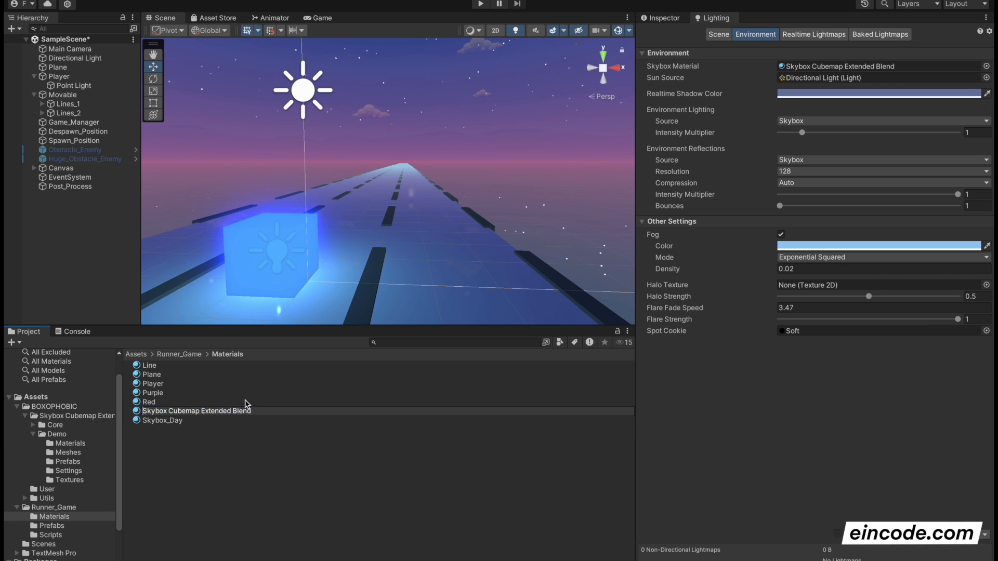
pyautogui.hotkey('ctrl', 'Right')
pyautogui.hotkey('shift', 'End')
pyautogui.press('BackSpace')
pyautogui.write('_Blend')
pyautogui.press('Return')
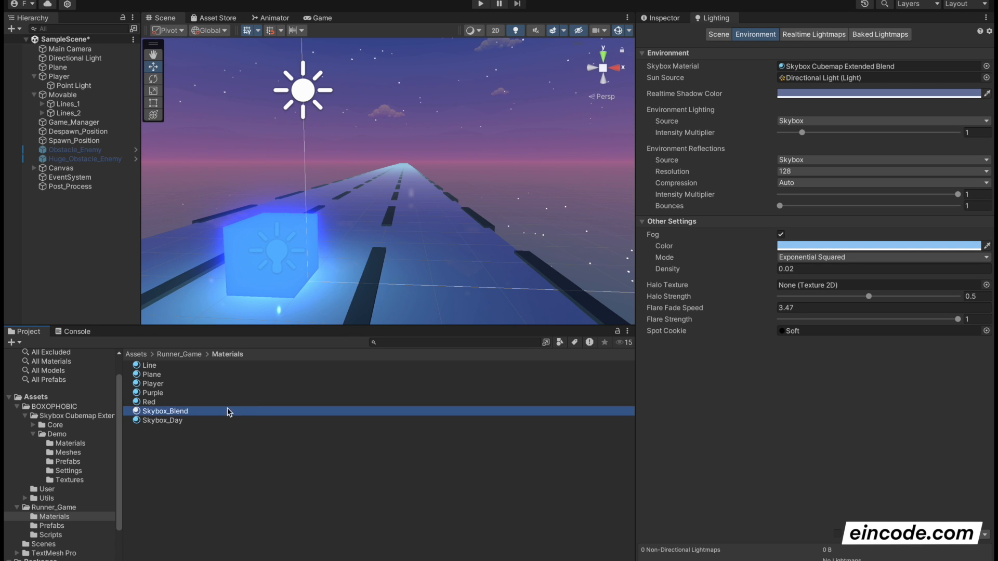
# Assign Skybox_Blend as the environment's skybox material and playtest the runner.
pyautogui.moveTo(166, 415); pyautogui.dragTo(820, 68)
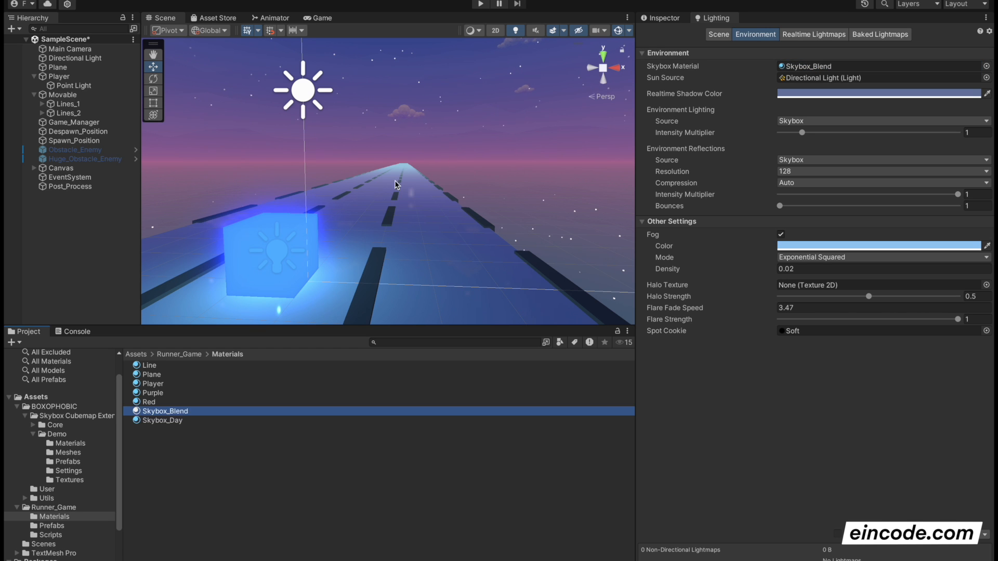
pyautogui.moveTo(398, 187); pyautogui.dragTo(428, 117, button='right')
pyautogui.click(480, 4)
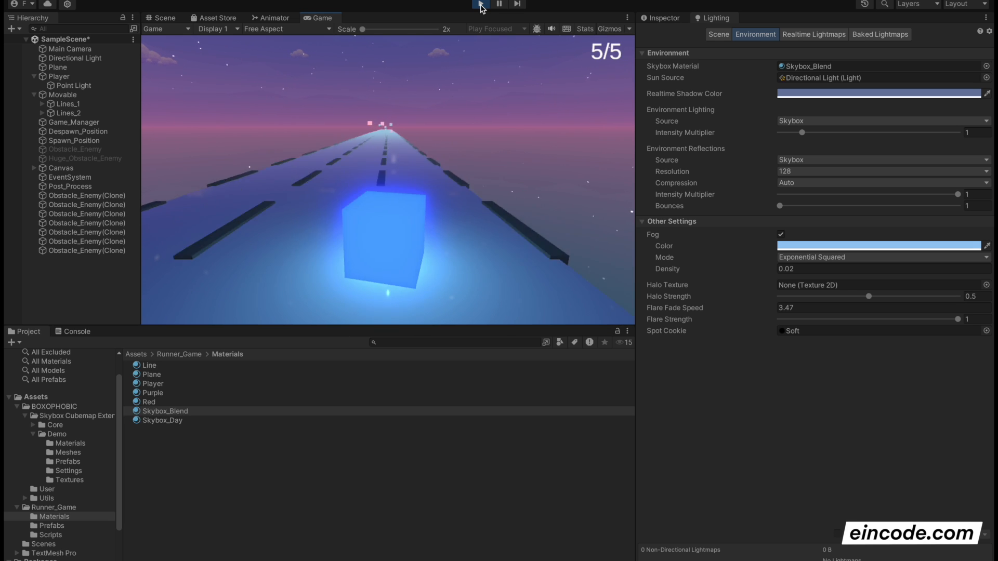
pyautogui.click(480, 5)
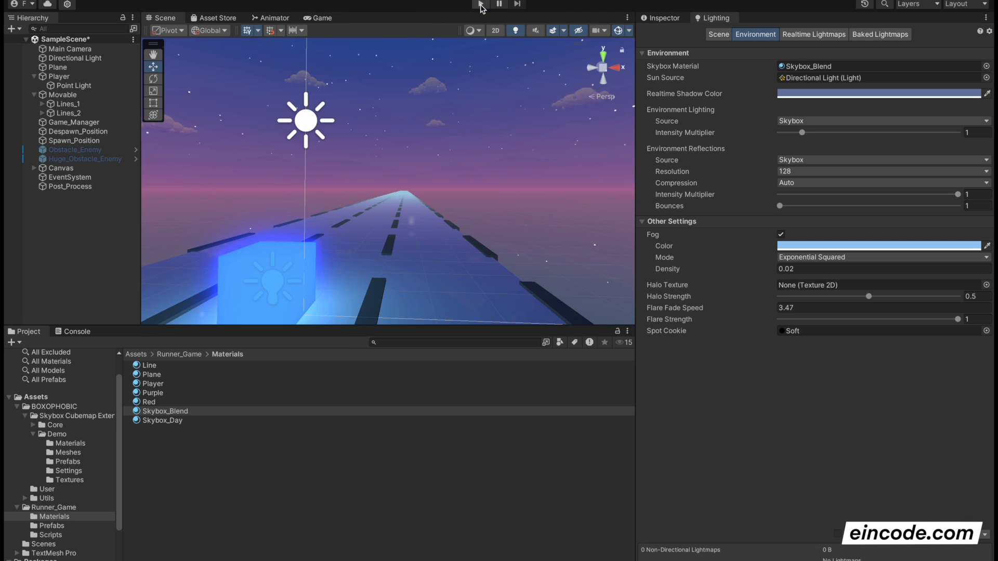
# Set the Skybox_Blend material's cubemap exposure to 0.4.
pyautogui.moveTo(401, 185); pyautogui.dragTo(383, 200, button='right')
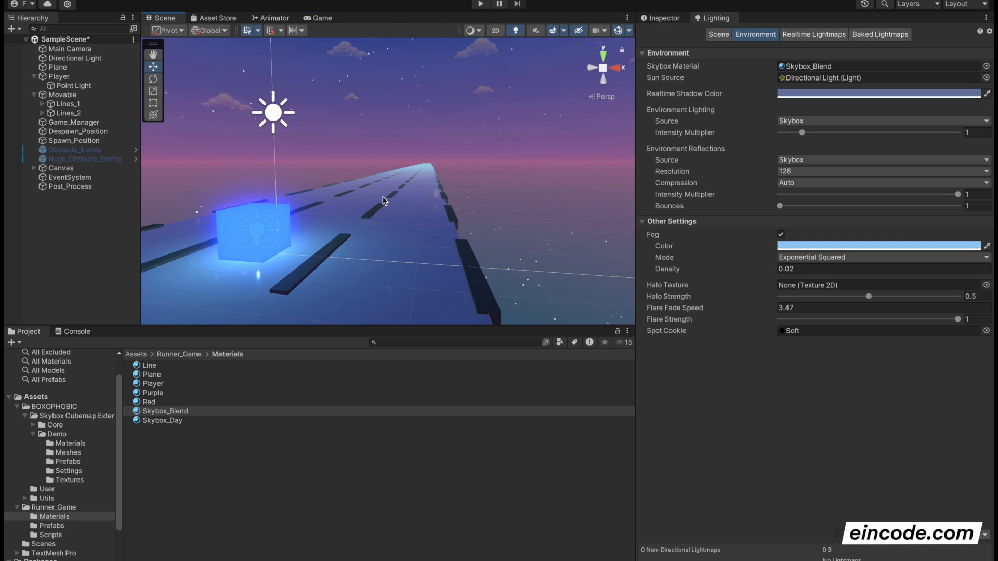
pyautogui.click(806, 66)
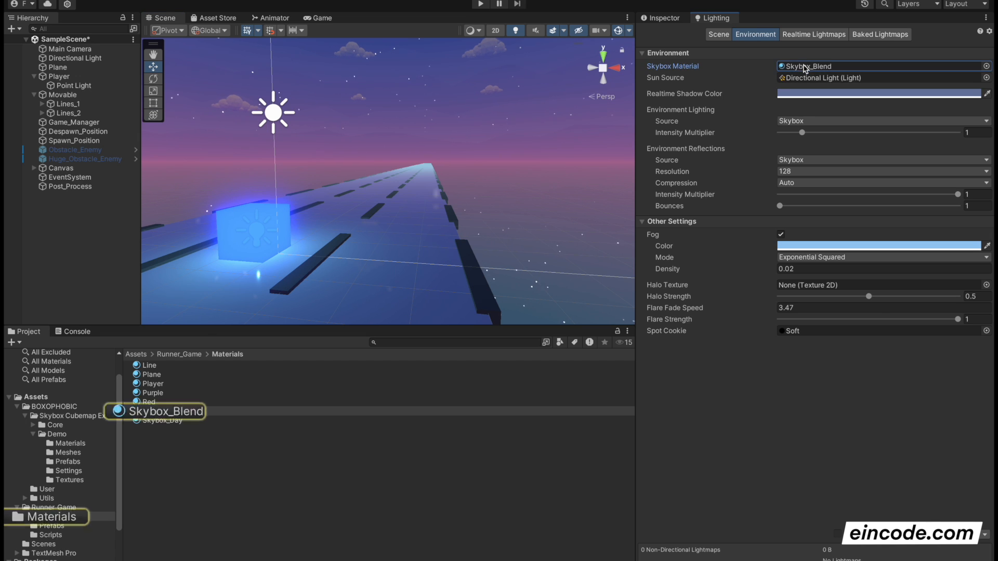
pyautogui.click(661, 18)
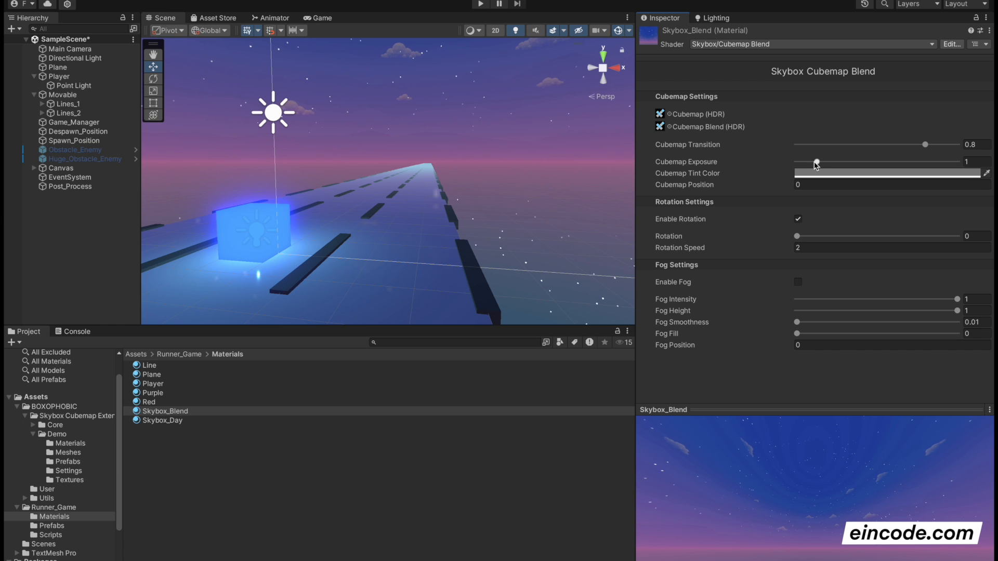
pyautogui.moveTo(817, 164); pyautogui.dragTo(806, 166)
pyautogui.click(984, 161)
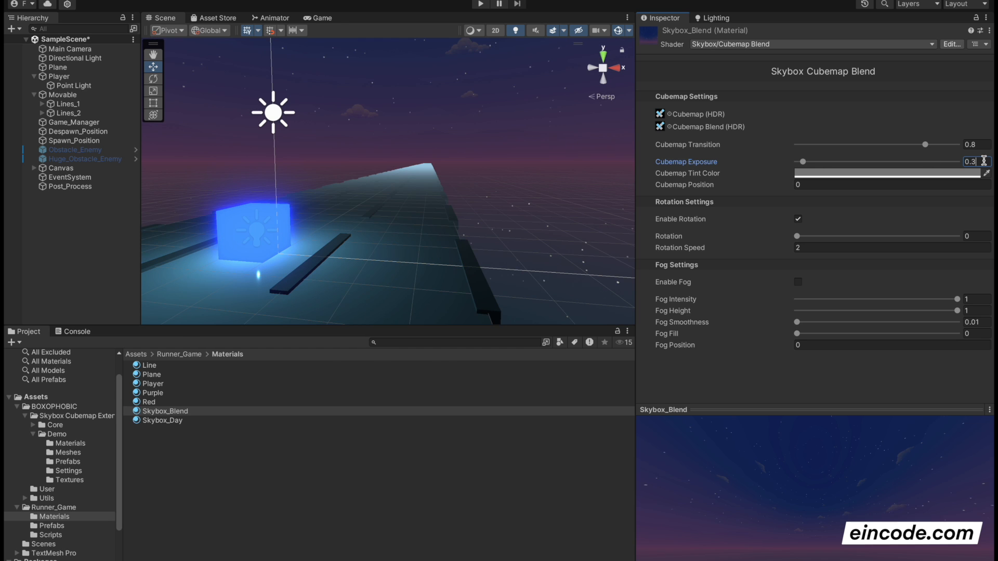
pyautogui.write('0.3')
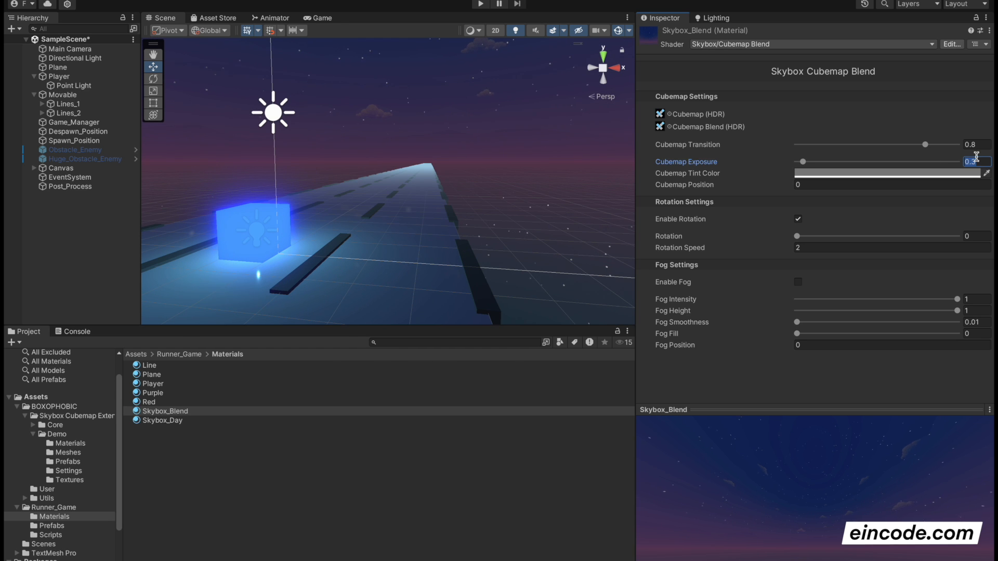
pyautogui.write('0.4')
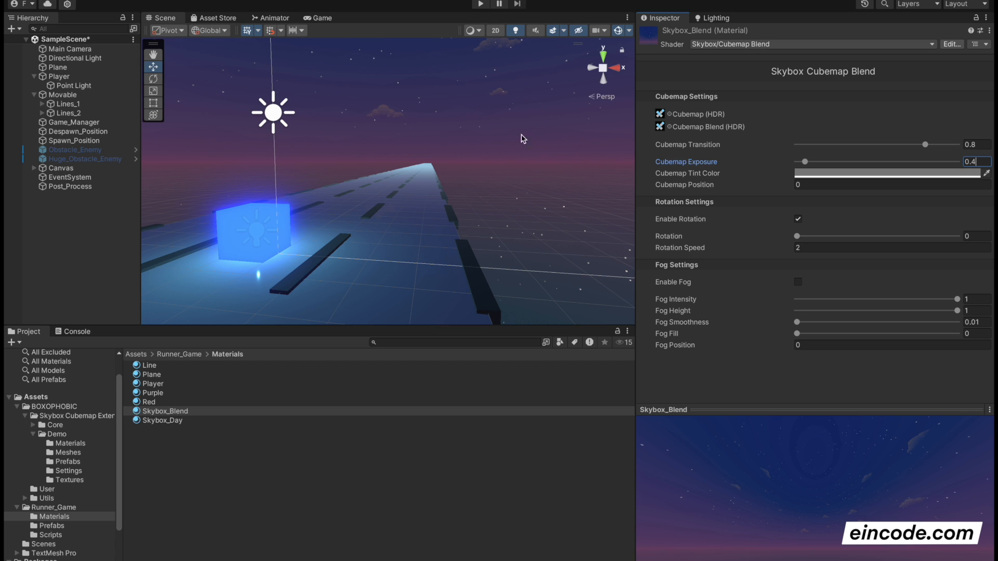
# Darken the Skybox_Blend cubemap tint to grey 6A6A6A and playtest the runner.
pyautogui.click(815, 173)
pyautogui.click(852, 267)
pyautogui.moveTo(853, 268); pyautogui.dragTo(852, 271)
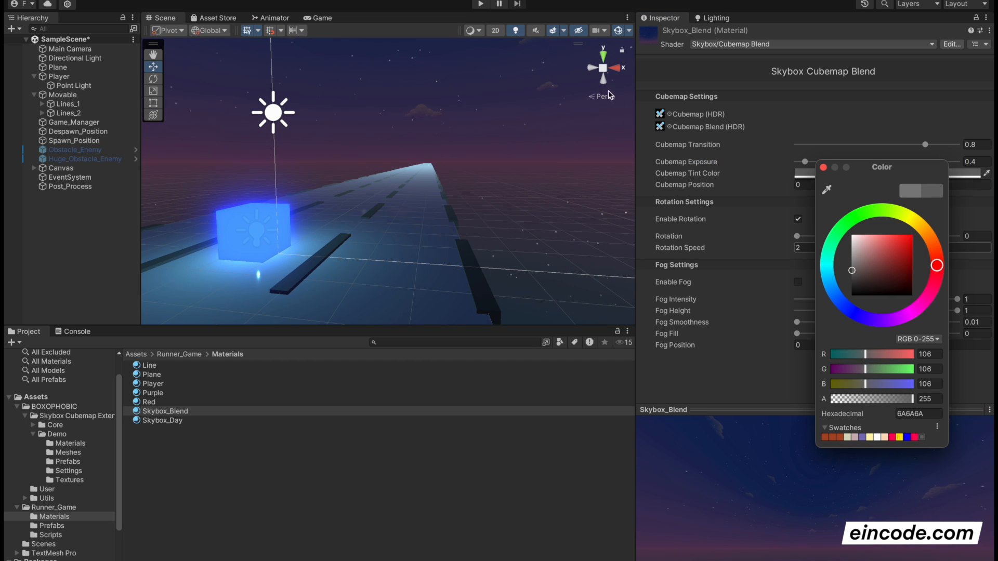
pyautogui.click(480, 4)
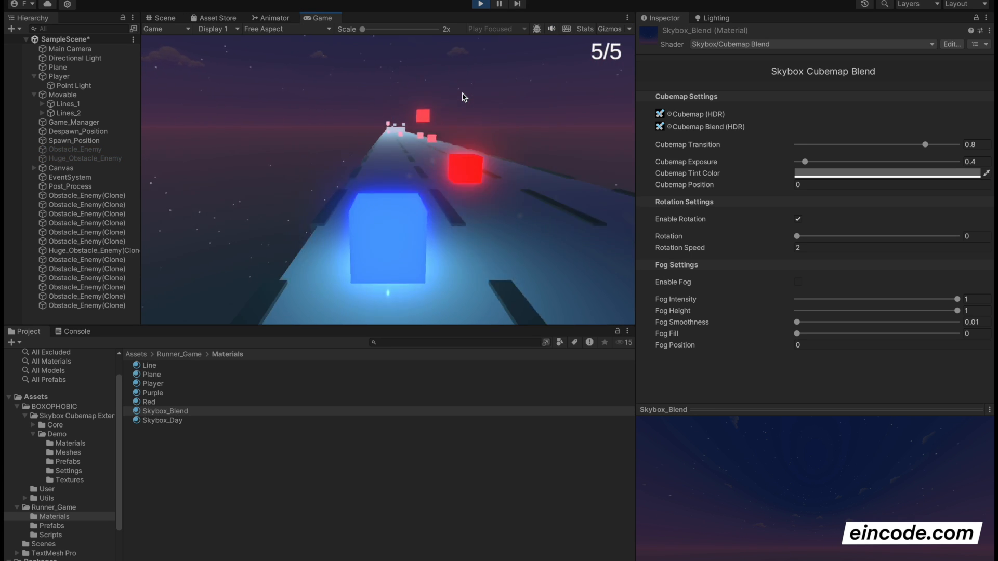
pyautogui.click(480, 5)
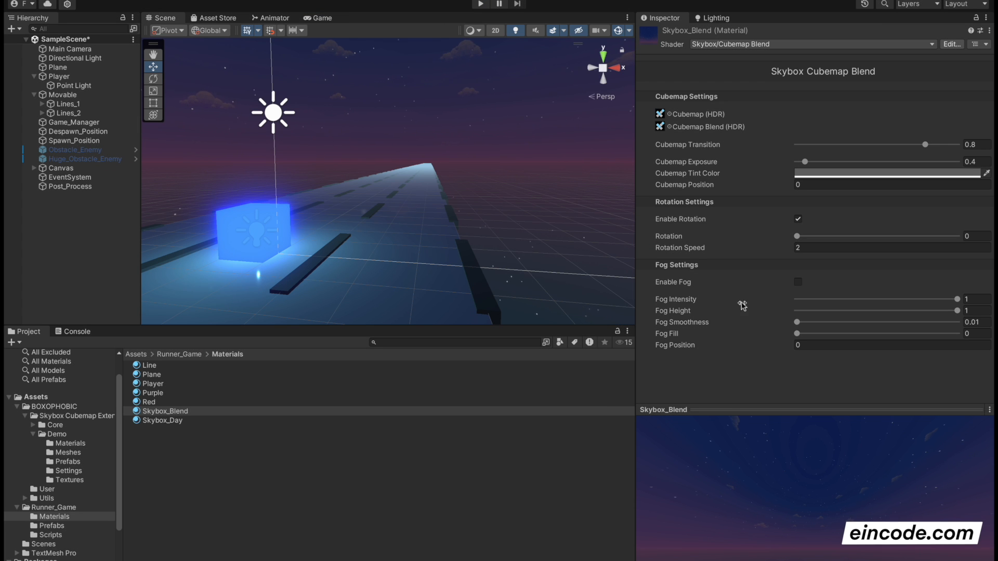
# Try the Skybox_Blend material's fog with intensity 0.053 and height 0.164, and disable the fog again.
pyautogui.click(798, 282)
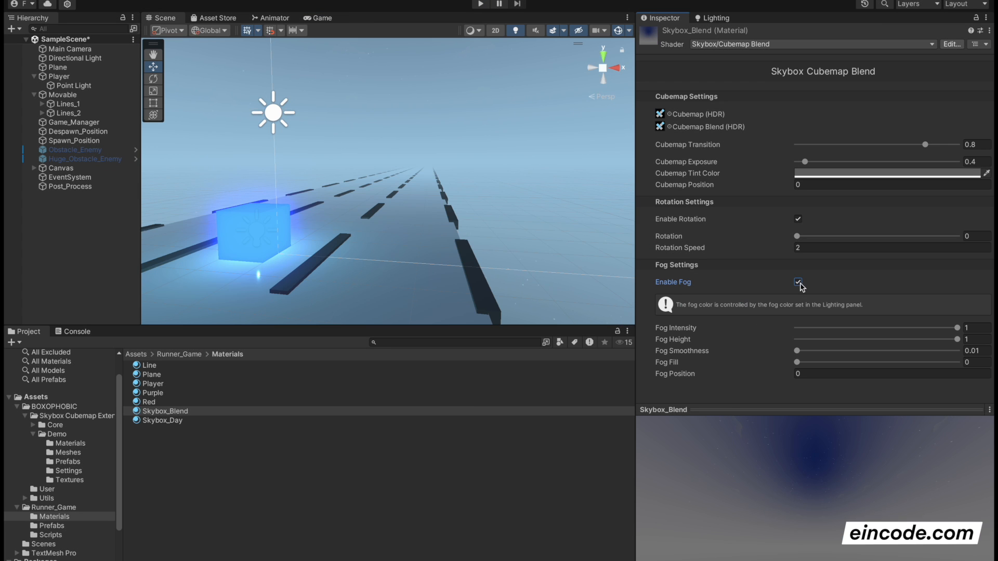
pyautogui.moveTo(896, 334); pyautogui.dragTo(807, 338)
pyautogui.moveTo(883, 343); pyautogui.dragTo(824, 343)
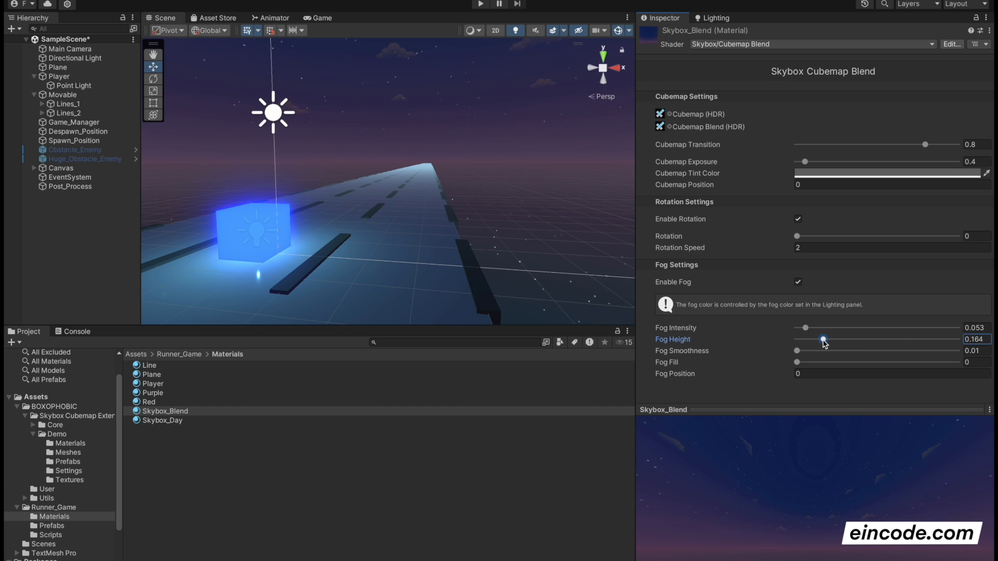
pyautogui.click(797, 282)
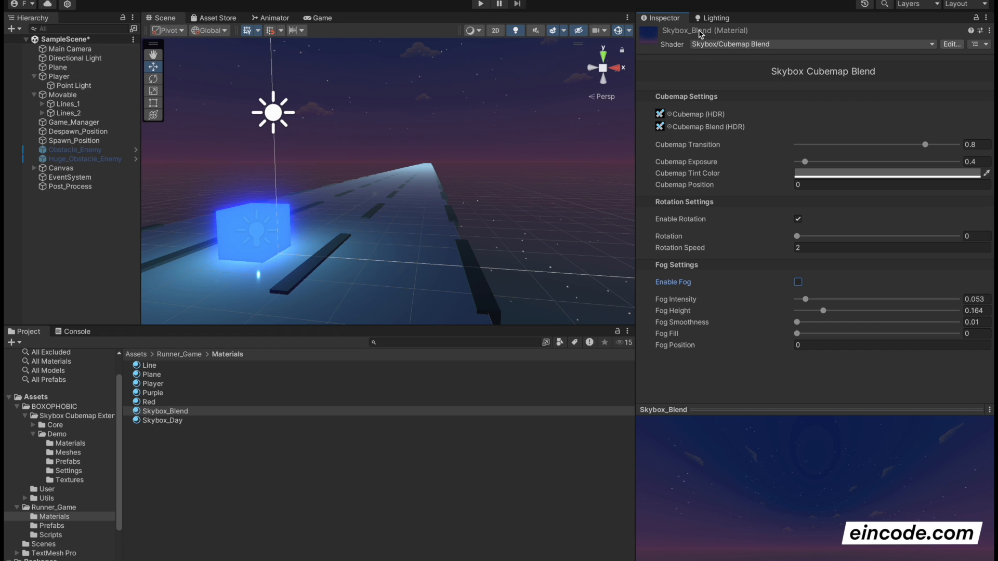
# Set the environment fog color to dark purple 573552, sampled from the skybox near the horizon, and playtest the runner.
pyautogui.click(716, 18)
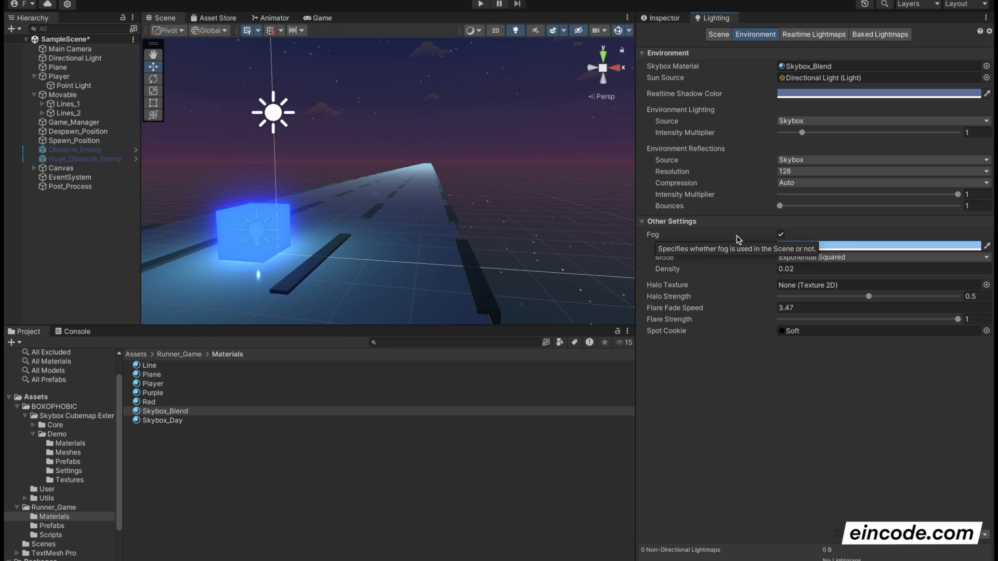
pyautogui.click(865, 247)
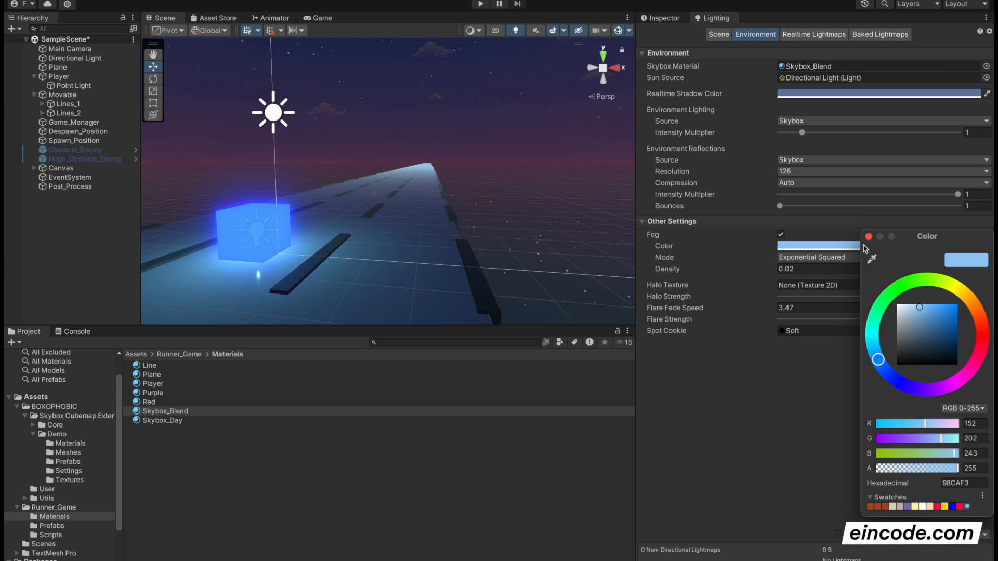
pyautogui.moveTo(950, 389)
pyautogui.mouseDown()
pyautogui.moveTo(947, 400)
pyautogui.moveTo(968, 395)
pyautogui.moveTo(957, 385)
pyautogui.mouseUp()
pyautogui.moveTo(950, 346); pyautogui.dragTo(928, 344)
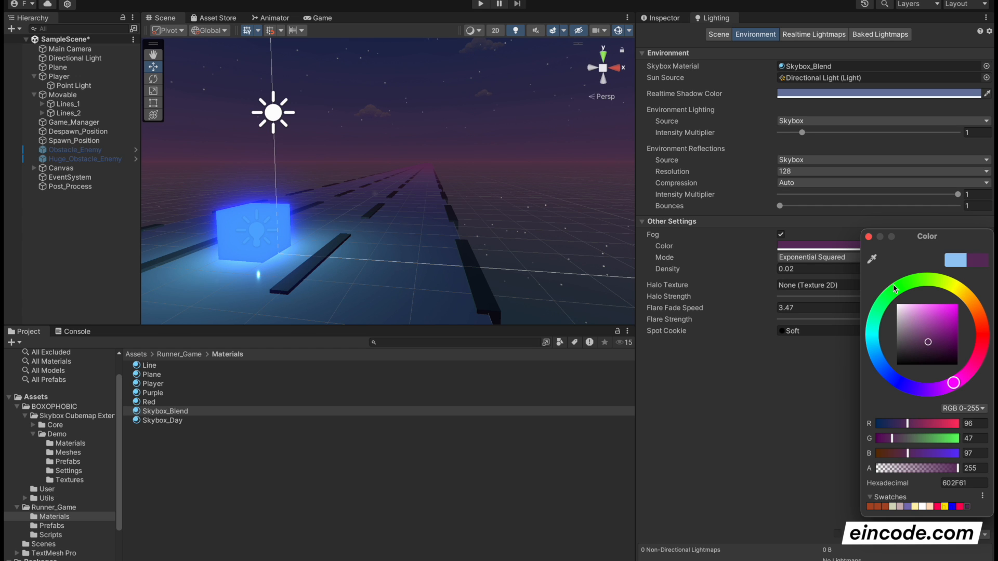
pyautogui.click(873, 259)
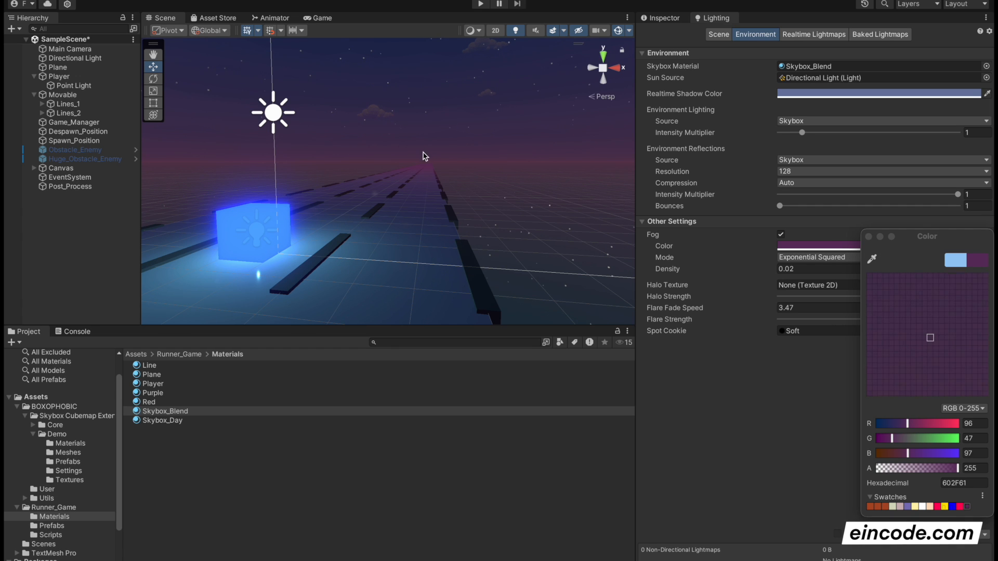
pyautogui.click(443, 161)
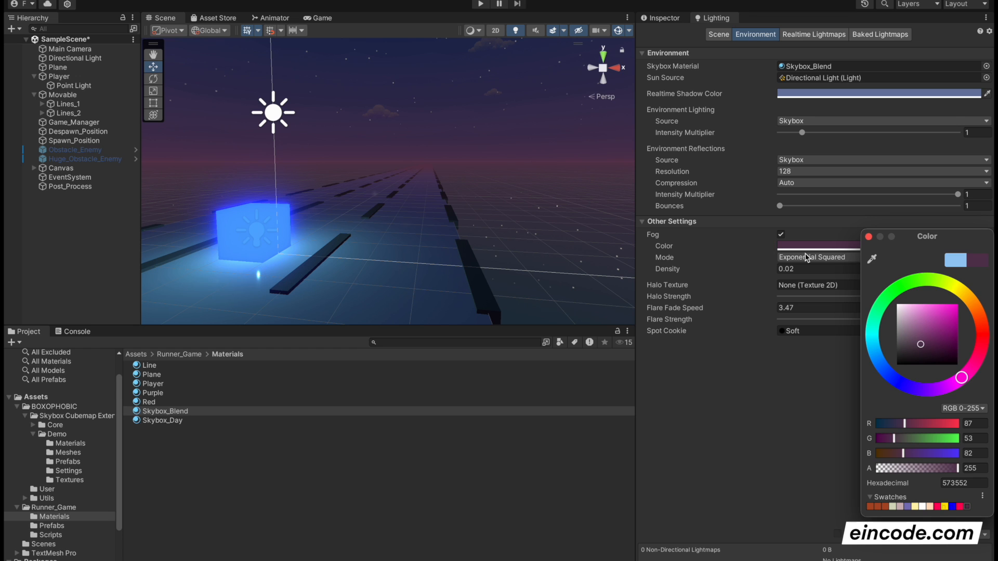
pyautogui.click(871, 237)
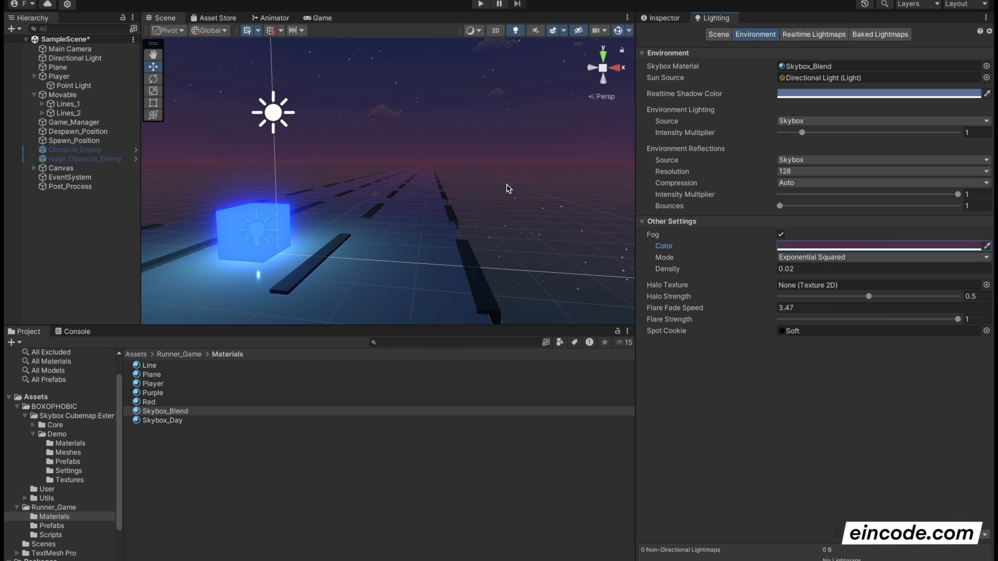
pyautogui.click(481, 4)
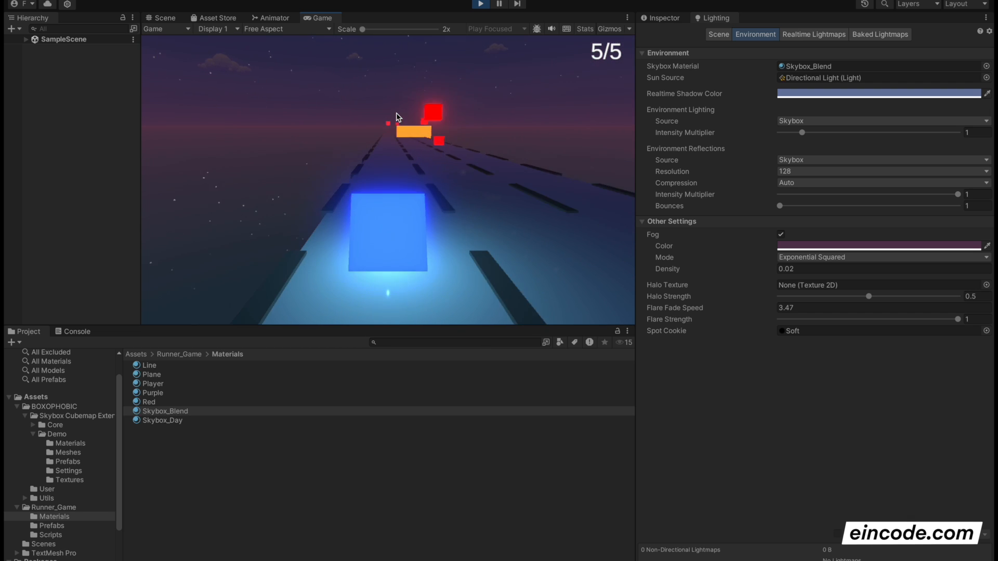
pyautogui.click(481, 5)
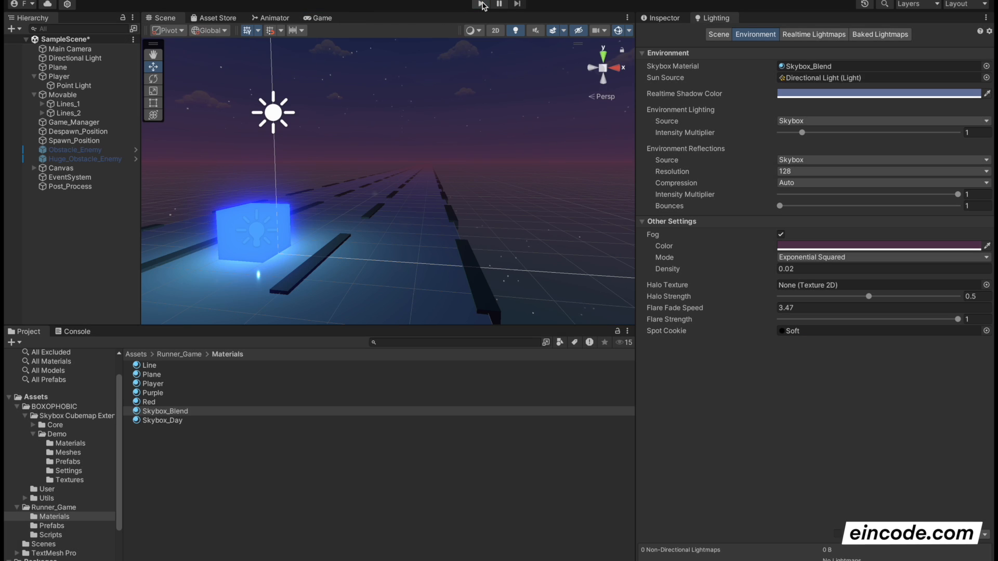